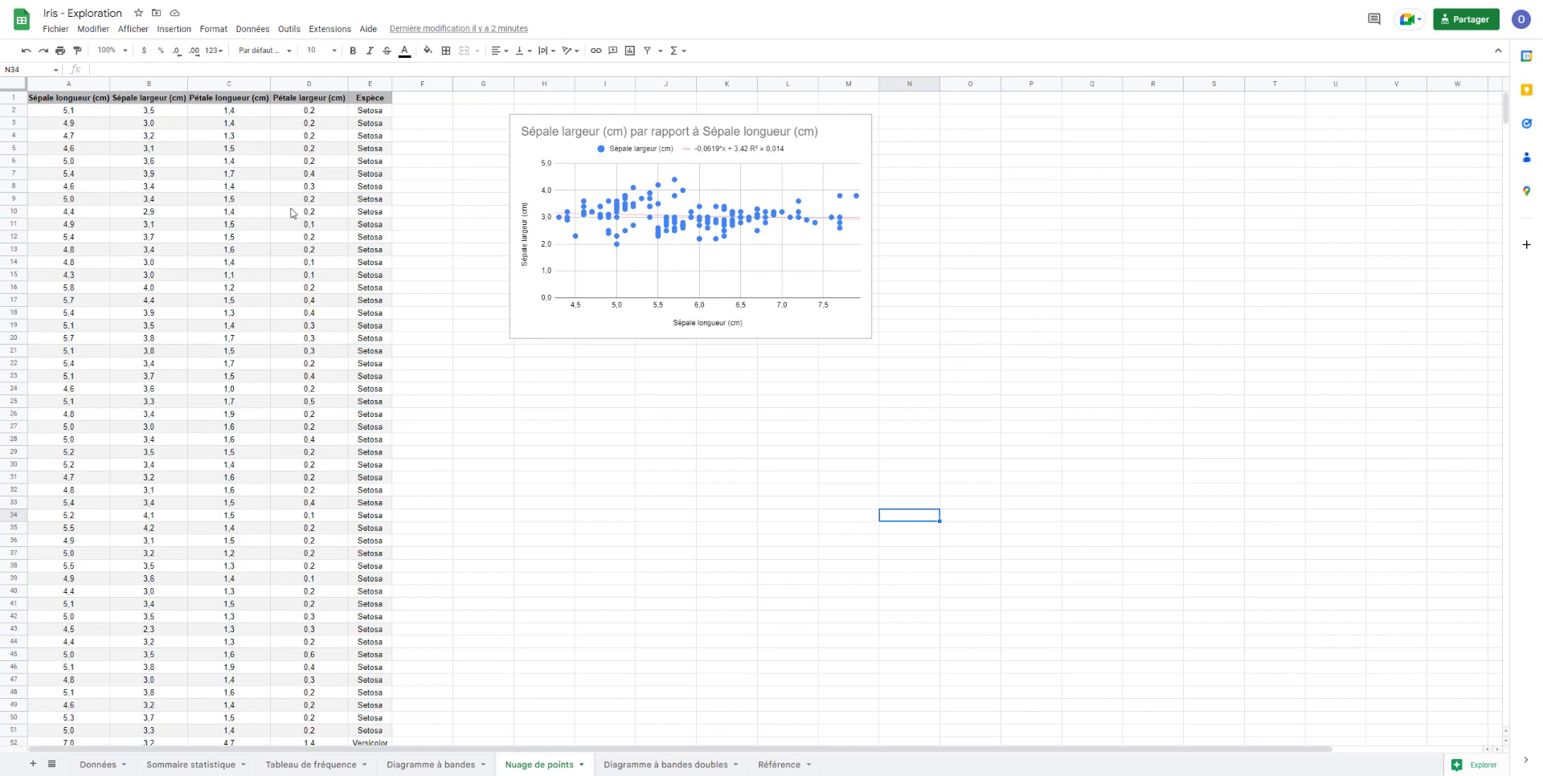
pyautogui.click(71, 86)
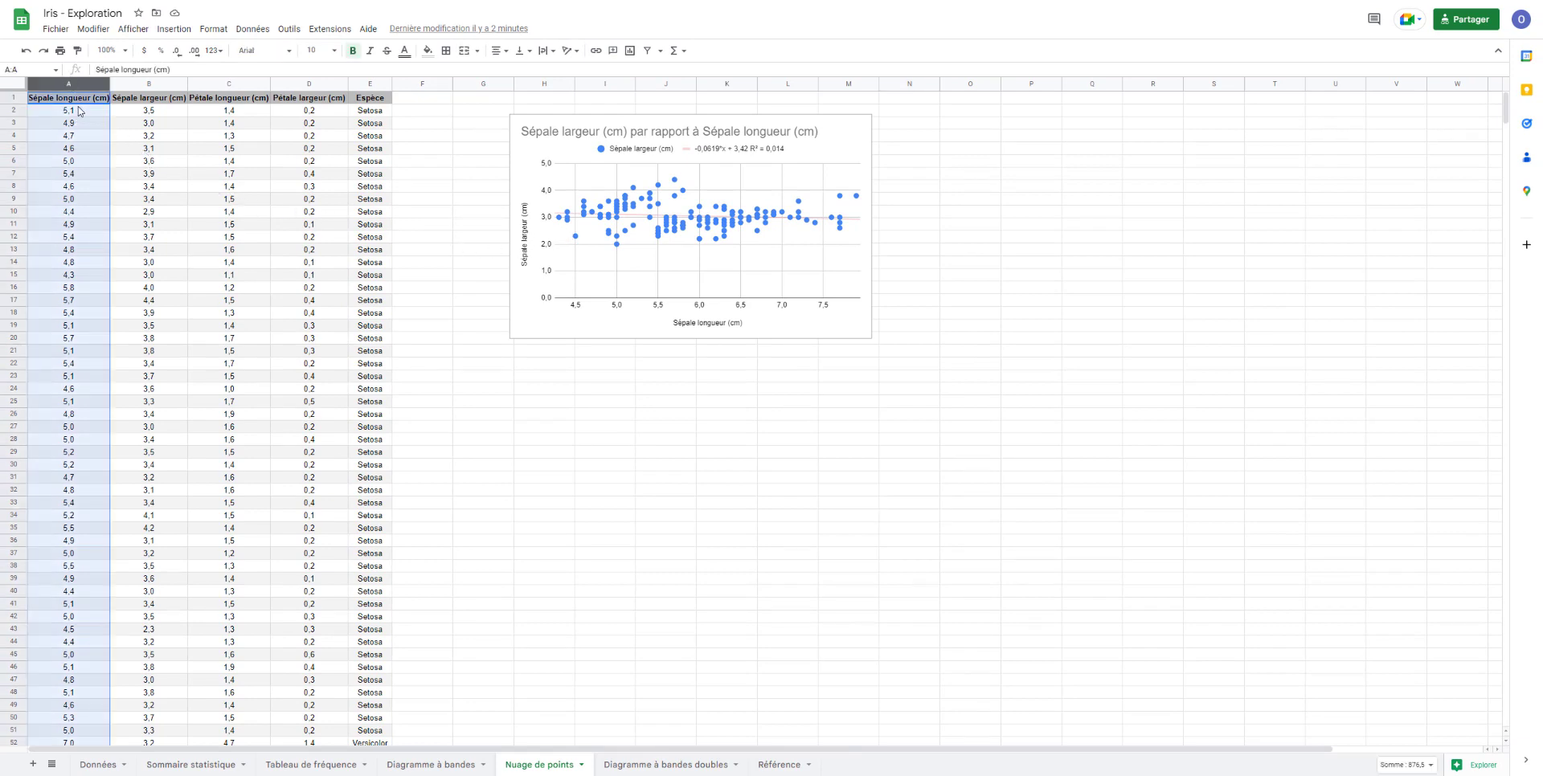
pyautogui.keyDown('ctrl'); pyautogui.click(239, 87); pyautogui.keyUp('ctrl')
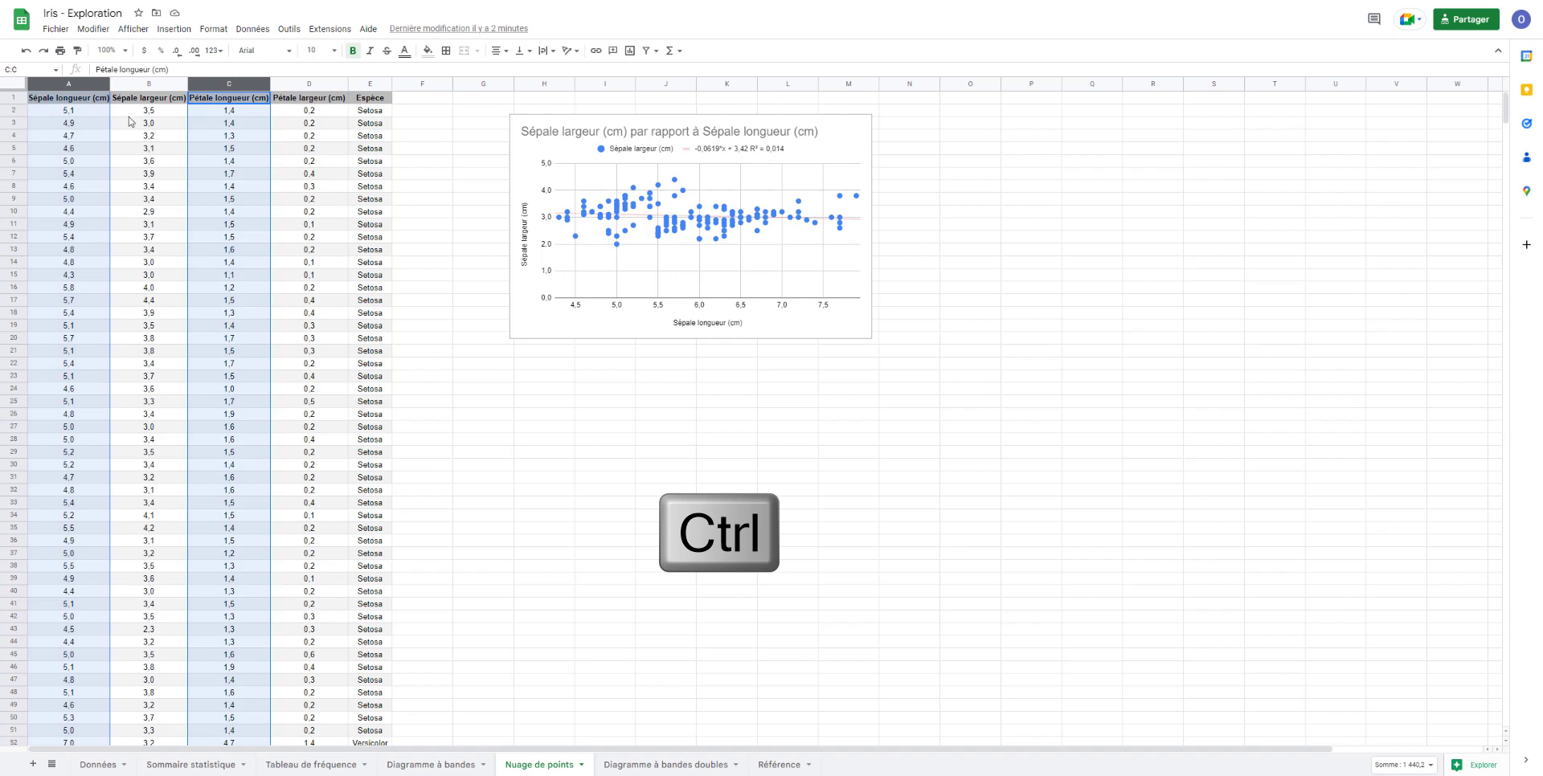
pyautogui.click(153, 126)
pyautogui.click(86, 89)
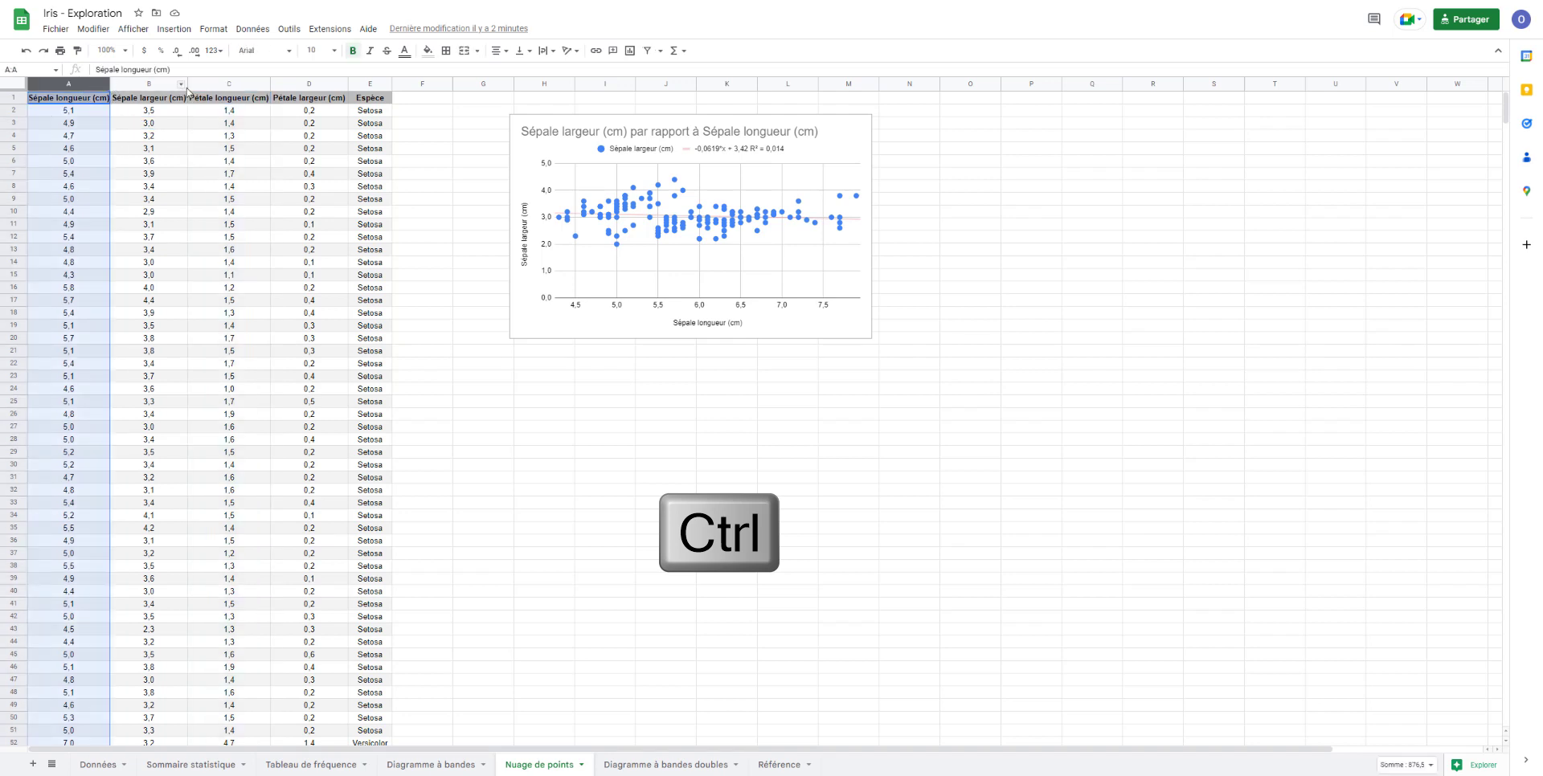
pyautogui.keyDown('ctrl'); pyautogui.click(231, 84); pyautogui.keyUp('ctrl')
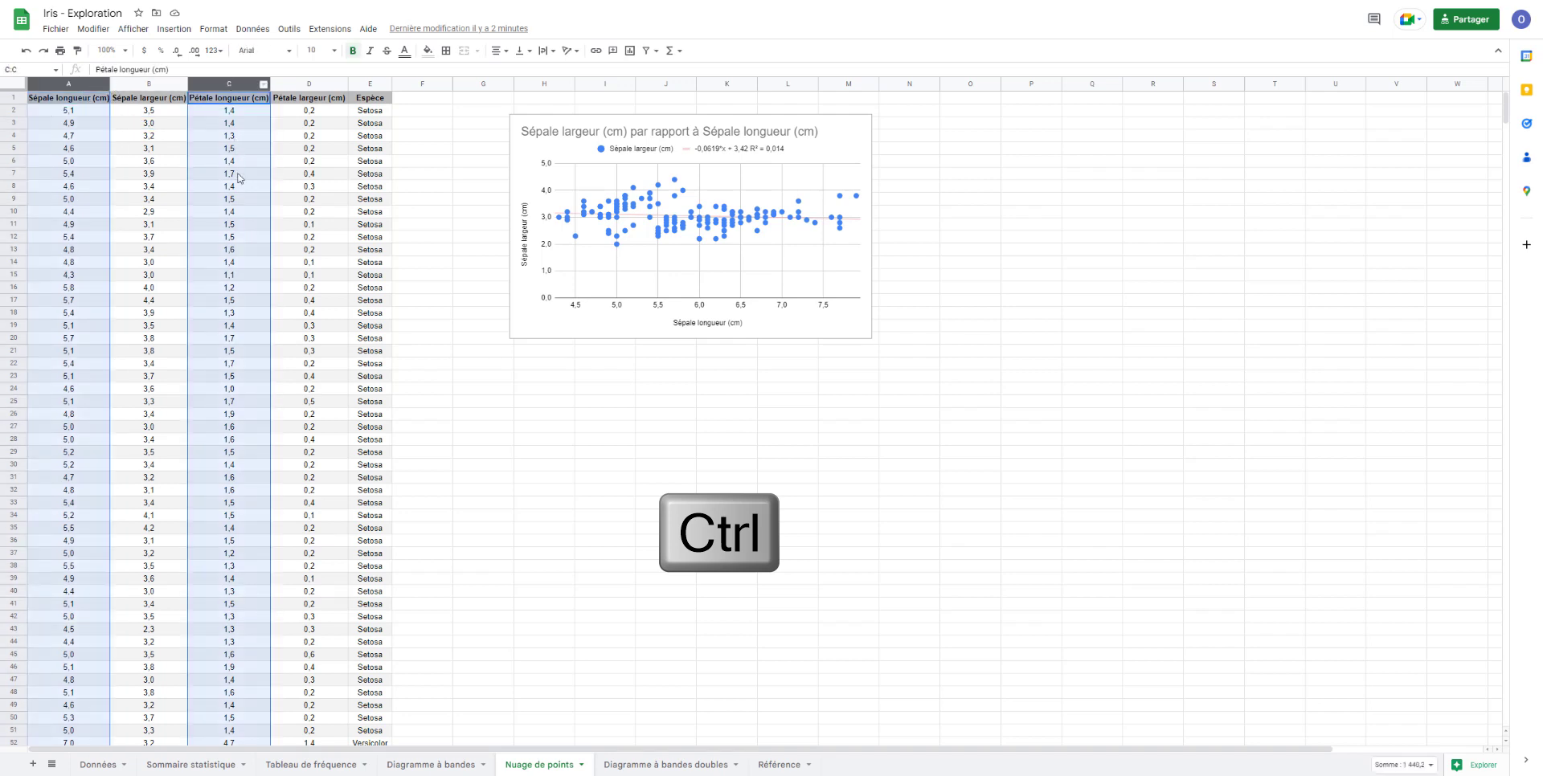
pyautogui.click(286, 151)
pyautogui.click(77, 84)
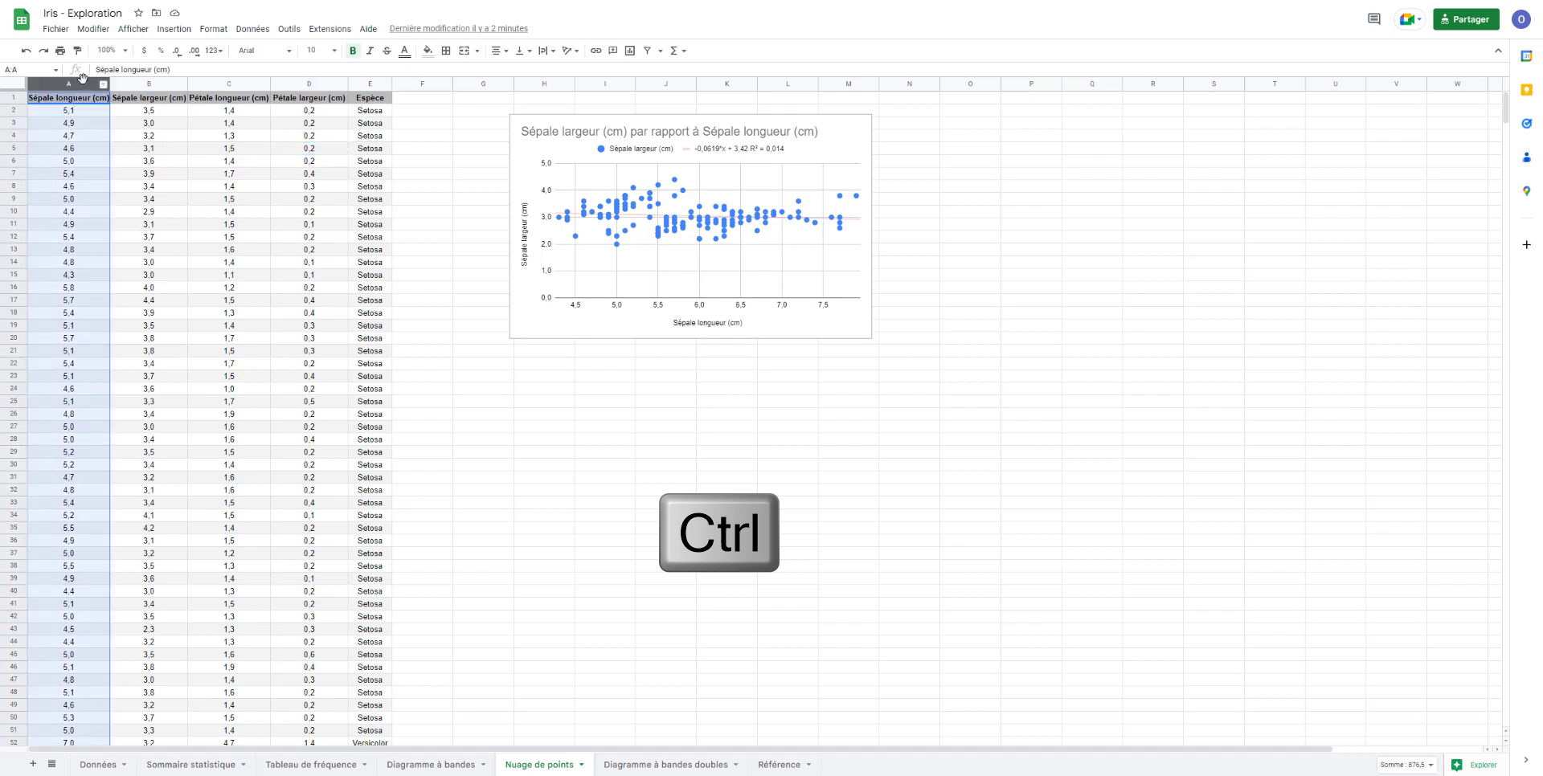
# - Insert a chart from columns A and C, Sépale longueur (cm) and Pétale longueur (cm)
pyautogui.click(225, 83)
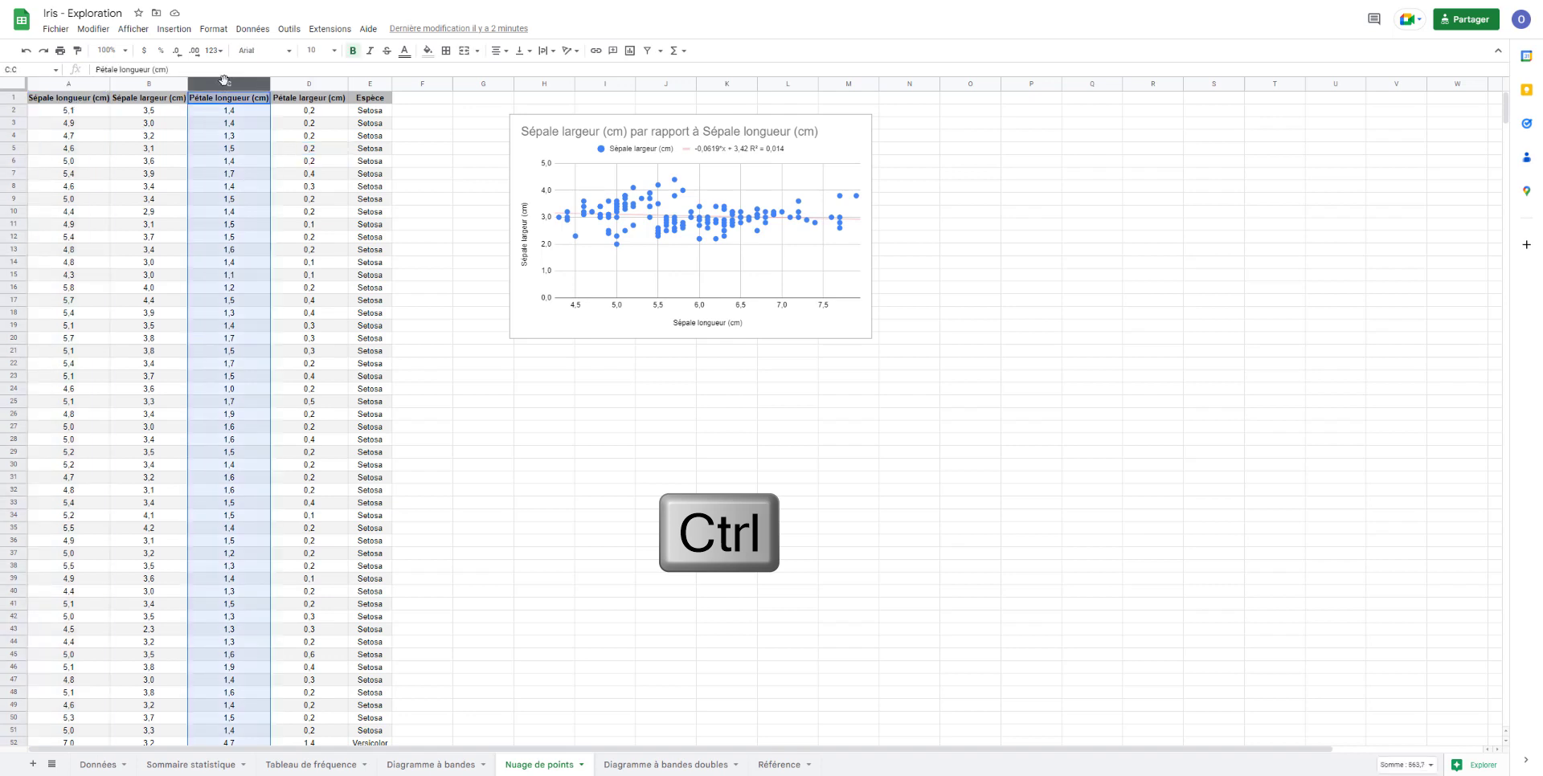
pyautogui.keyDown('ctrl'); pyautogui.click(77, 85); pyautogui.keyUp('ctrl')
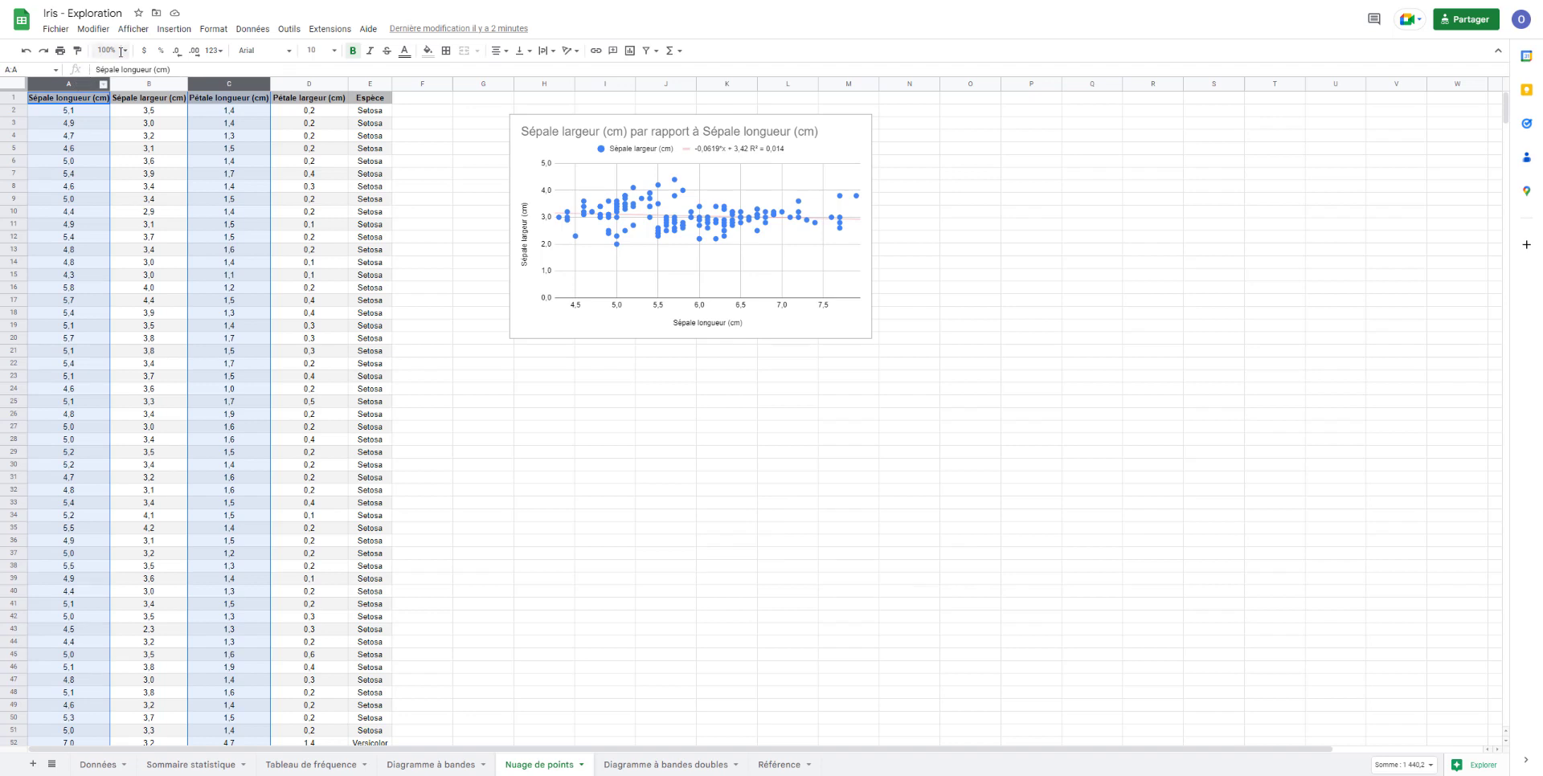
pyautogui.click(174, 31)
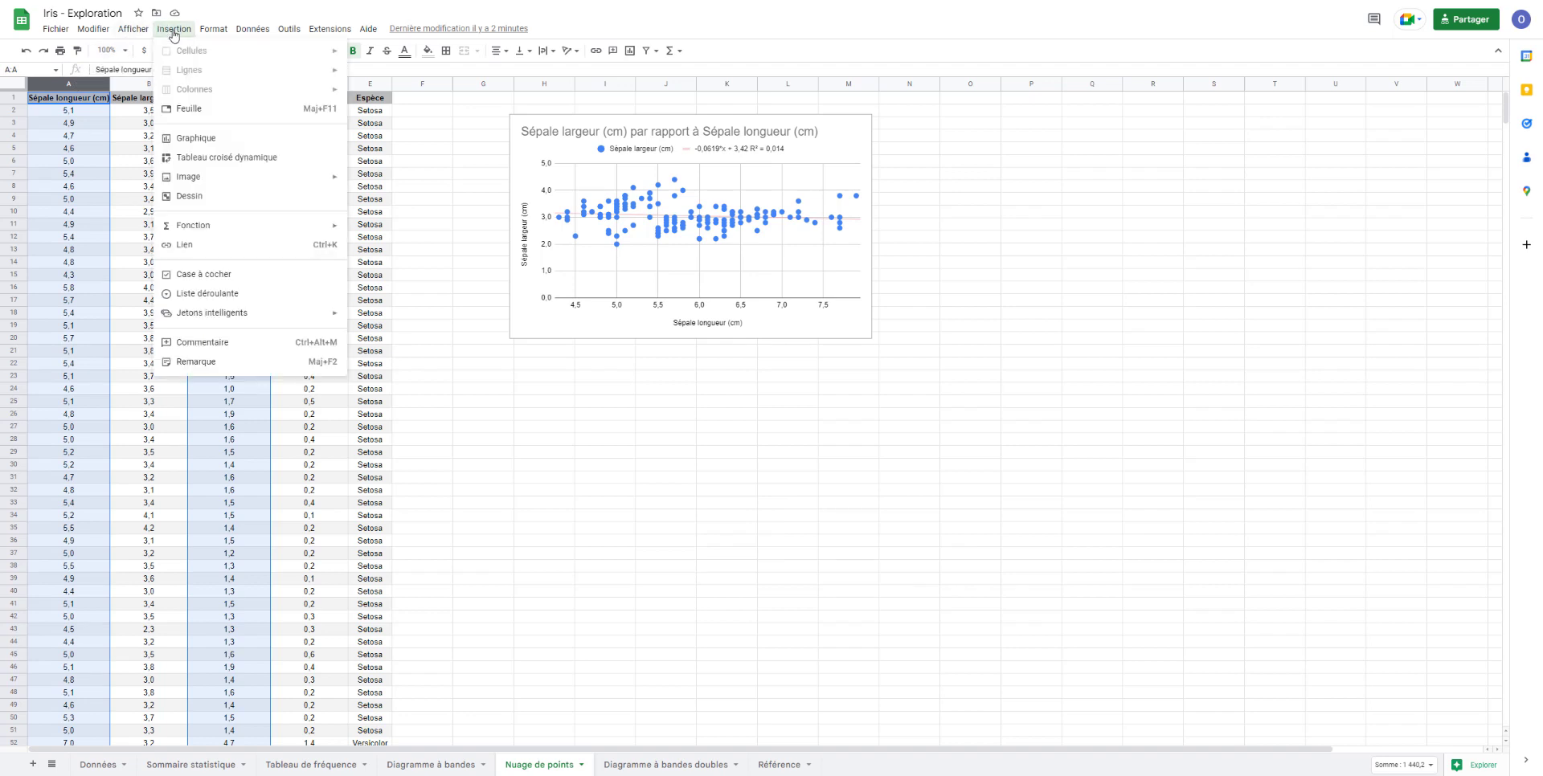
pyautogui.click(190, 137)
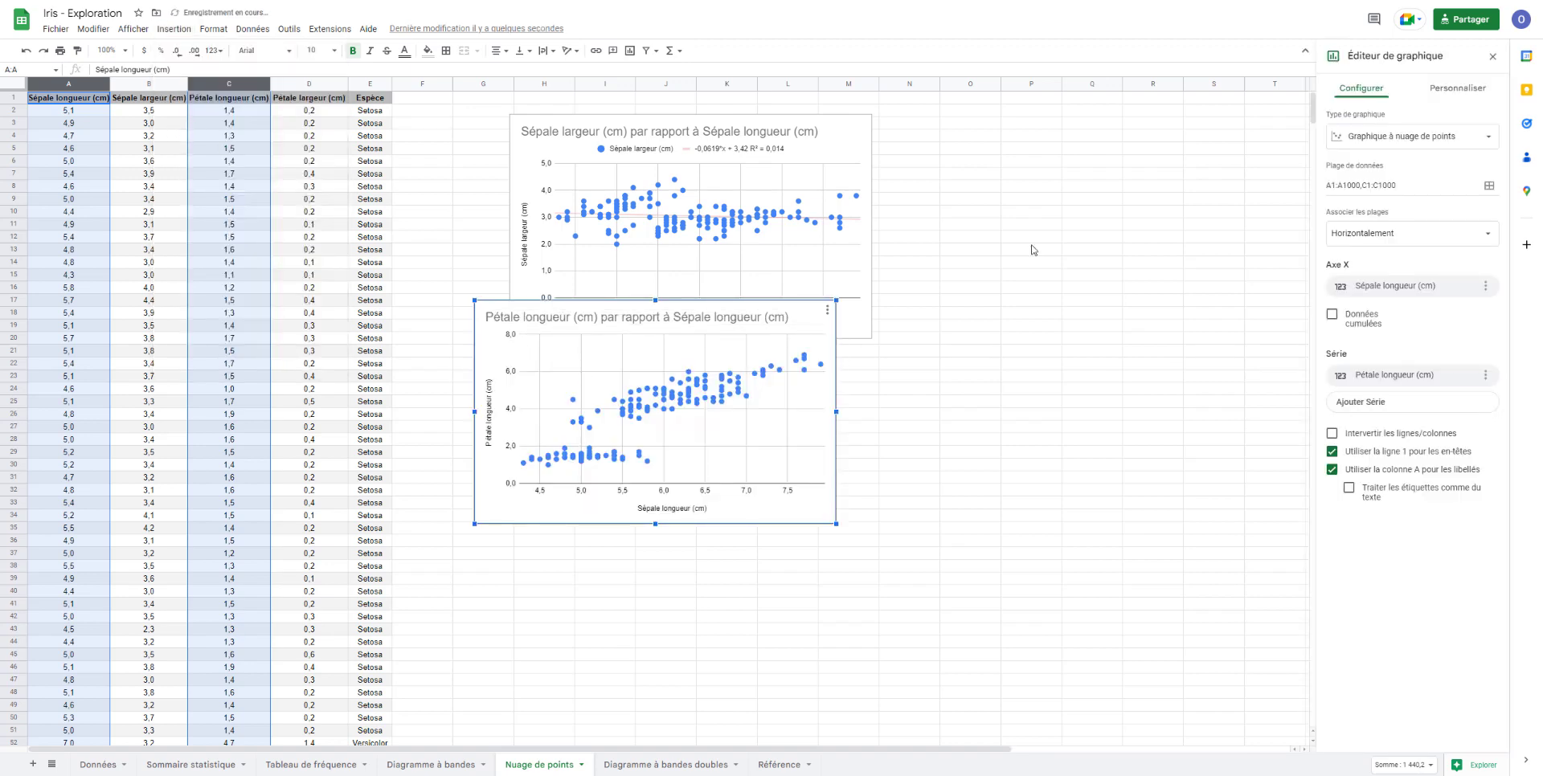
# - Set the new chart's type to scatter plot and place it beside the existing chart, aligned with its upper edge
pyautogui.click(1430, 137)
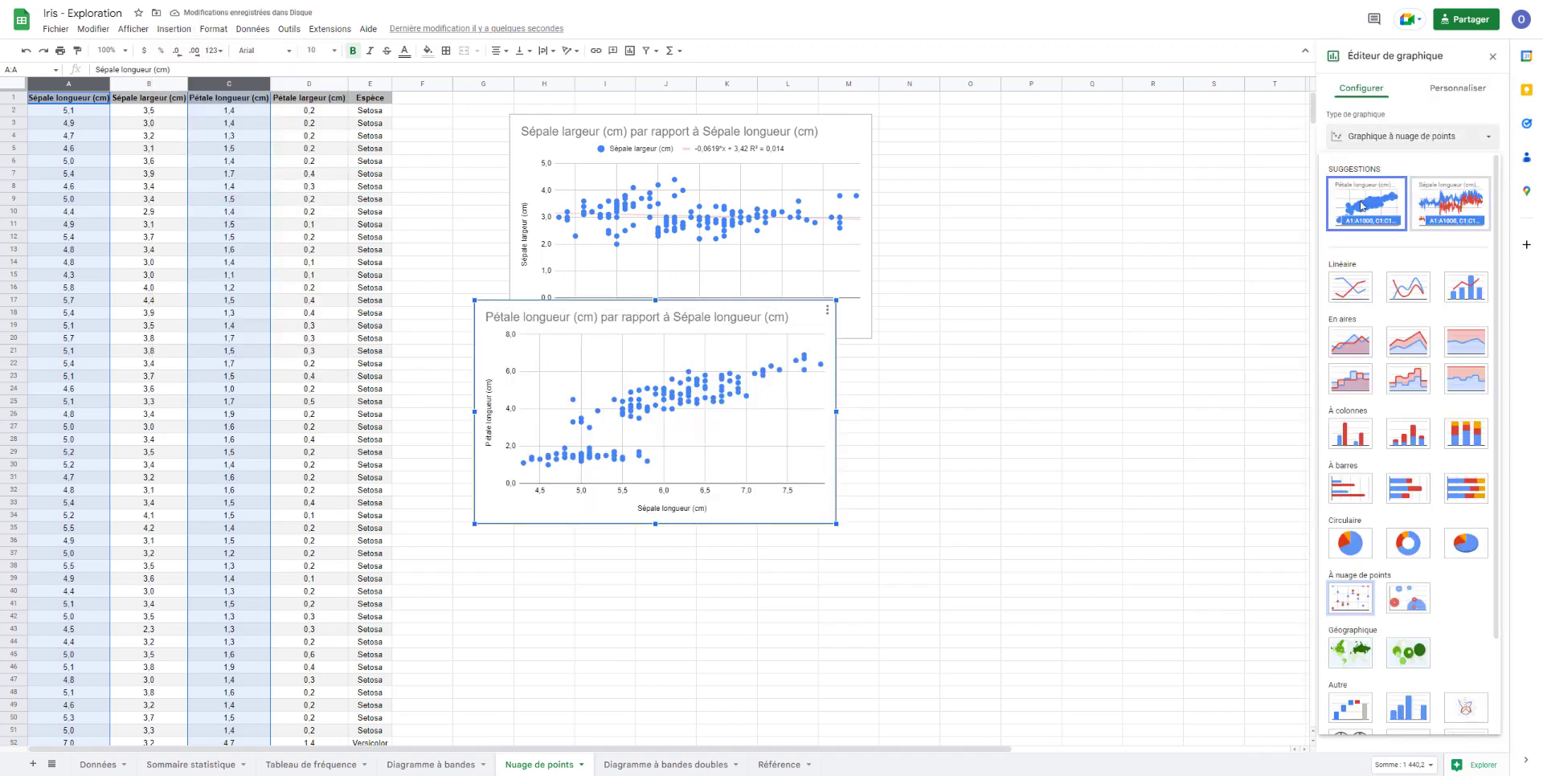
pyautogui.scroll(-3, 1440, 276)
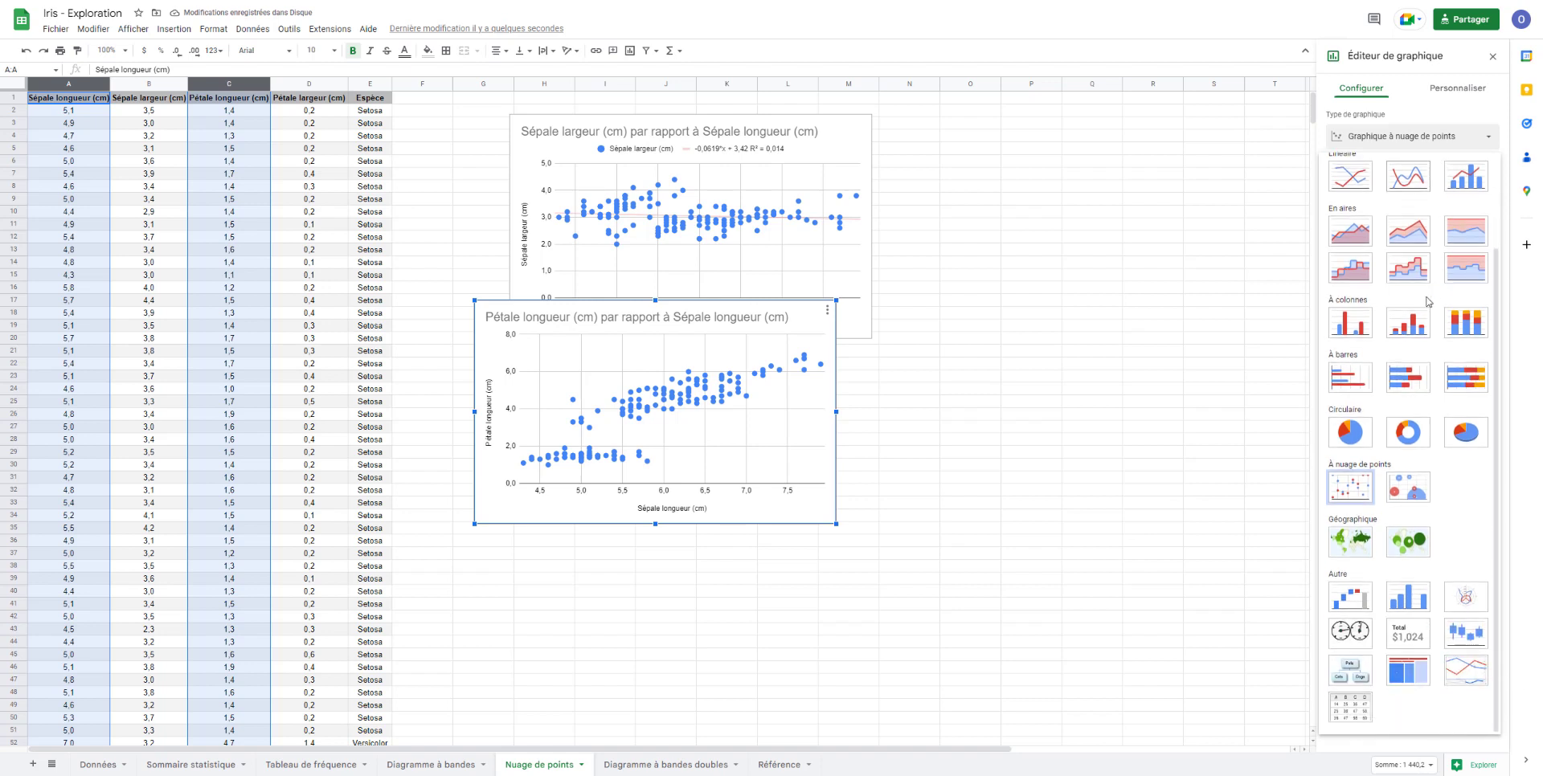
pyautogui.click(1356, 492)
pyautogui.click(1217, 466)
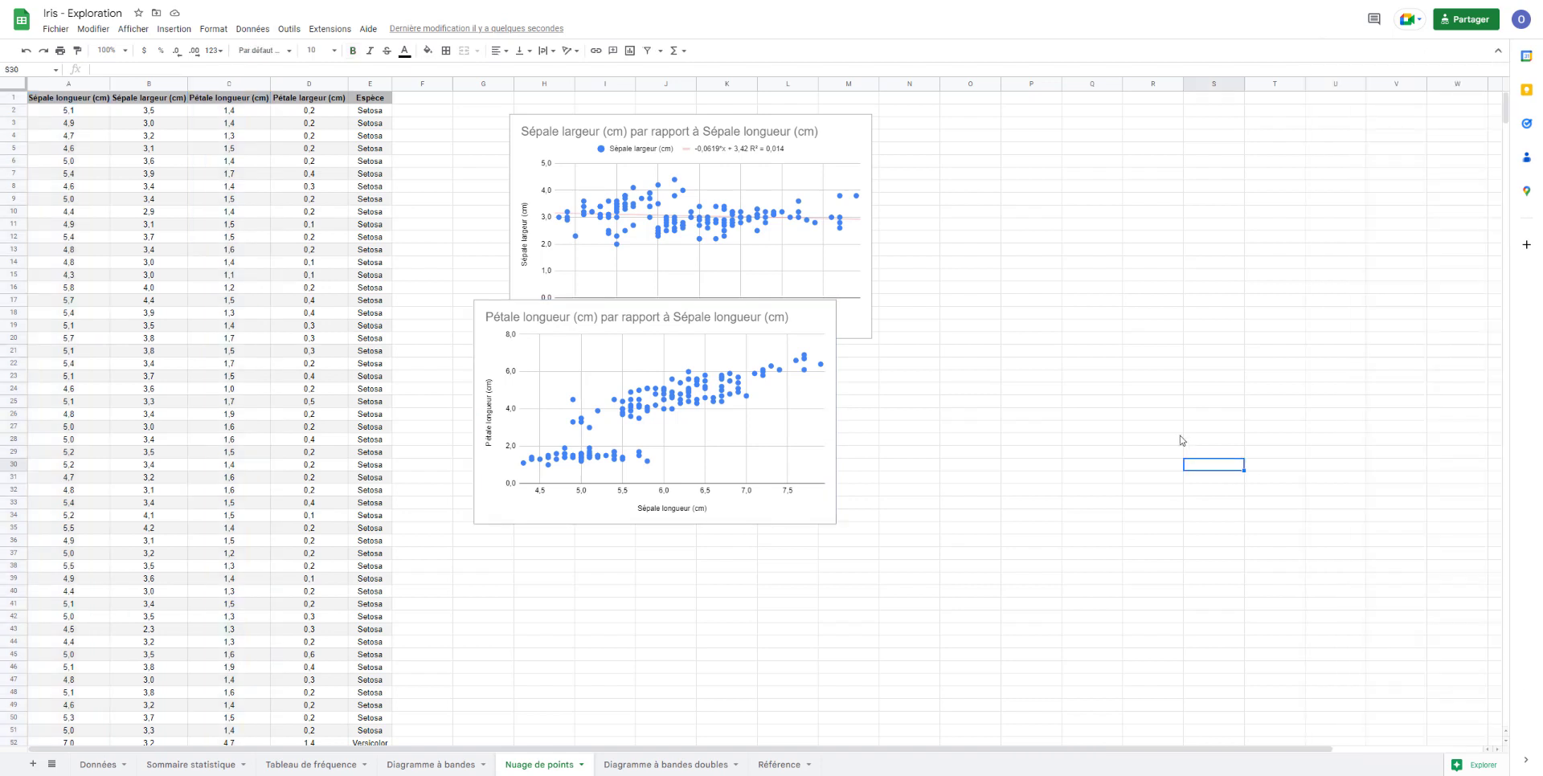
pyautogui.click(710, 313)
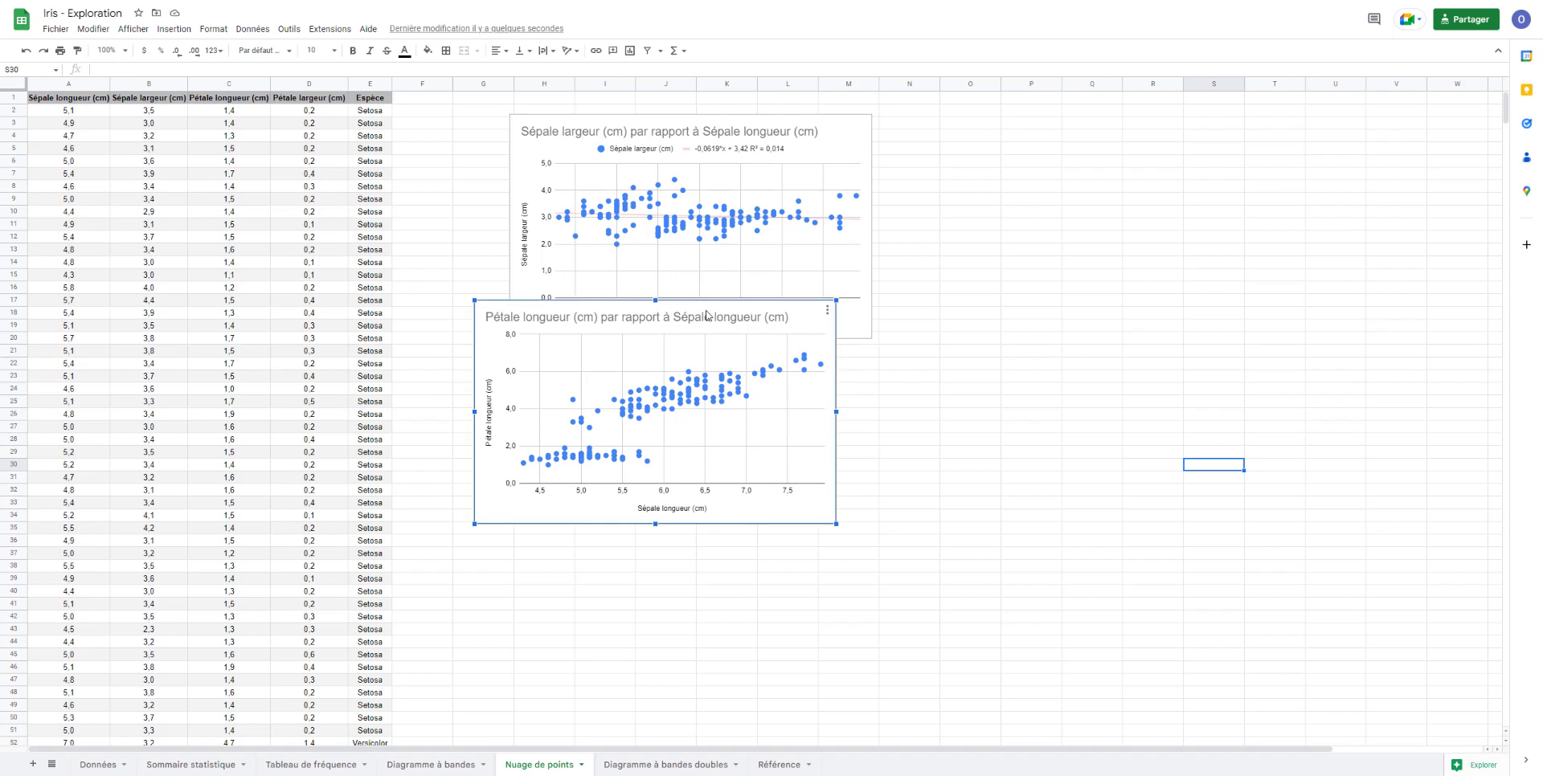
pyautogui.moveTo(710, 313); pyautogui.dragTo(1155, 127)
# - Add a trendline to the Pétale longueur (cm) series of the new chart and color the line light red
pyautogui.click(1278, 127)
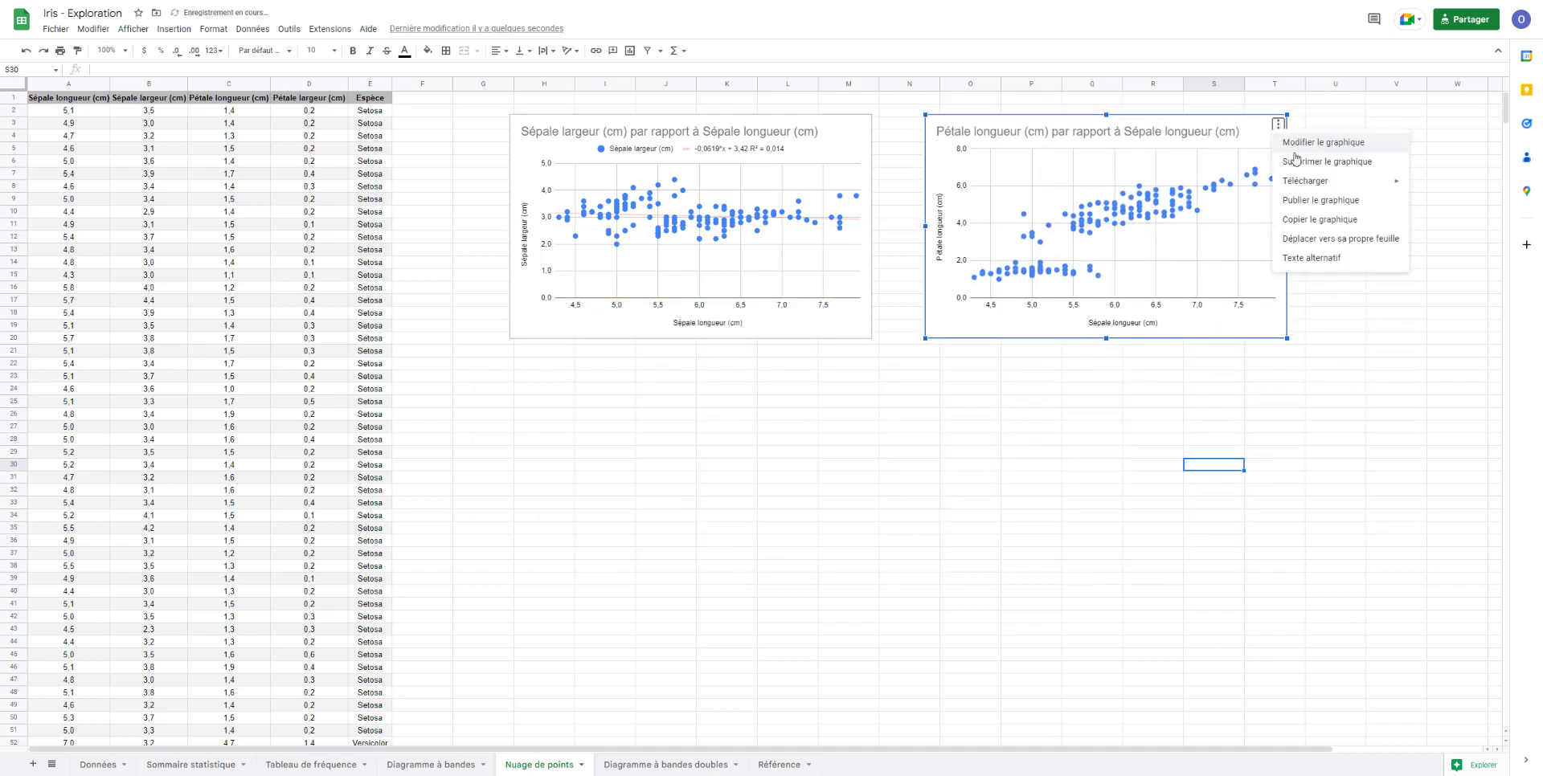
pyautogui.click(1305, 143)
pyautogui.click(1450, 89)
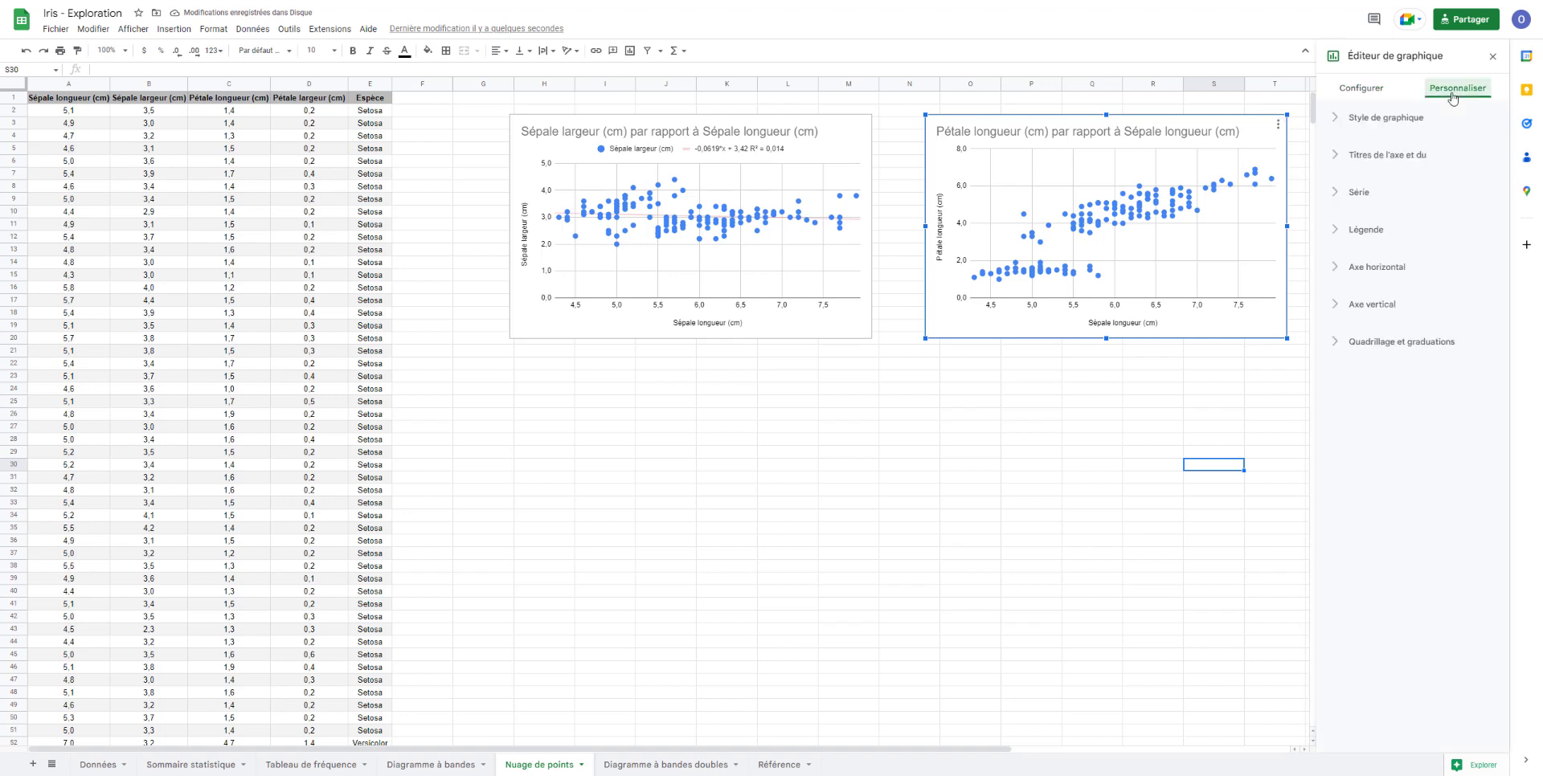
pyautogui.click(1366, 192)
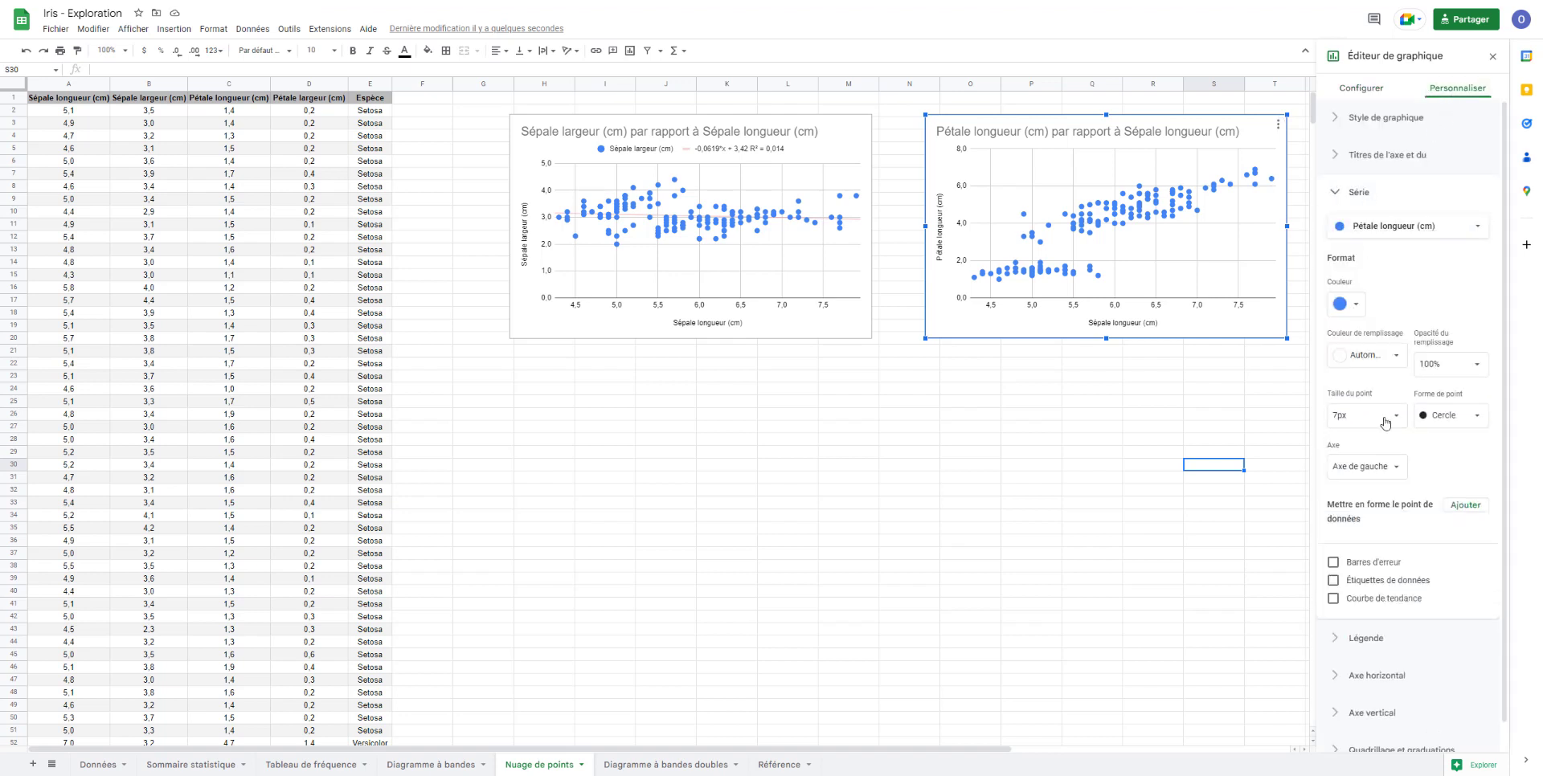
pyautogui.click(1354, 598)
pyautogui.click(1427, 640)
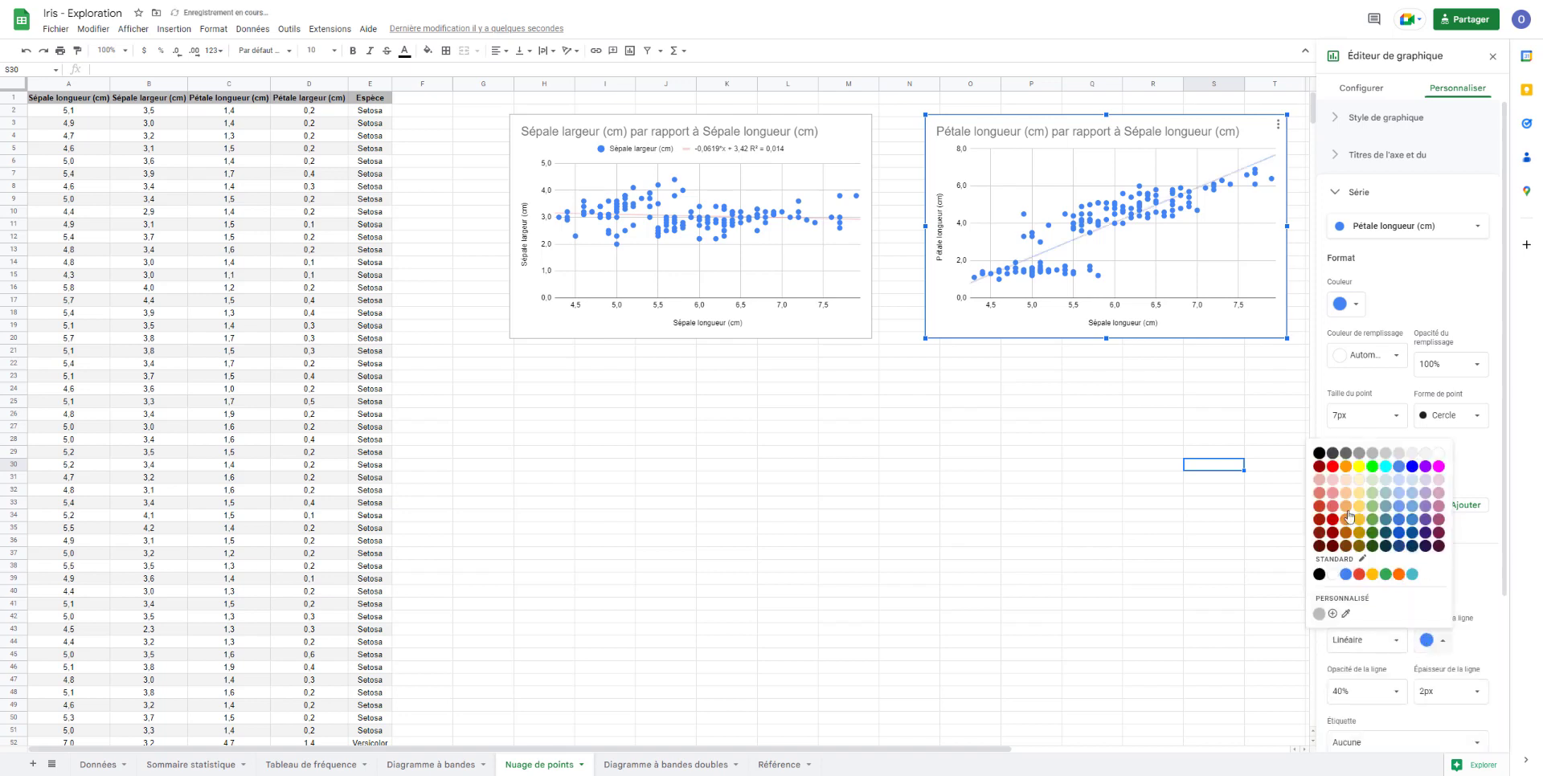
pyautogui.click(1343, 524)
# - Label the new chart's linear trendline with its equation and show the R² value
pyautogui.scroll(-3, 1381, 574)
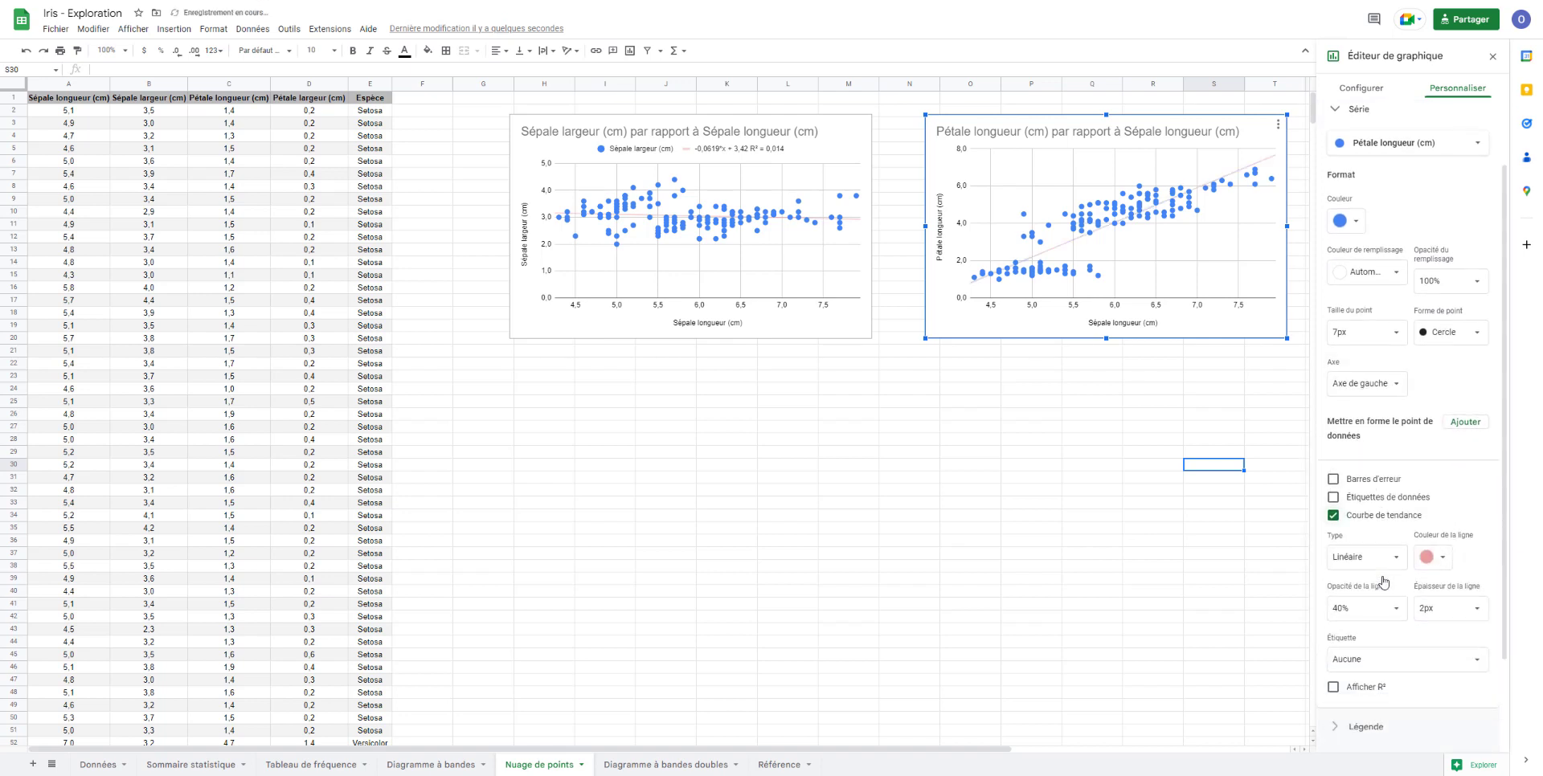
pyautogui.click(1382, 561)
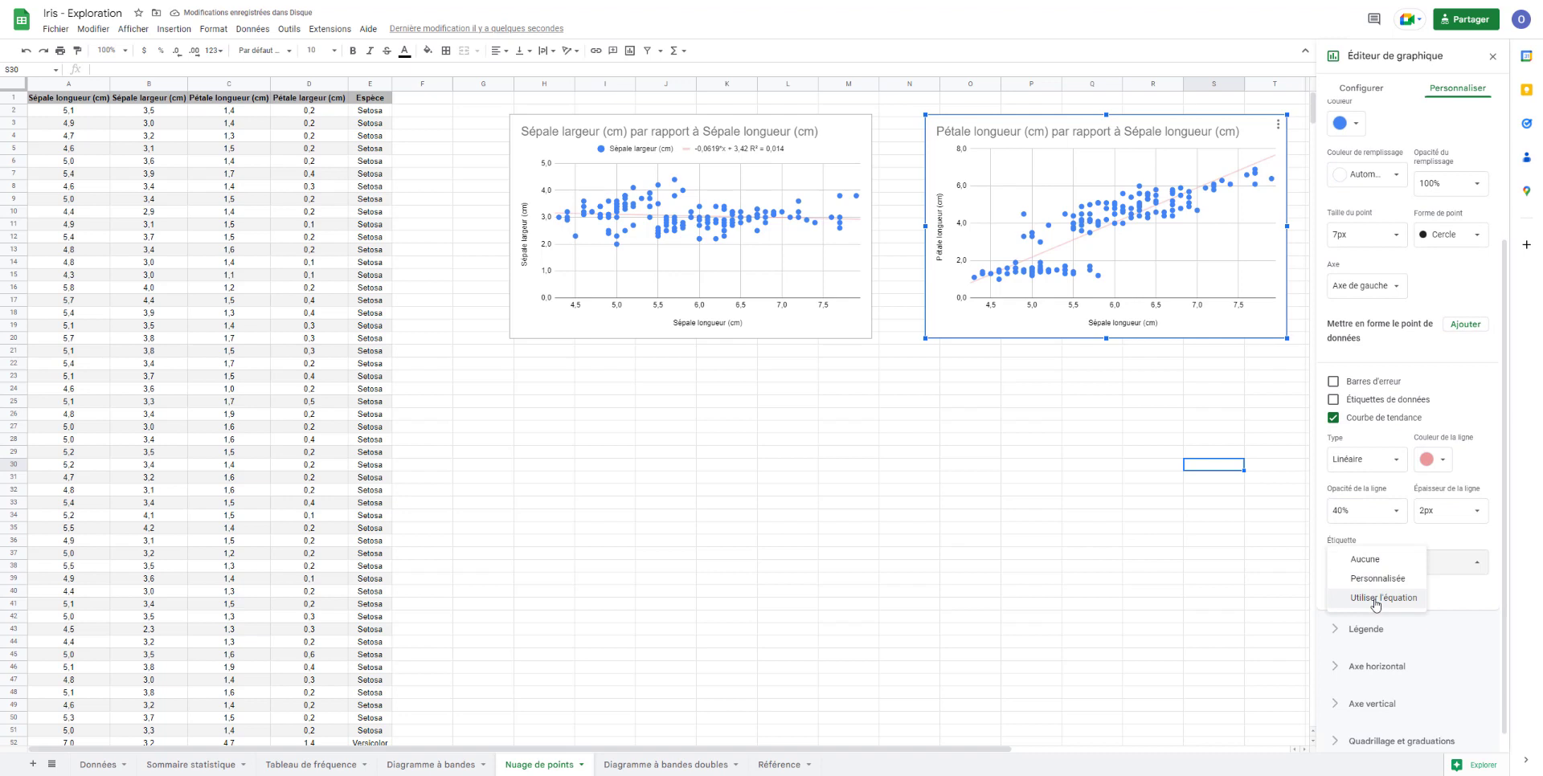
pyautogui.click(1376, 598)
pyautogui.click(1334, 590)
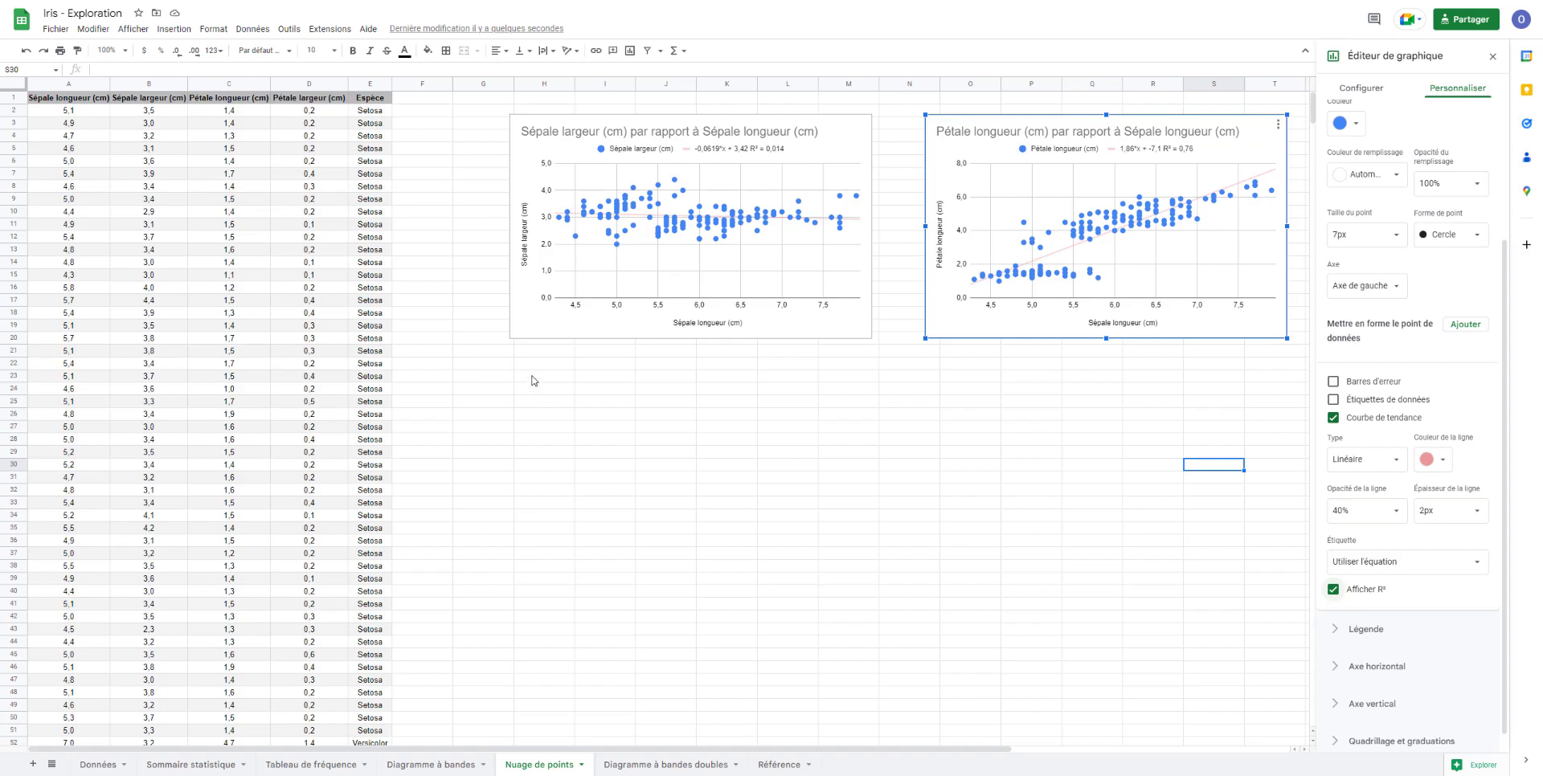
# - Begin a DROITEREG formula in cell H23 and read the function's argument help
pyautogui.click(531, 379)
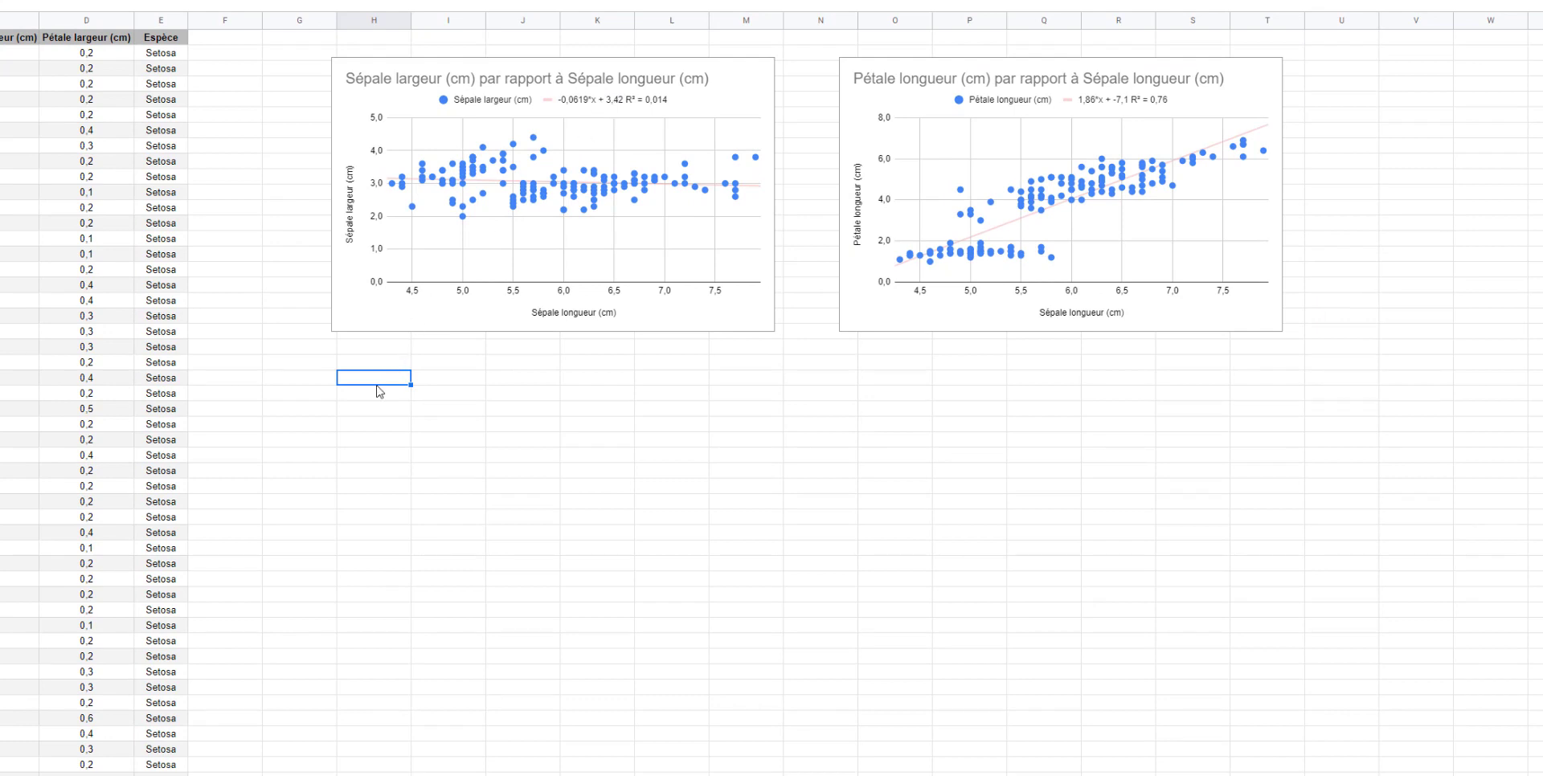
pyautogui.write('=dro')
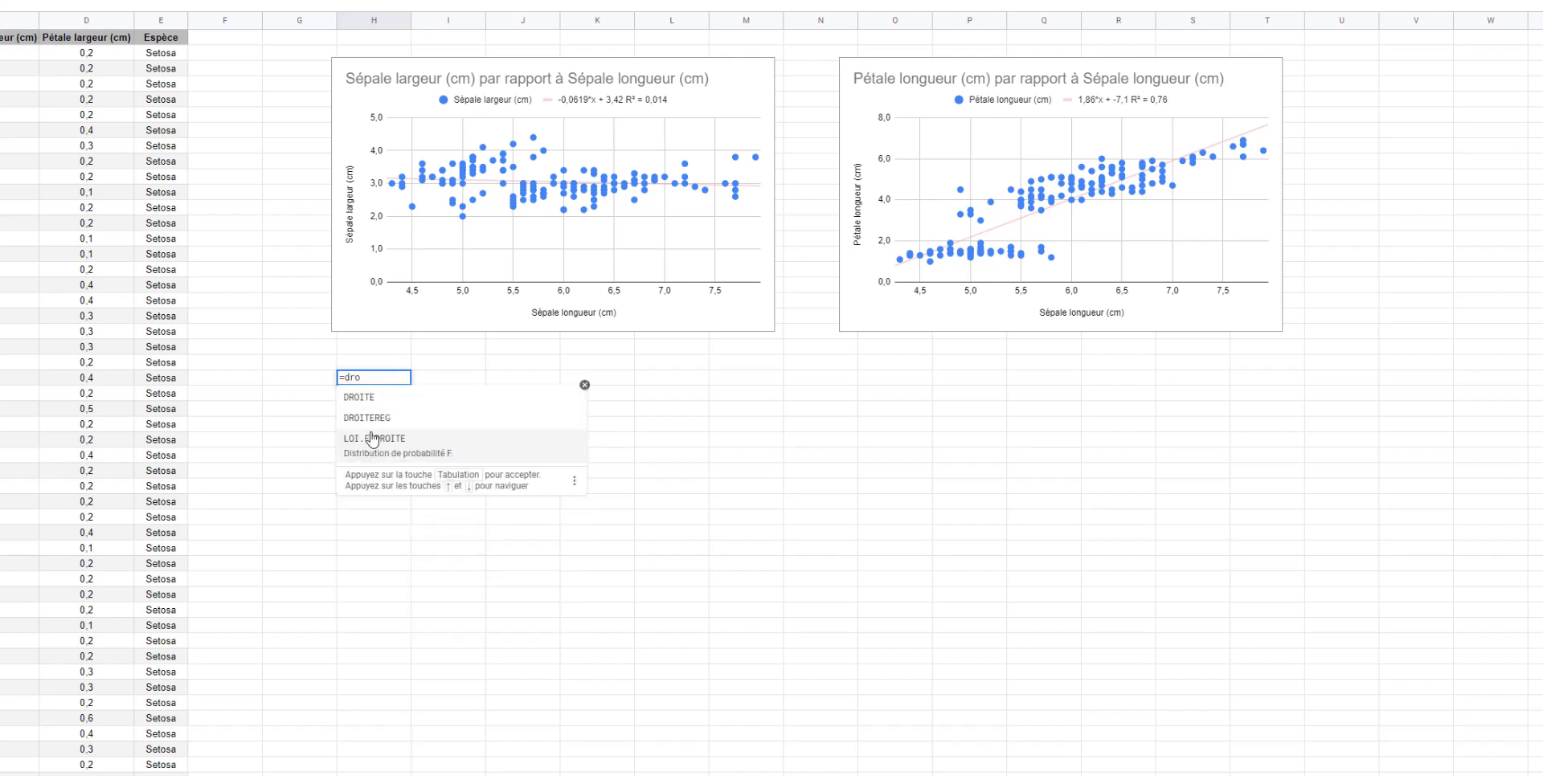
pyautogui.click(376, 429)
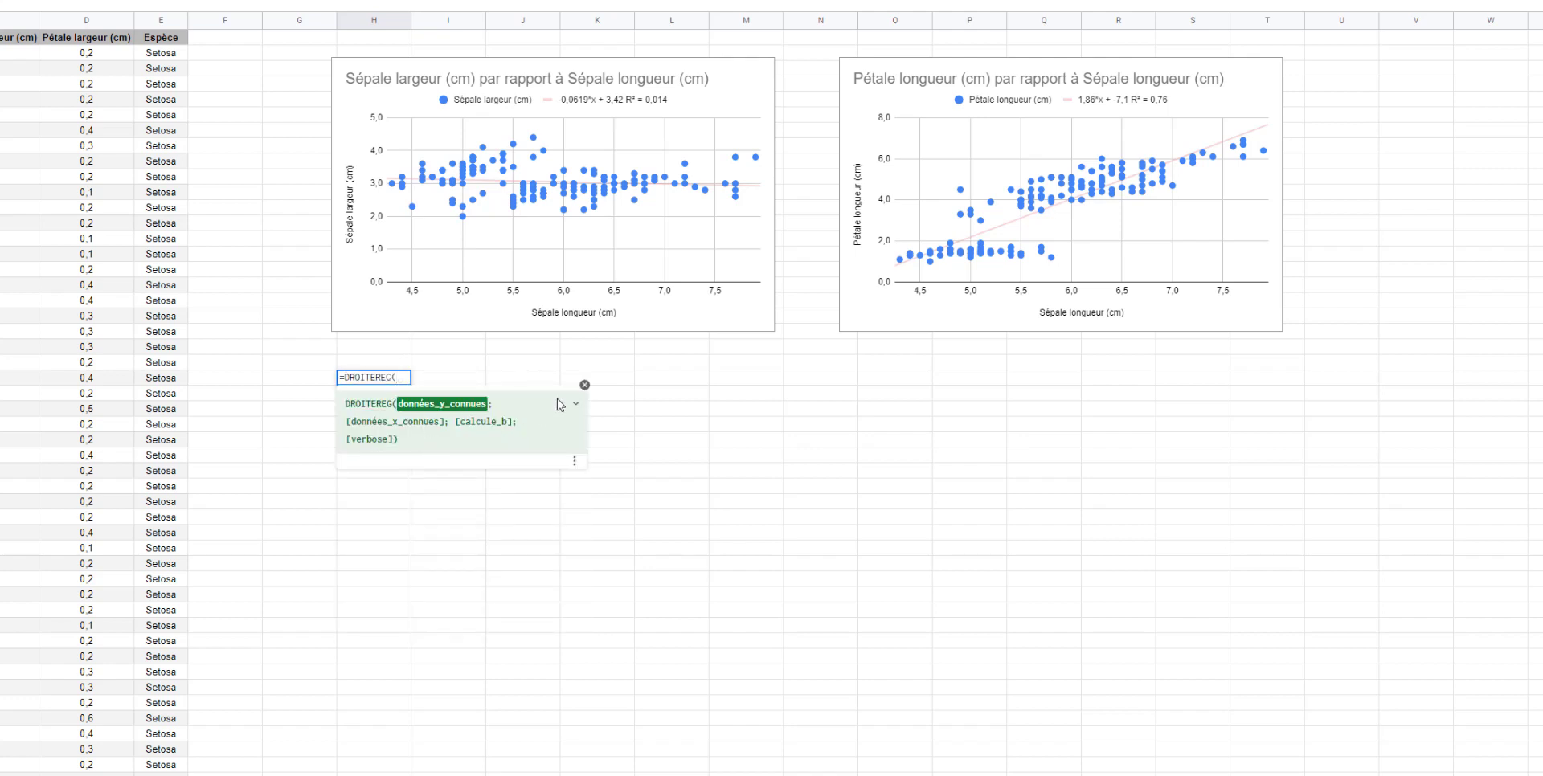
pyautogui.click(575, 403)
pyautogui.scroll(-3, 451, 554)
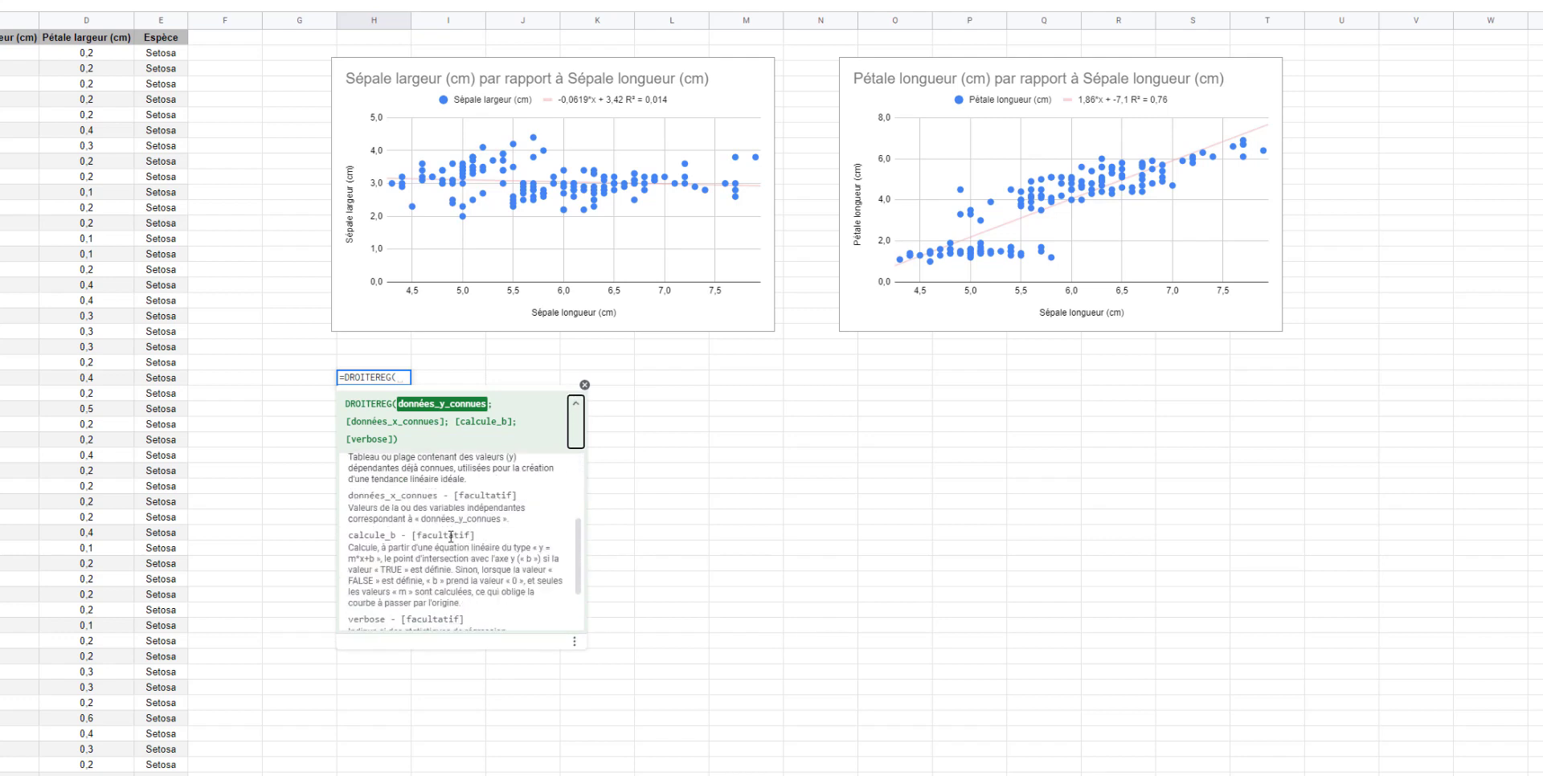
pyautogui.scroll(-2, 451, 536)
pyautogui.scroll(5, 391, 606)
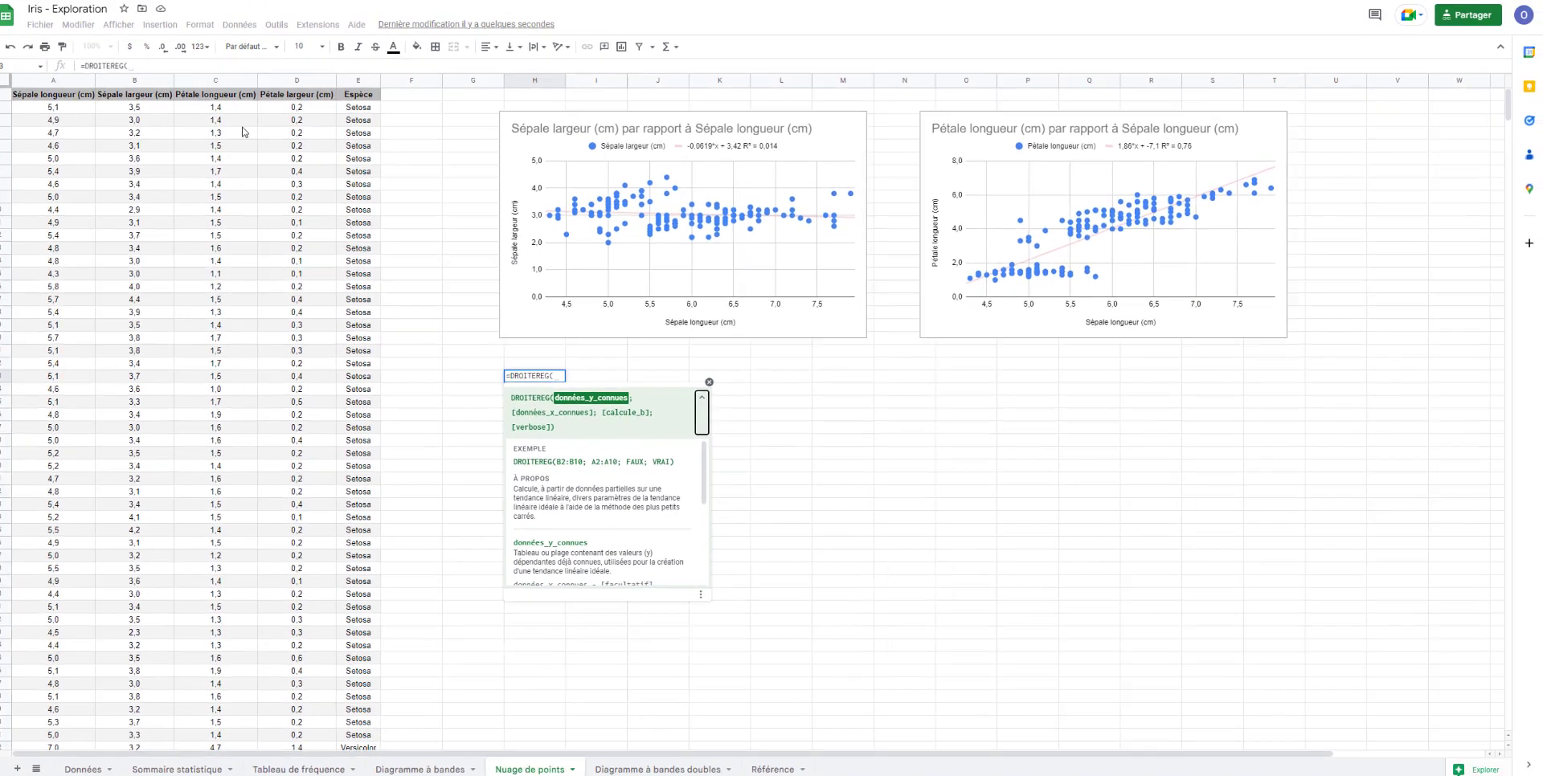
# - Supply the sepal widths in B2:B151 as the known y data of the DROITEREG formula
pyautogui.click(146, 84)
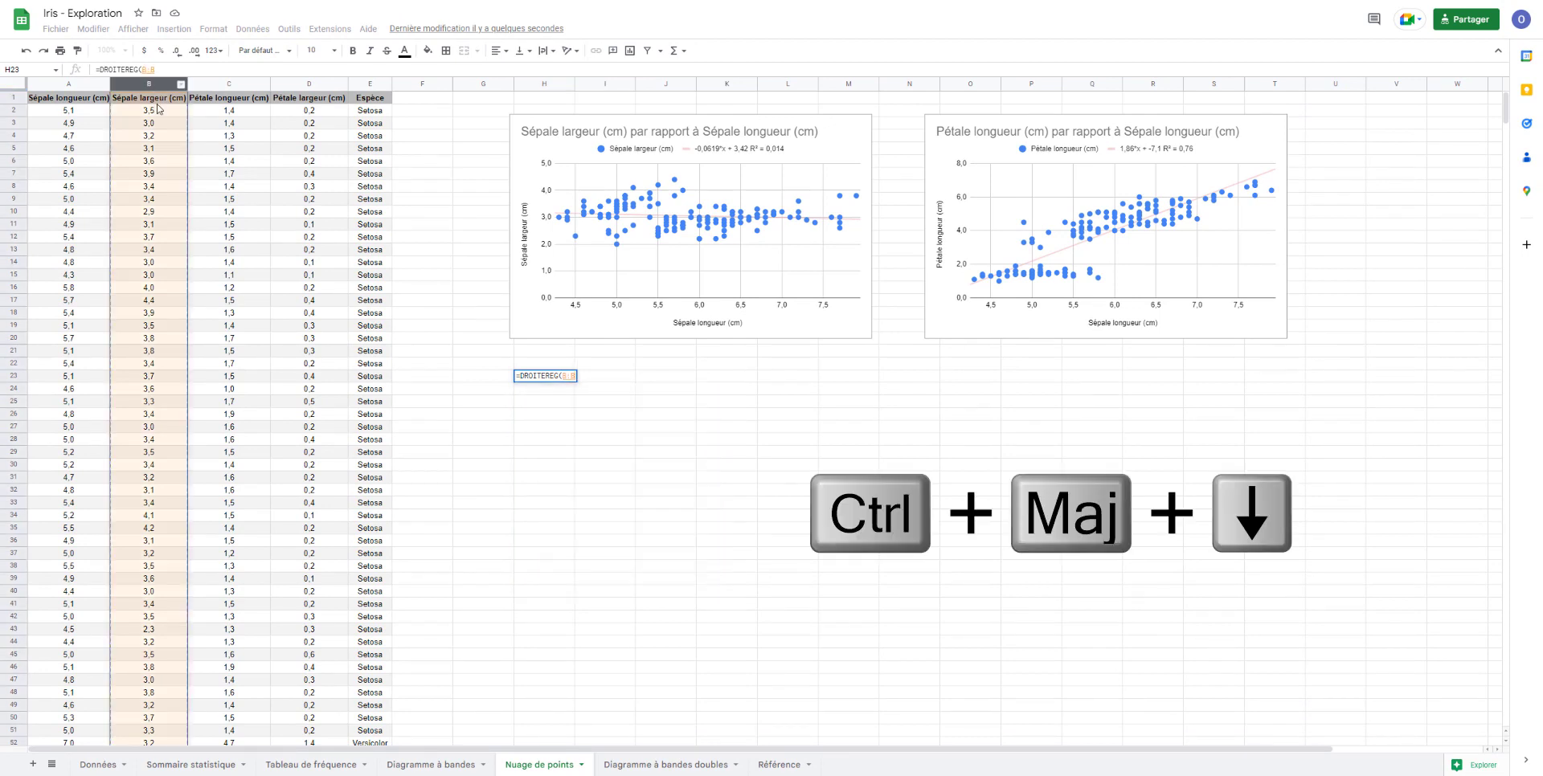
pyautogui.click(159, 112)
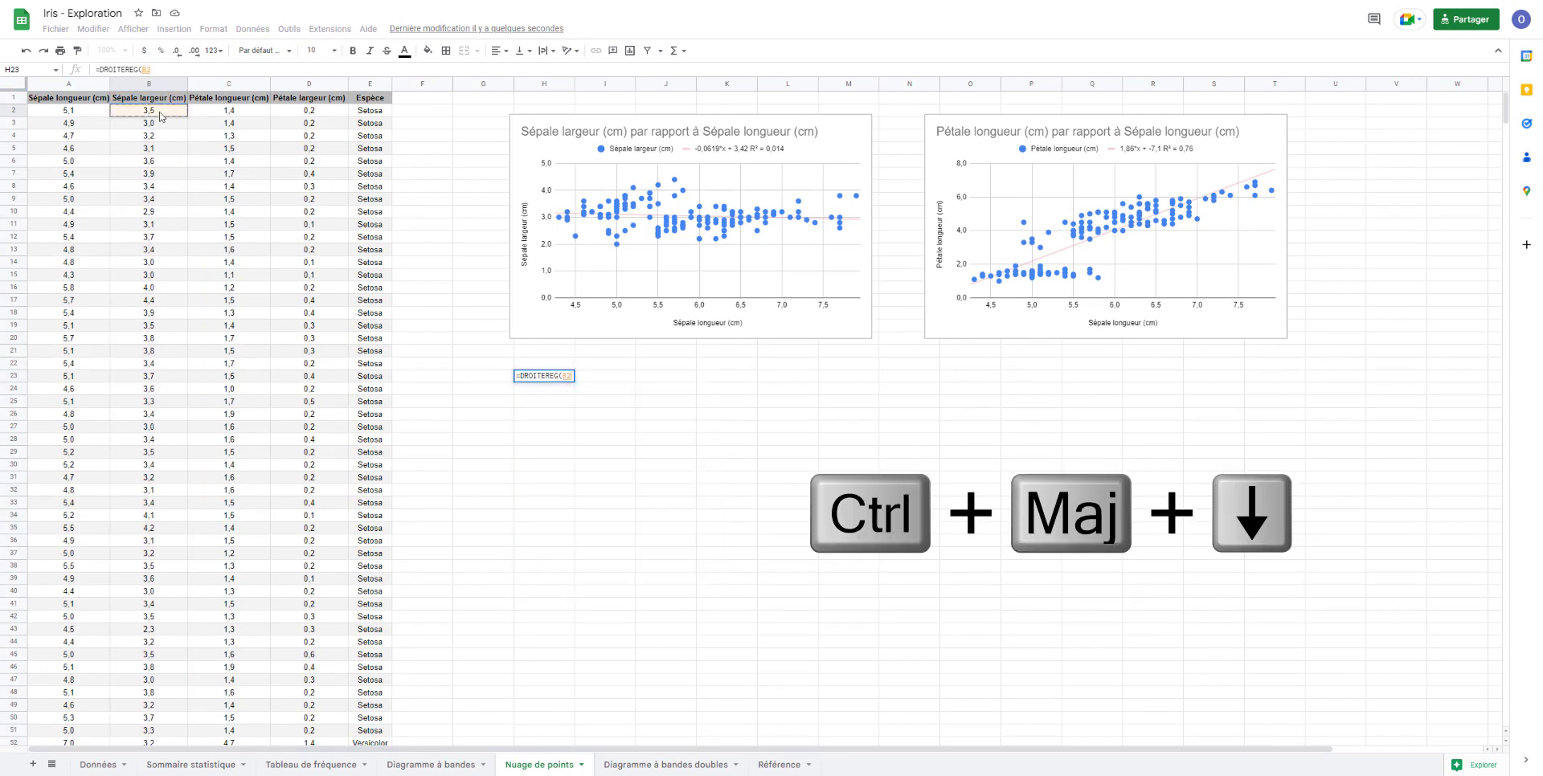
pyautogui.hotkey('ctrl', 'shift', 'Down')
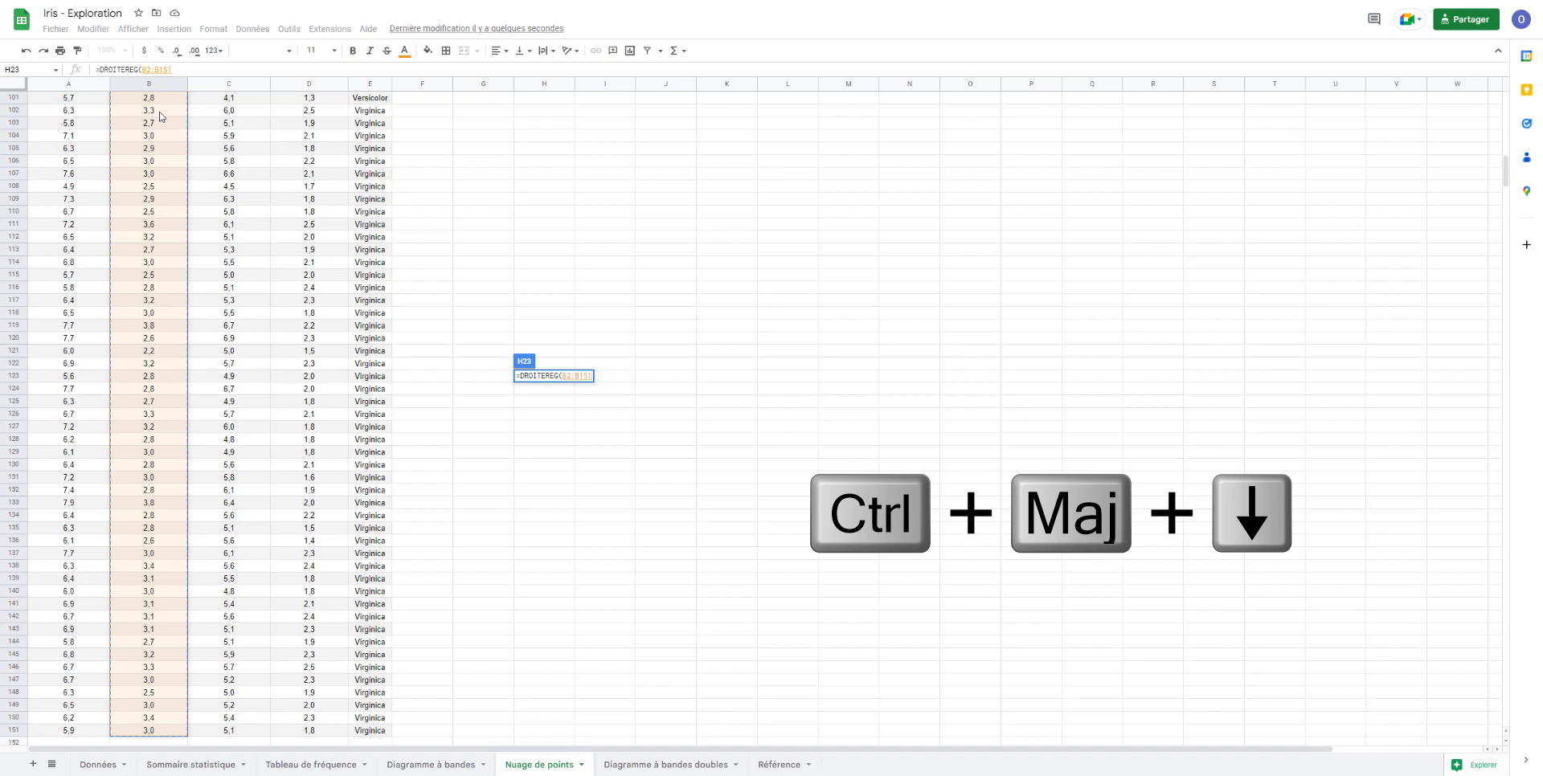
pyautogui.write(';')
# - Complete the DROITEREG formula in H23 with the sepal lengths in A2:A151 as the known x data
pyautogui.scroll(5, 131, 224)
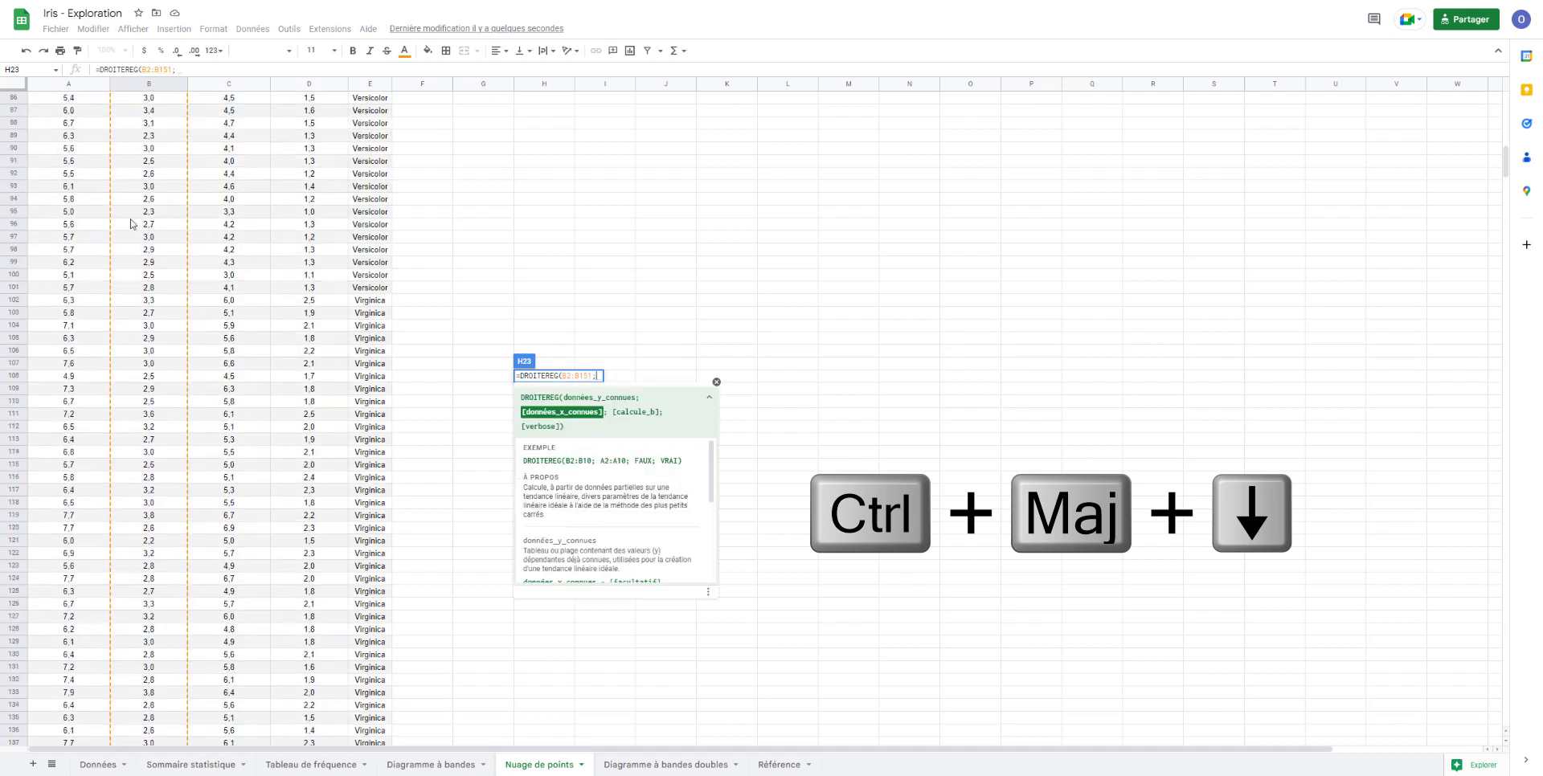
pyautogui.scroll(20, 131, 224)
pyautogui.moveTo(149, 350); pyautogui.dragTo(155, 232)
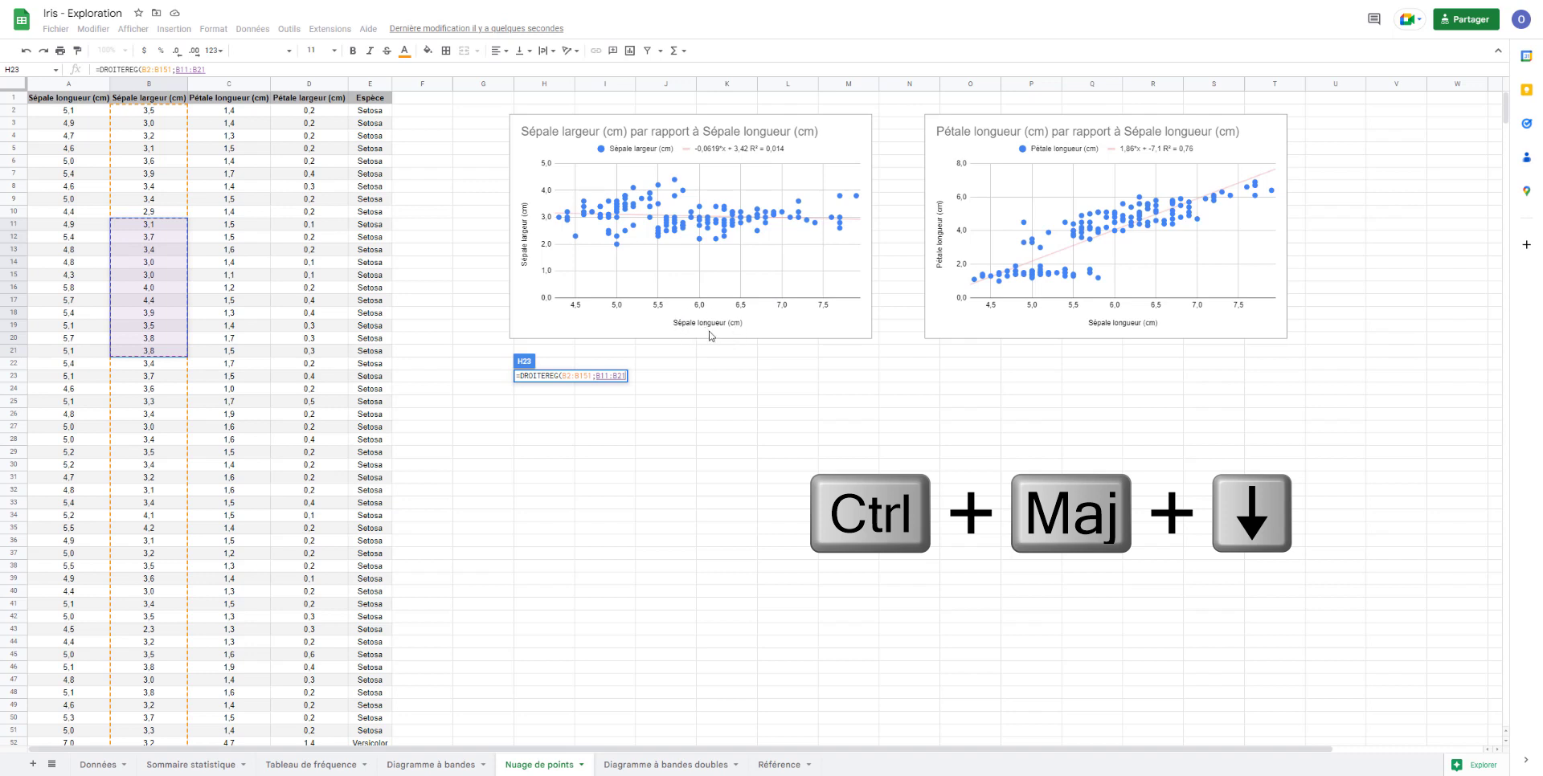
pyautogui.click(78, 114)
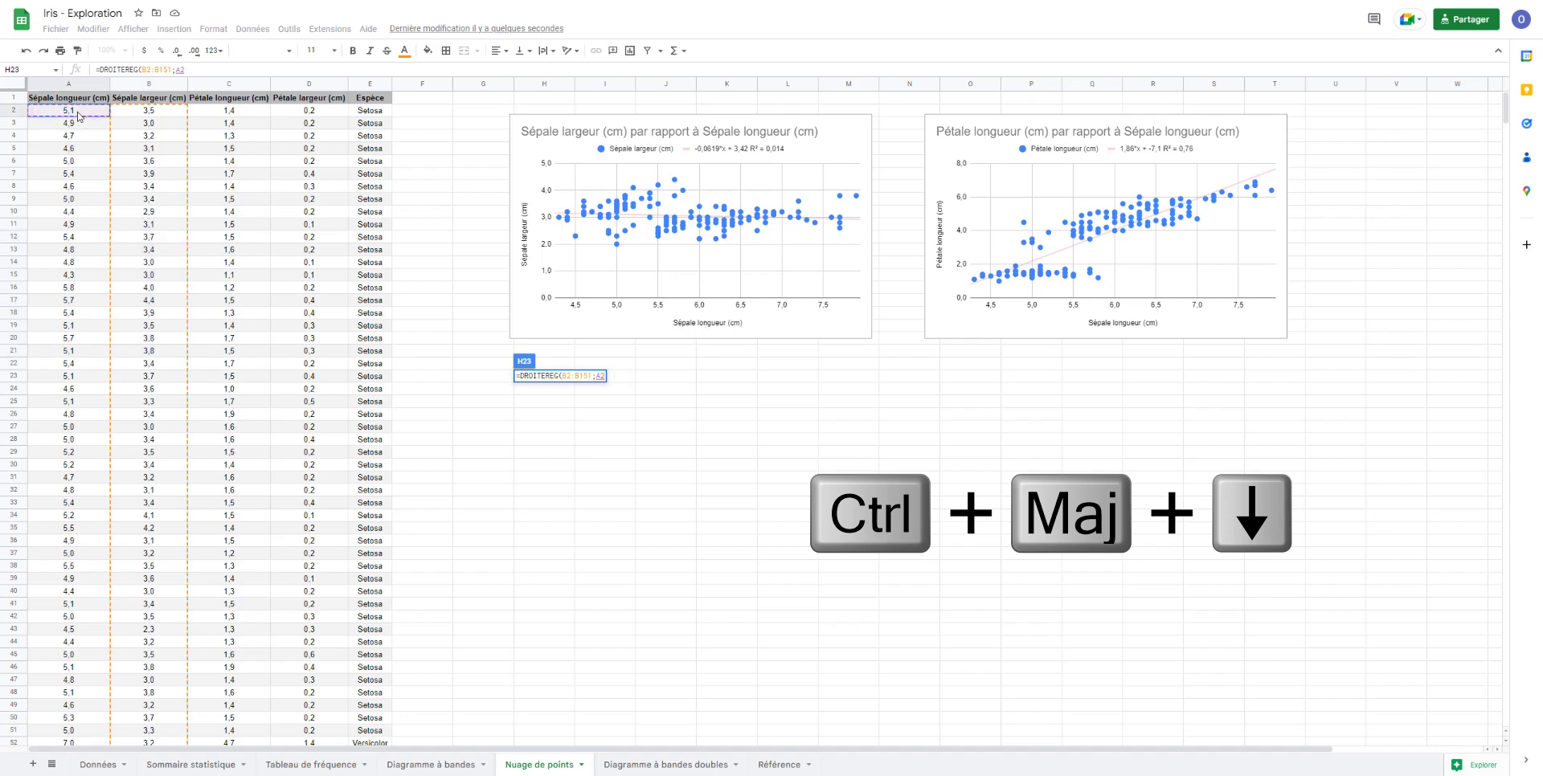
pyautogui.hotkey('ctrl', 'shift', 'Down')
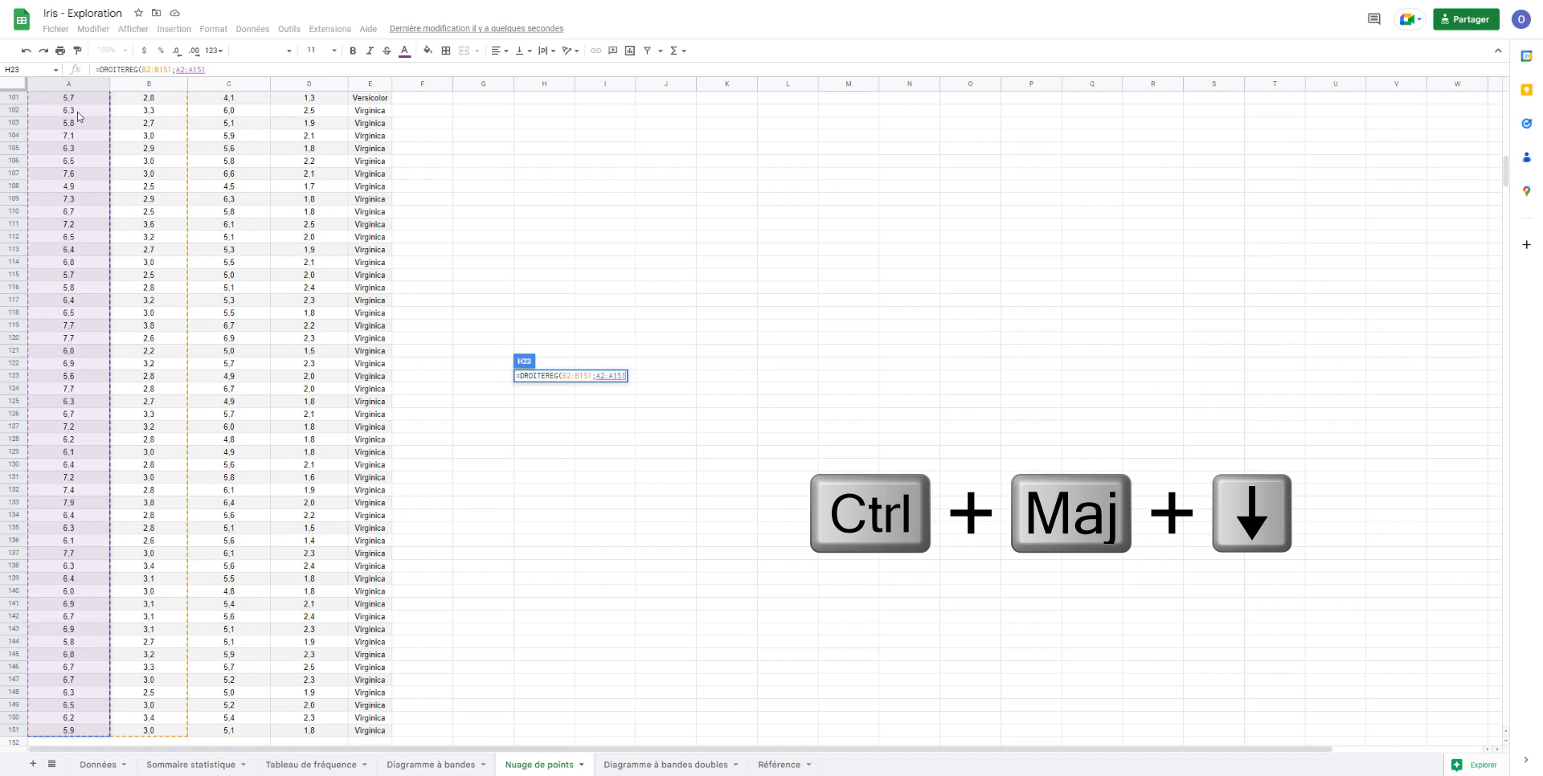
pyautogui.press('Return')
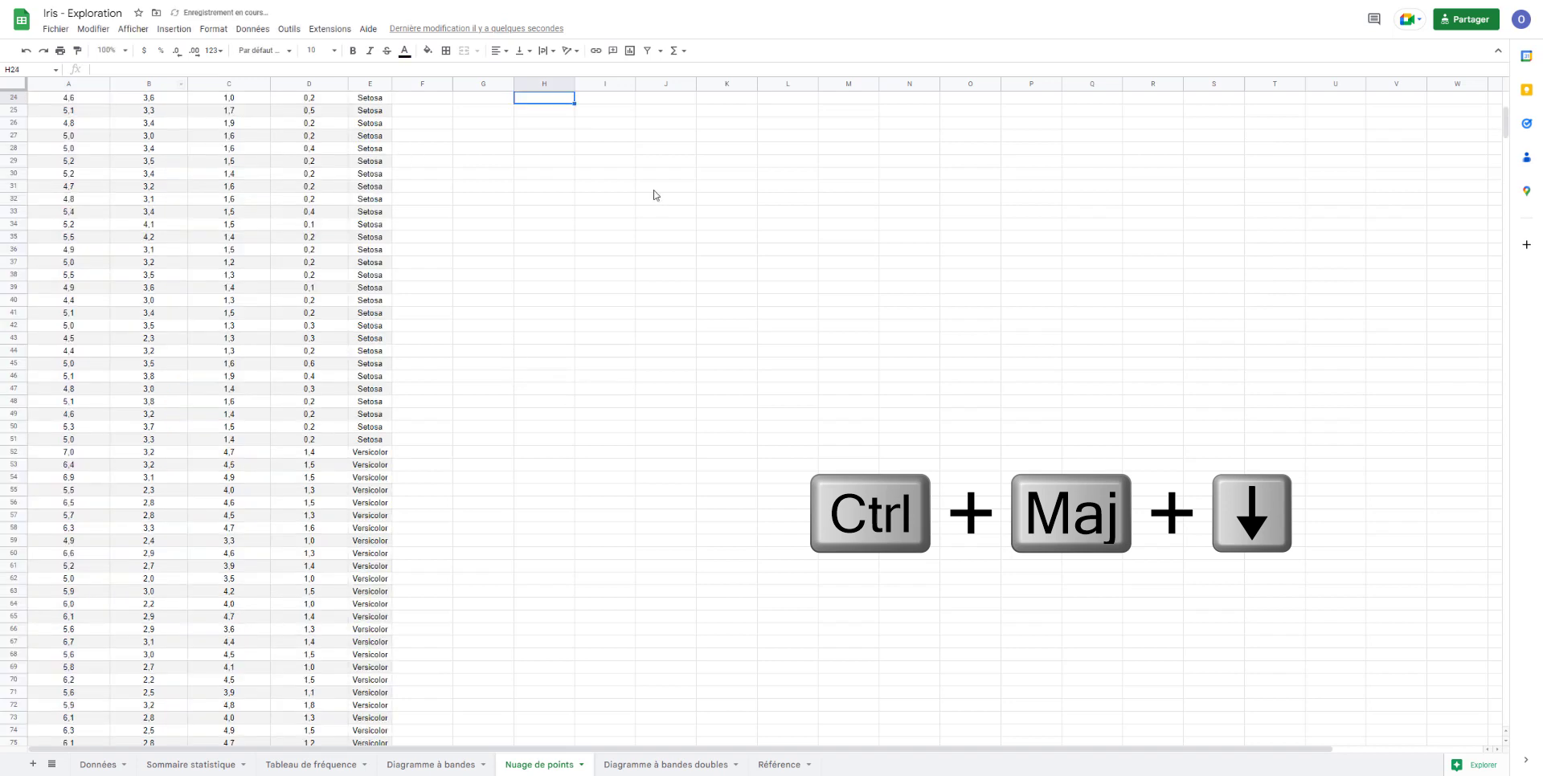
# - Label the two regression results with the headings "Pente" in H22 and "Valeur Initiale" in I22
pyautogui.click(540, 327)
pyautogui.write('Pente')
pyautogui.press('Tab')
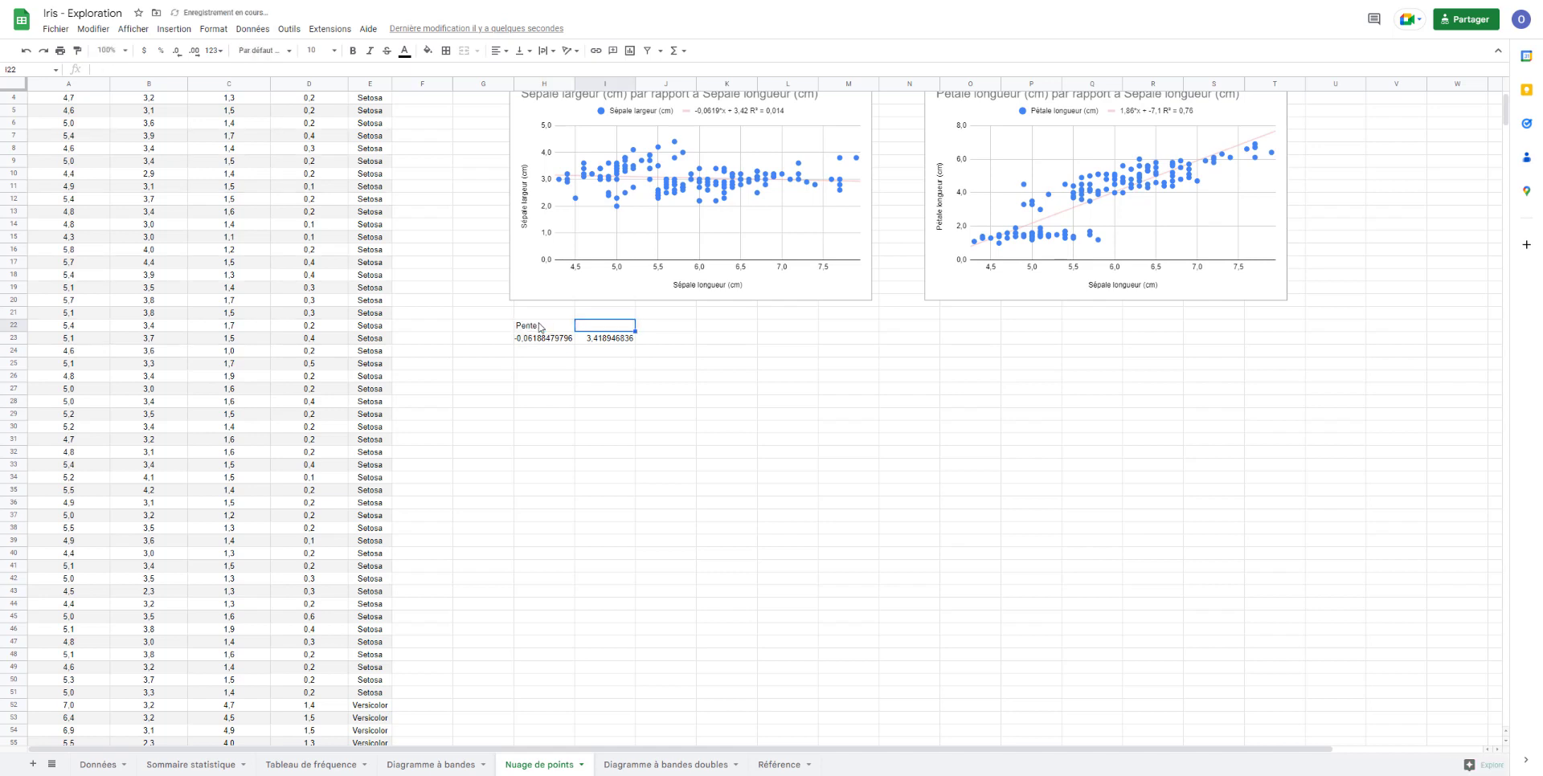
pyautogui.write('Valeur Initiale')
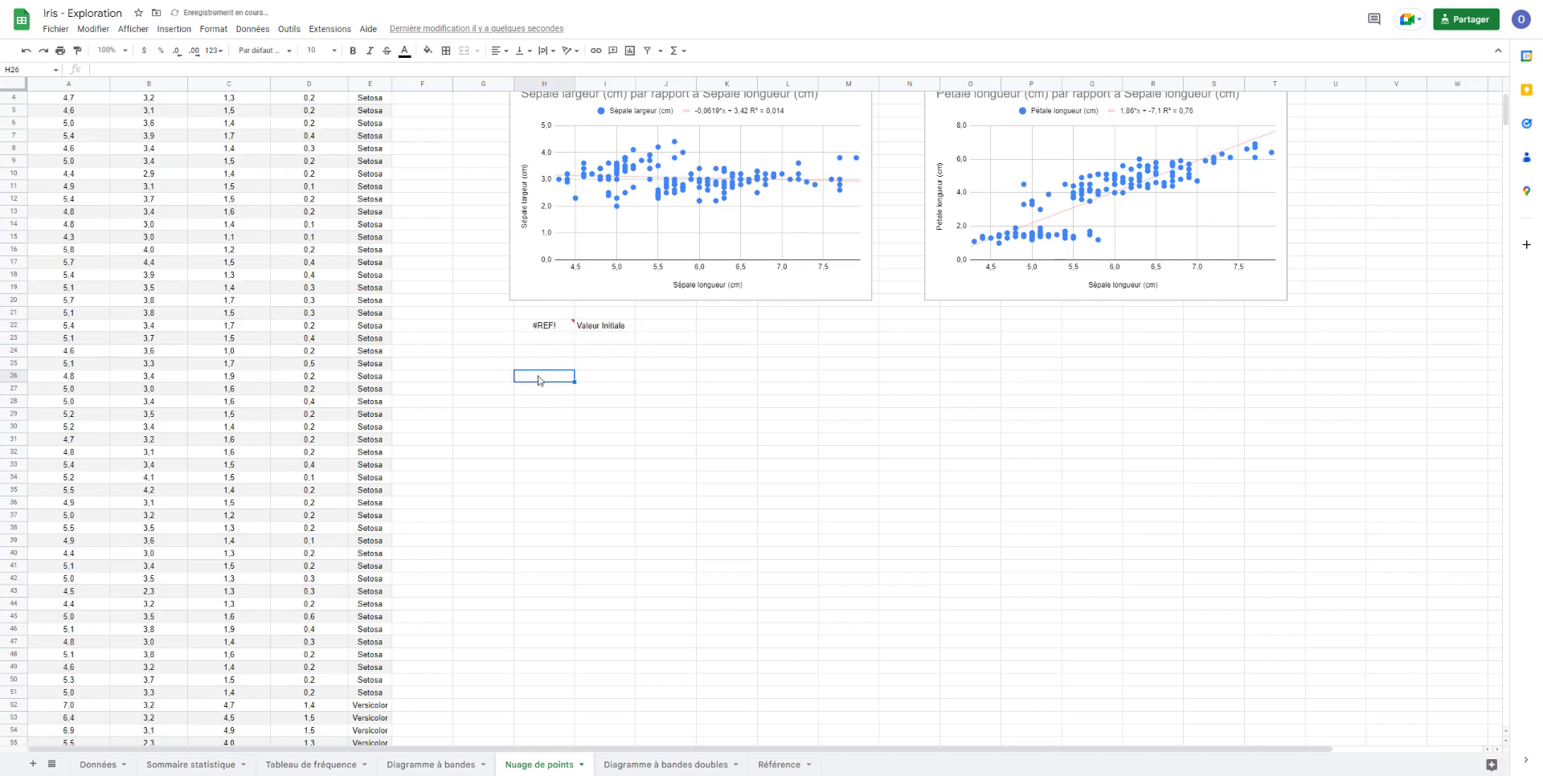
# - Undo the last cell change and copy the headings "Taux de variation" and "Valeur Initiale" from H22:I22 to O23:P23
pyautogui.hotkey('ctrl', 'z')
pyautogui.click(545, 382)
pyautogui.moveTo(540, 326); pyautogui.dragTo(604, 325)
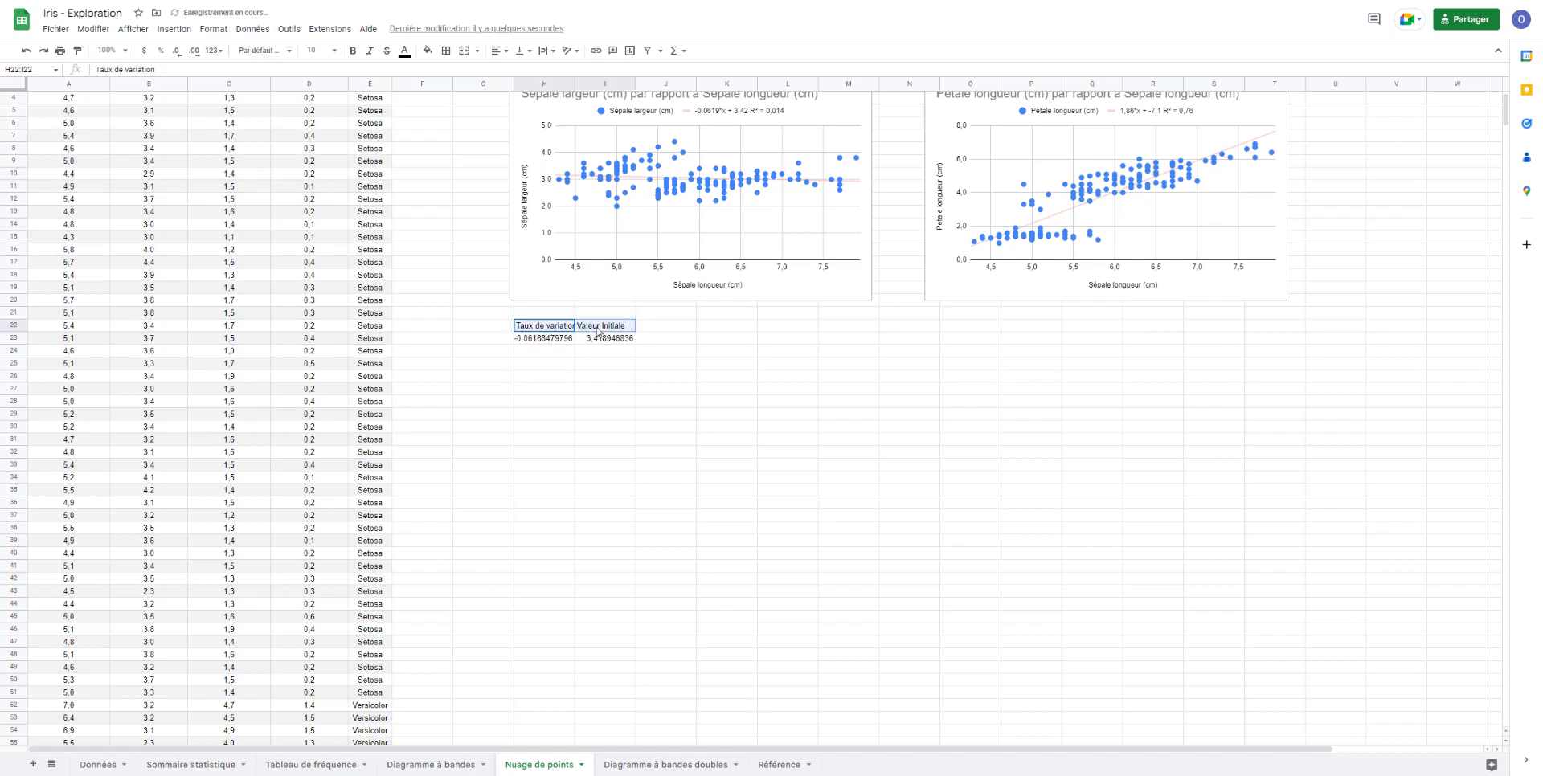
pyautogui.hotkey('ctrl', 'c')
pyautogui.click(953, 341)
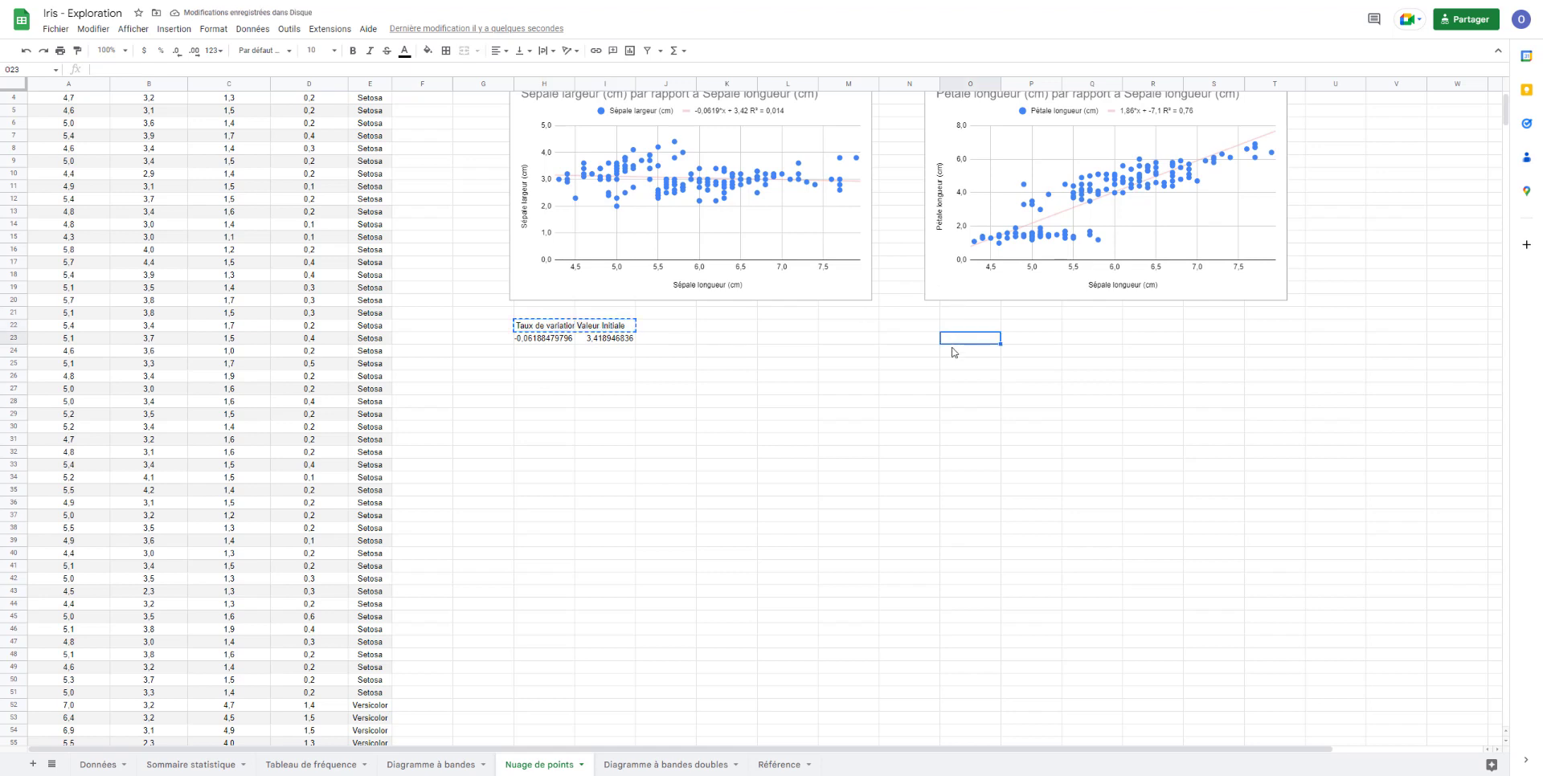
pyautogui.hotkey('ctrl', 'v')
# - Begin a DROITEREG formula in O24 with the petal lengths in C2:C151 as the known y data
pyautogui.scroll(1, 957, 369)
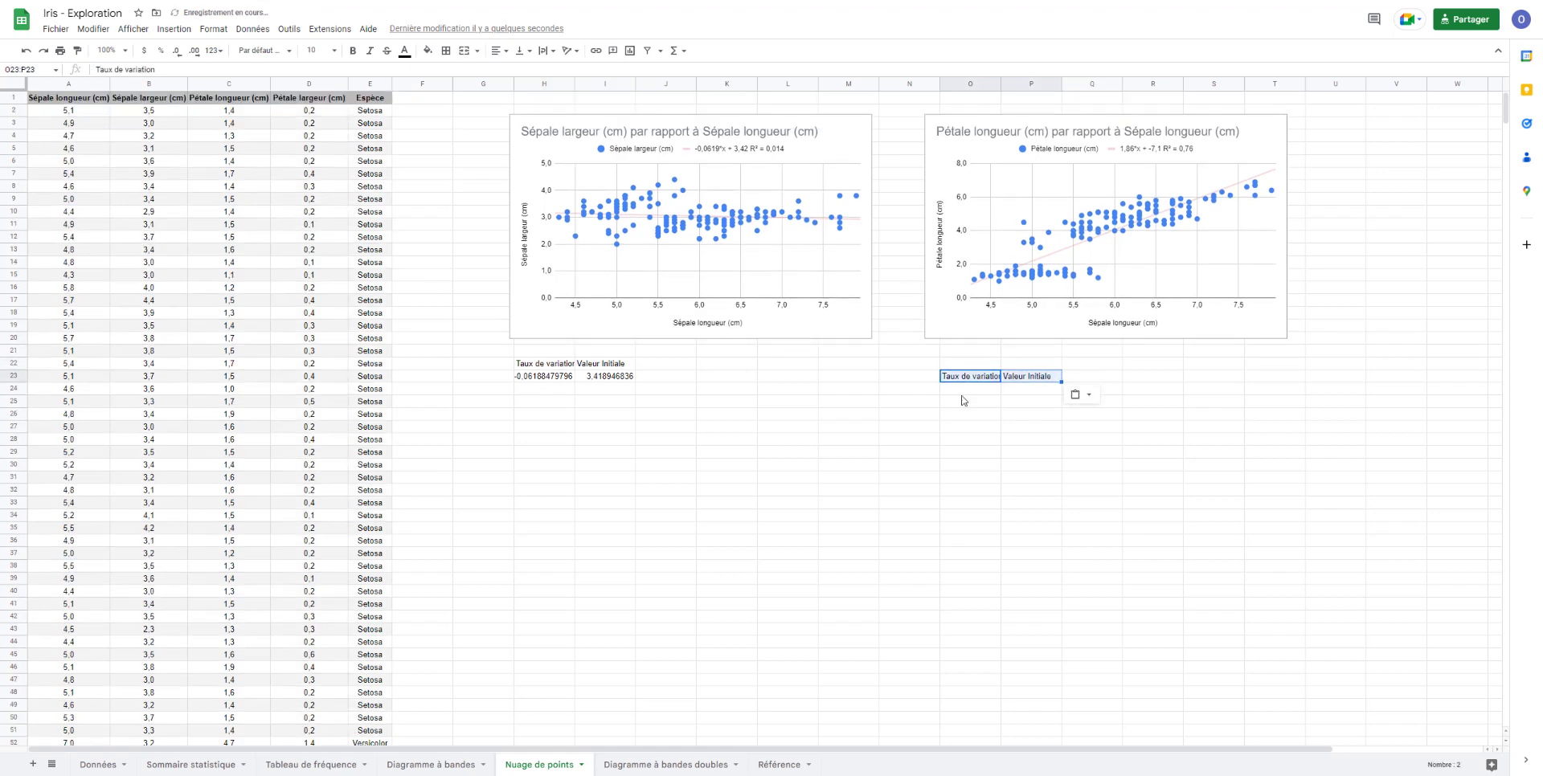
pyautogui.click(964, 389)
pyautogui.write('=d')
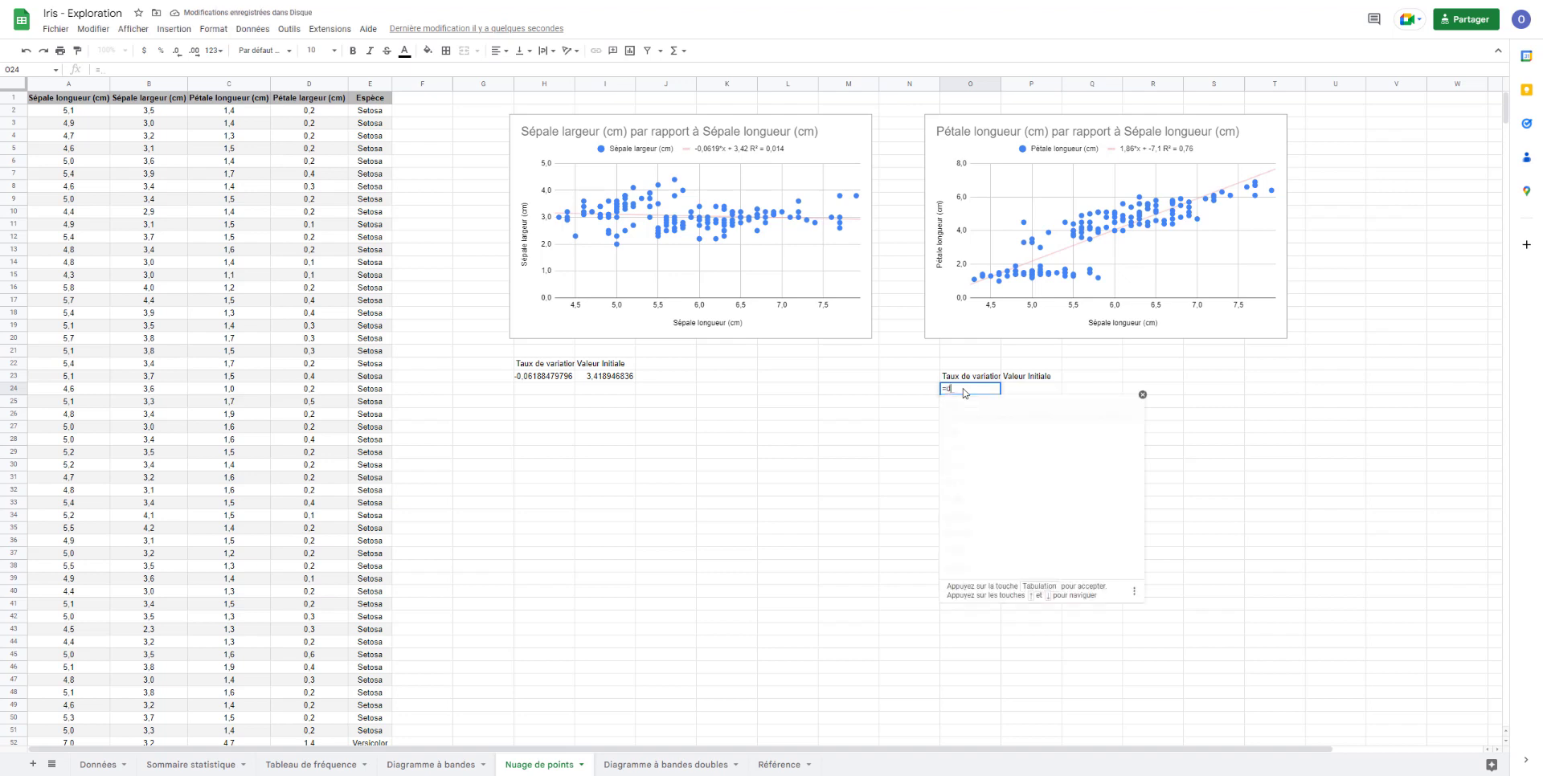
pyautogui.write('roite')
pyautogui.click(1005, 438)
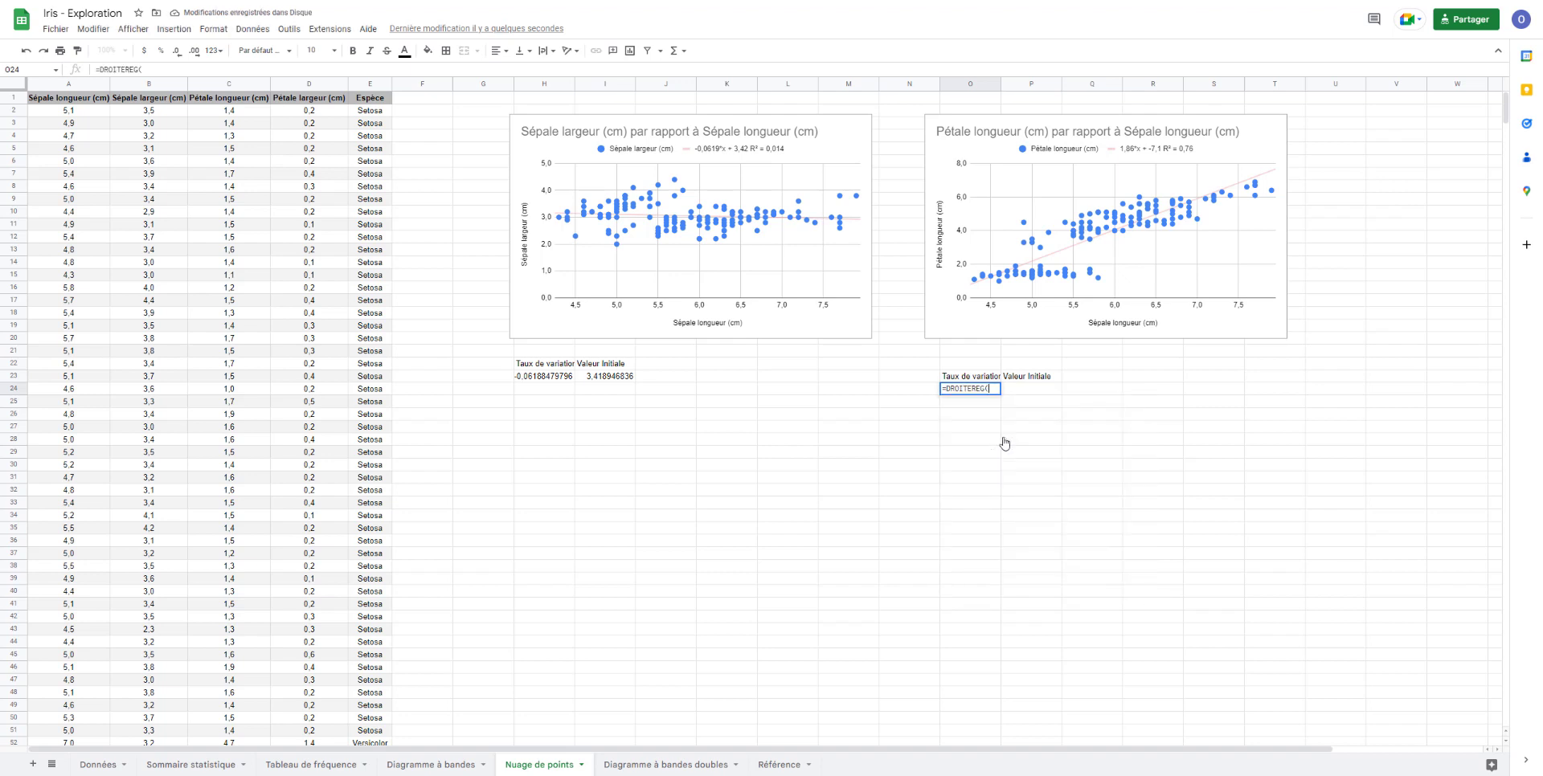
pyautogui.hotkey('ctrl', 'shift', 'Down')
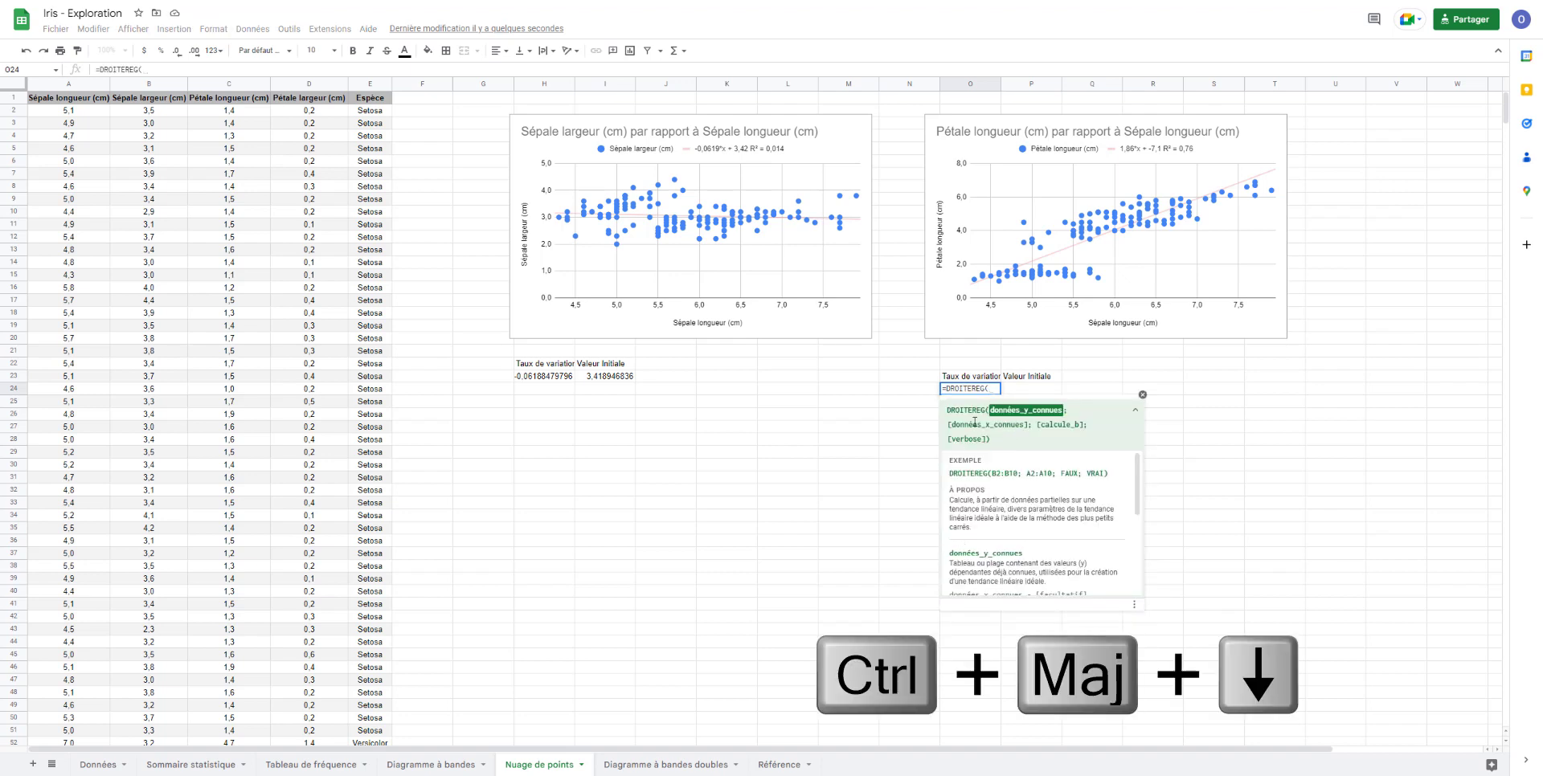
pyautogui.click(231, 111)
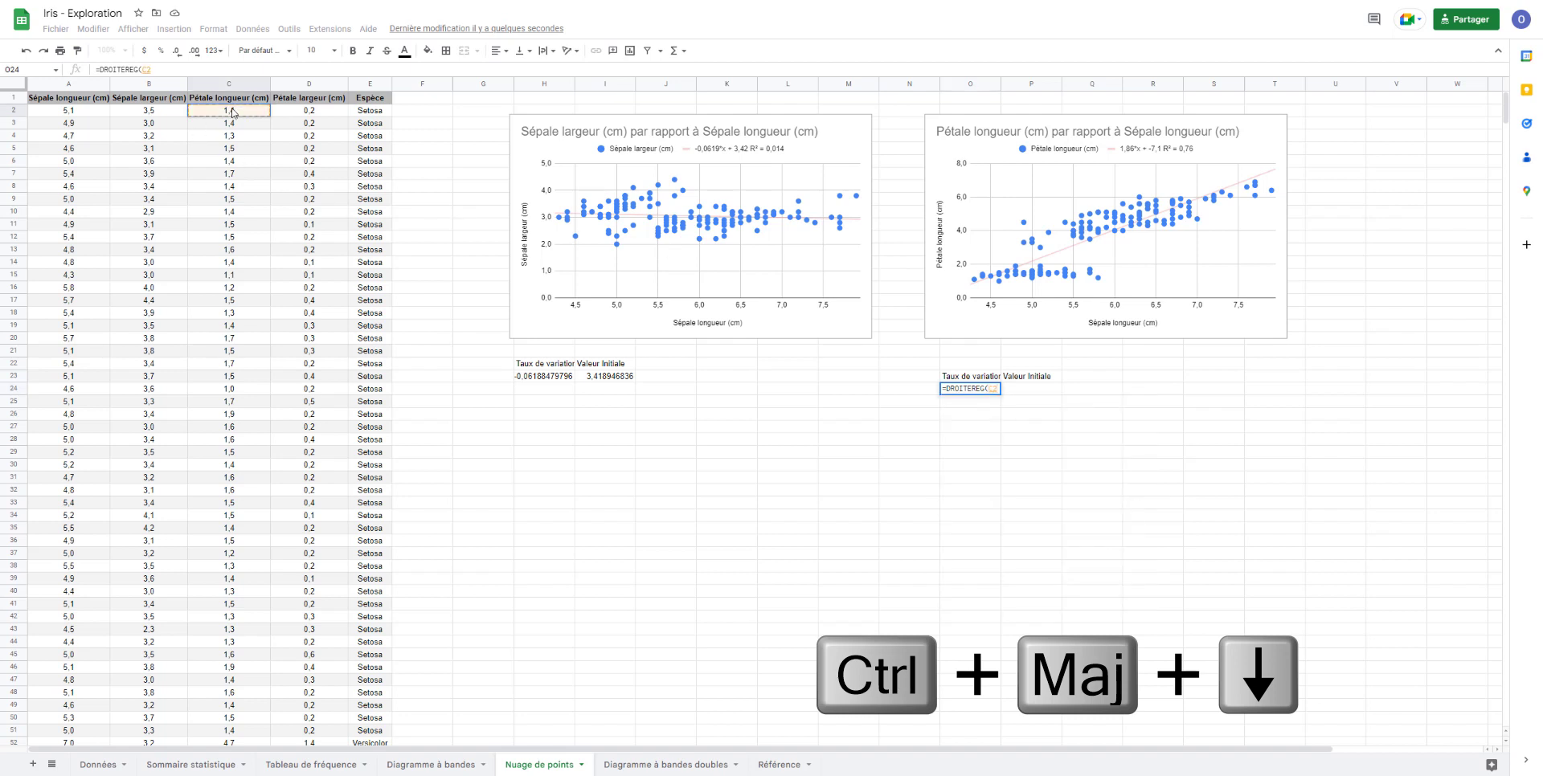
pyautogui.hotkey('ctrl', 'shift', 'Down')
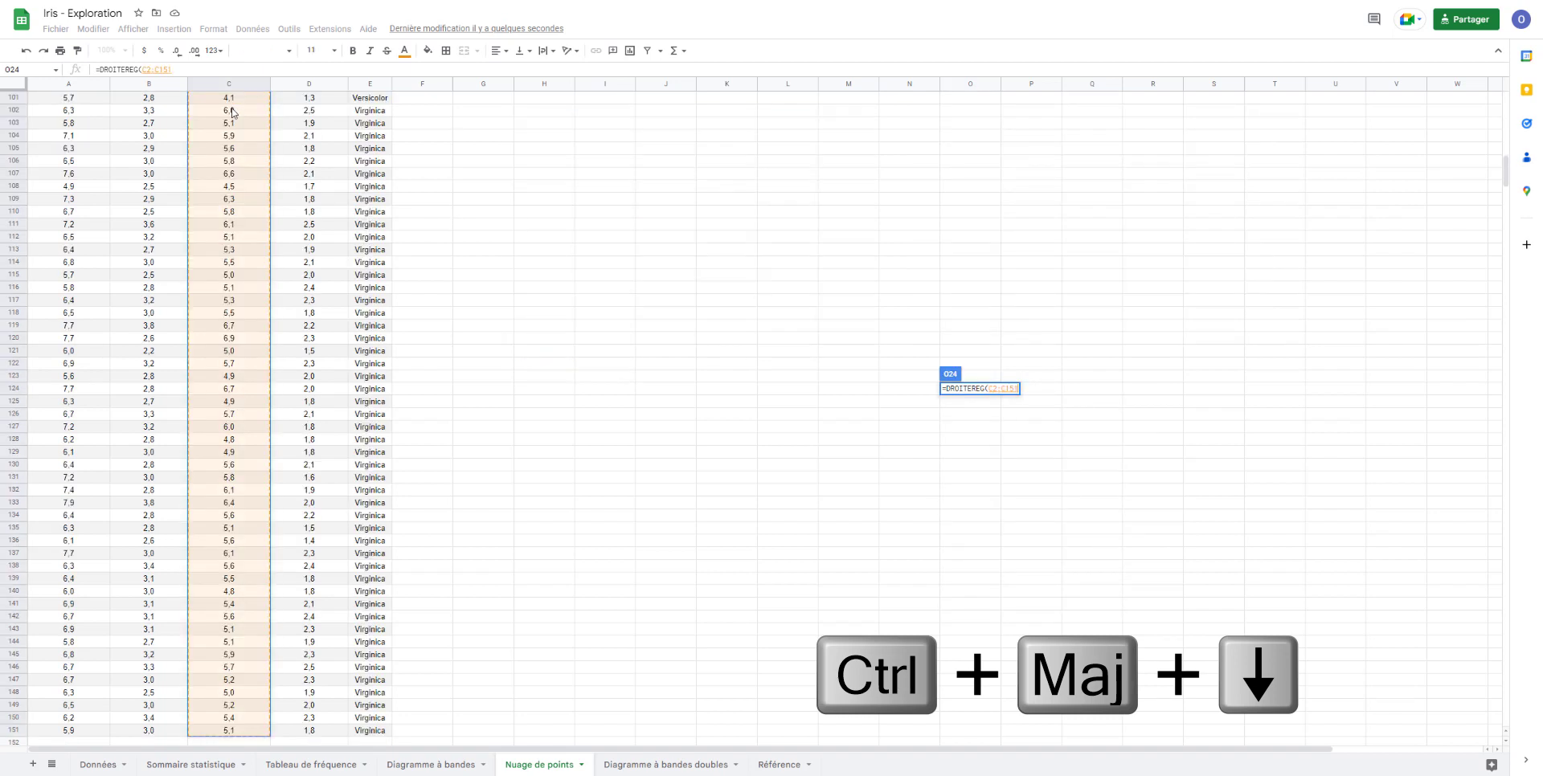
pyautogui.write(';')
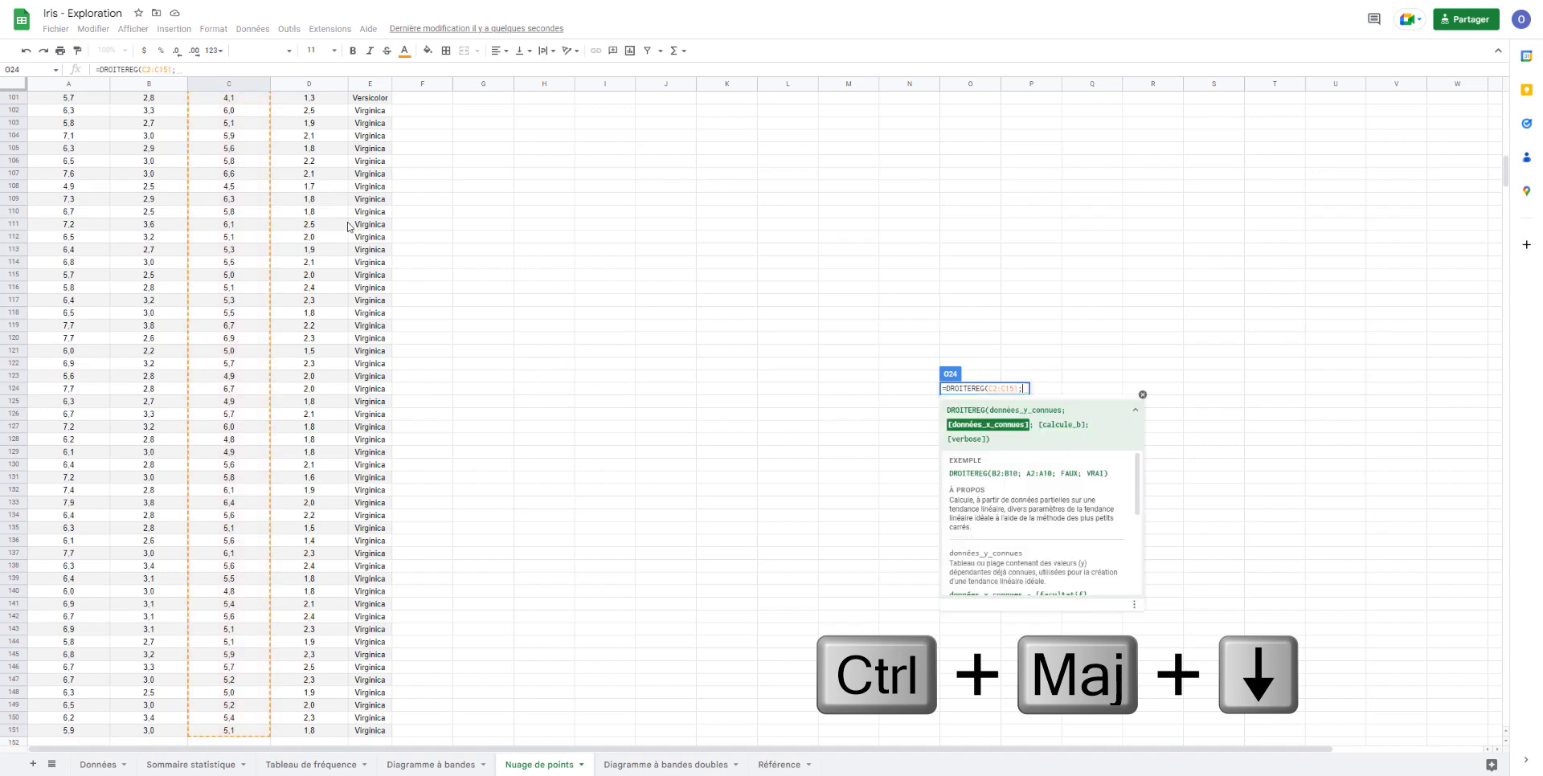
# - Complete the DROITEREG formula in O24 with the sepal lengths in A2:A151 as the known x data
pyautogui.scroll(4, 349, 227)
pyautogui.scroll(14, 348, 228)
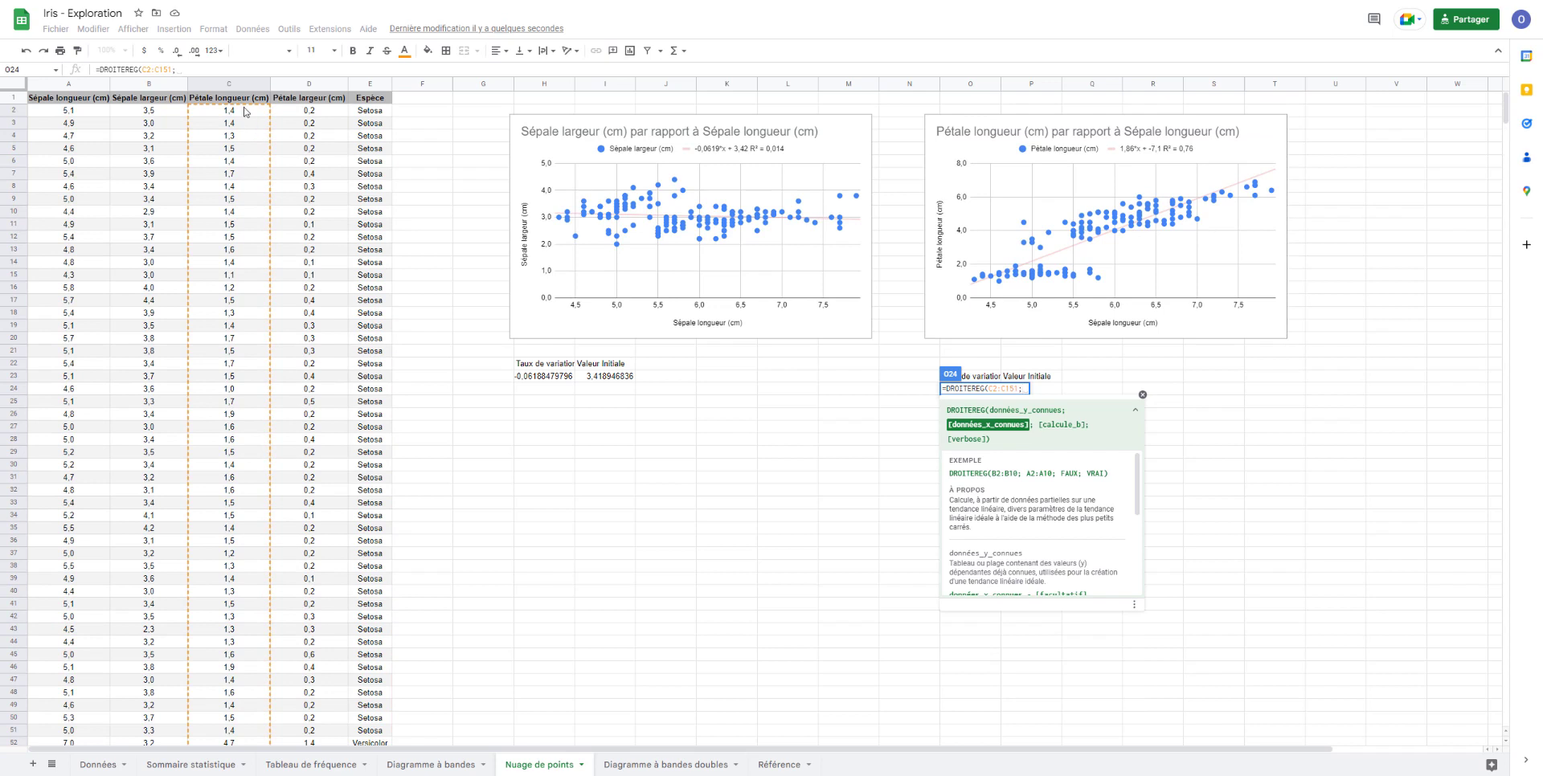
pyautogui.click(50, 116)
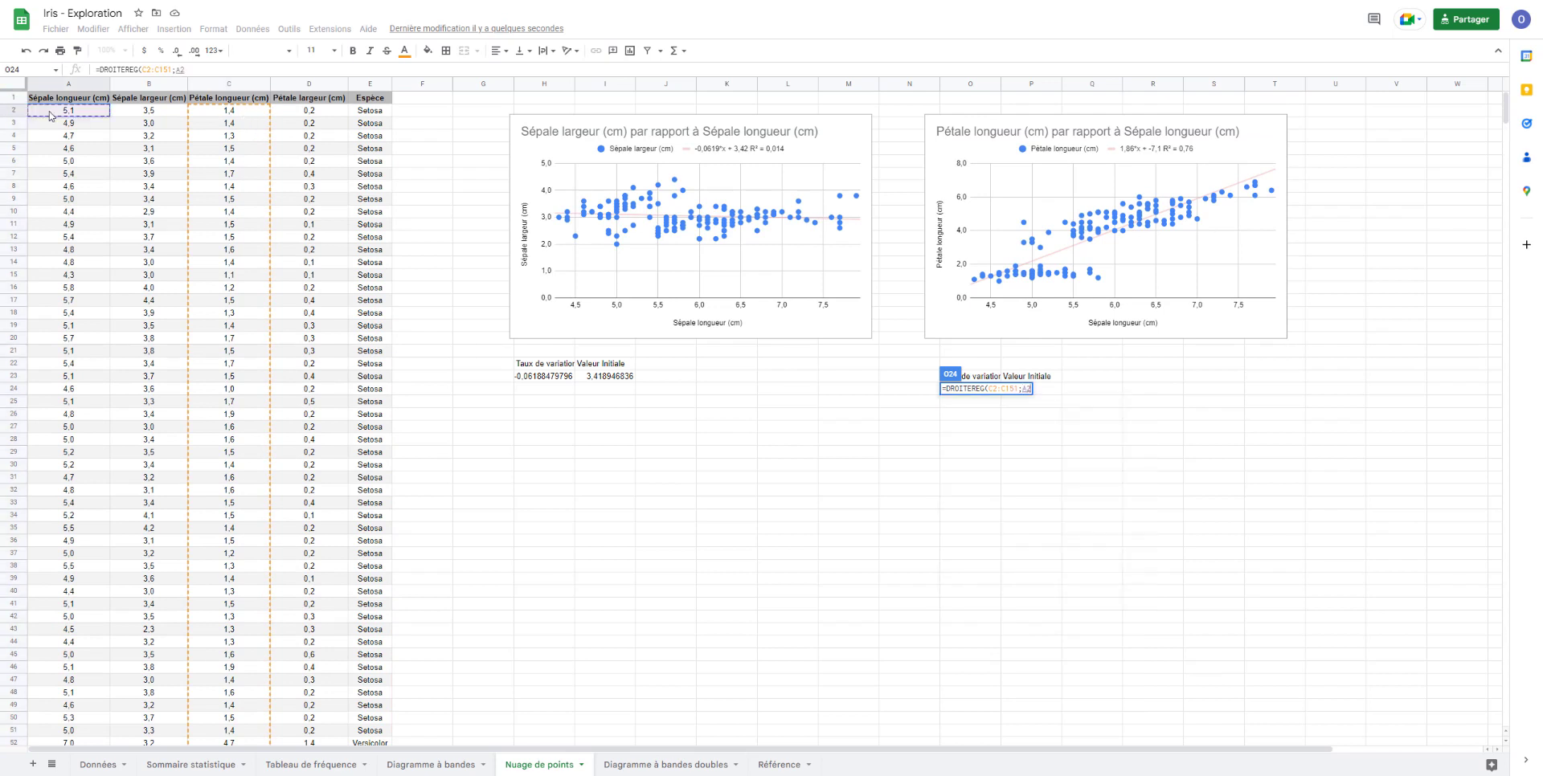
pyautogui.hotkey('ctrl', 'shift', 'Down')
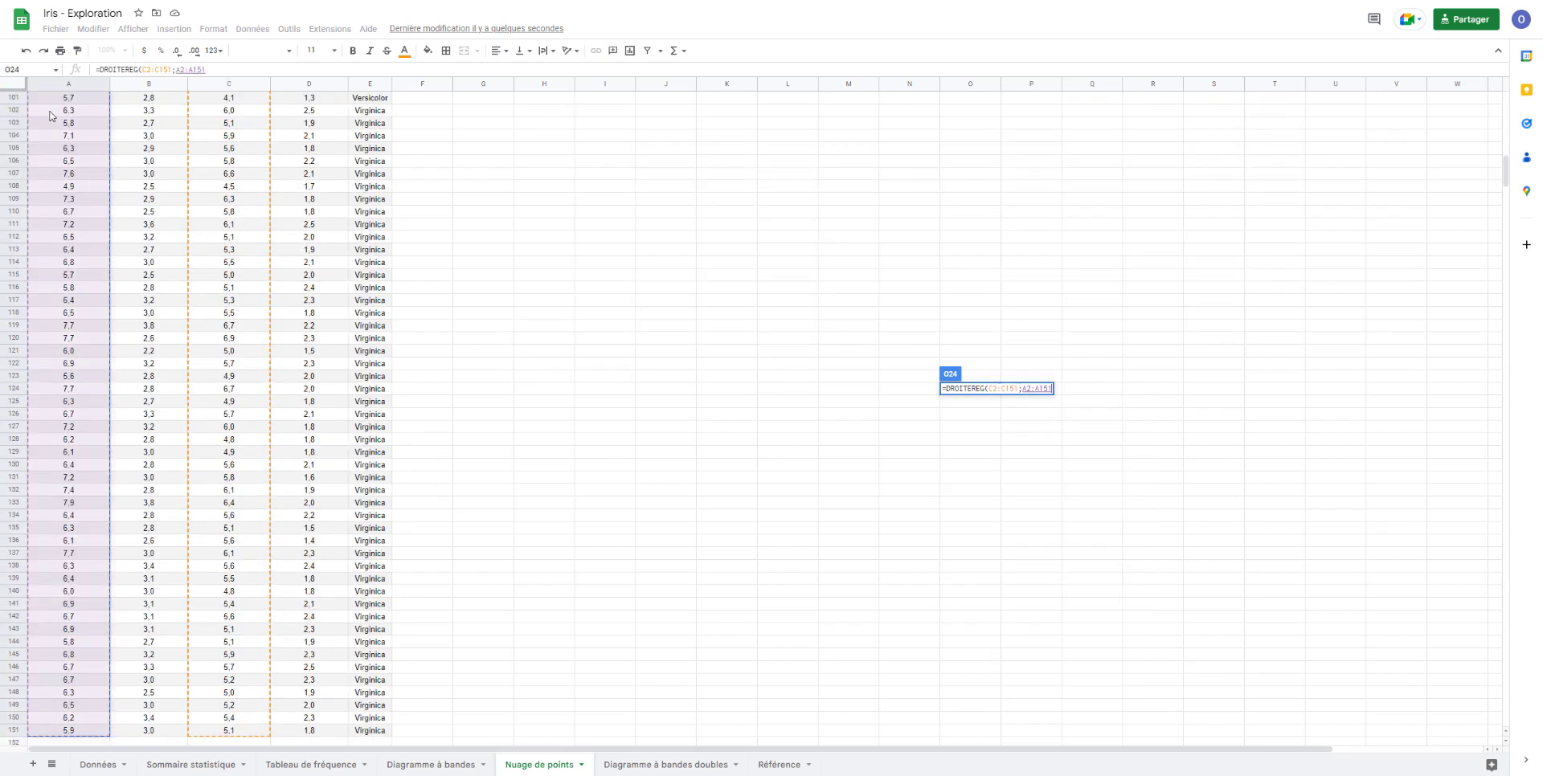
pyautogui.press('Return')
pyautogui.scroll(4, 666, 225)
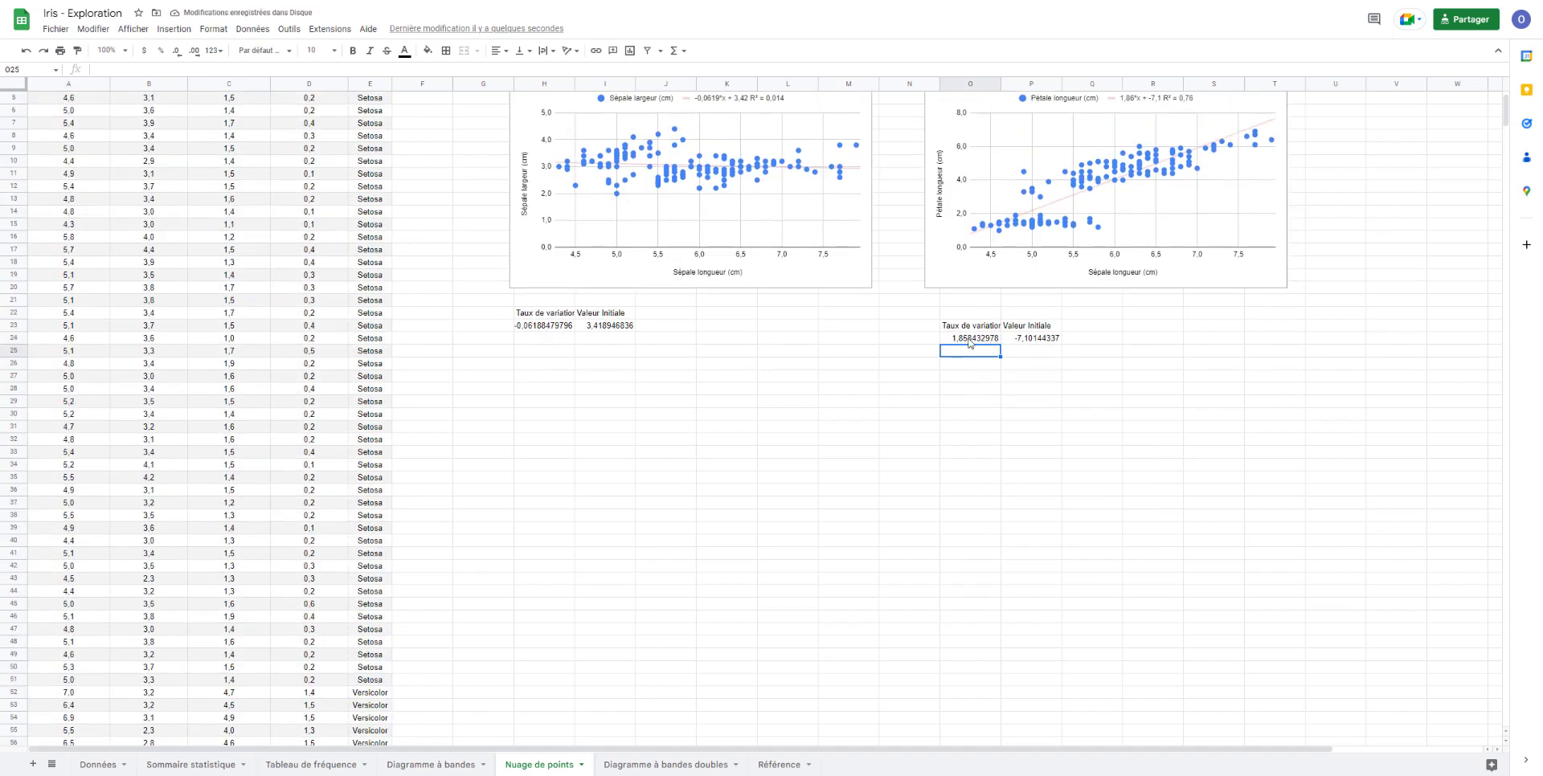
pyautogui.scroll(2, 979, 349)
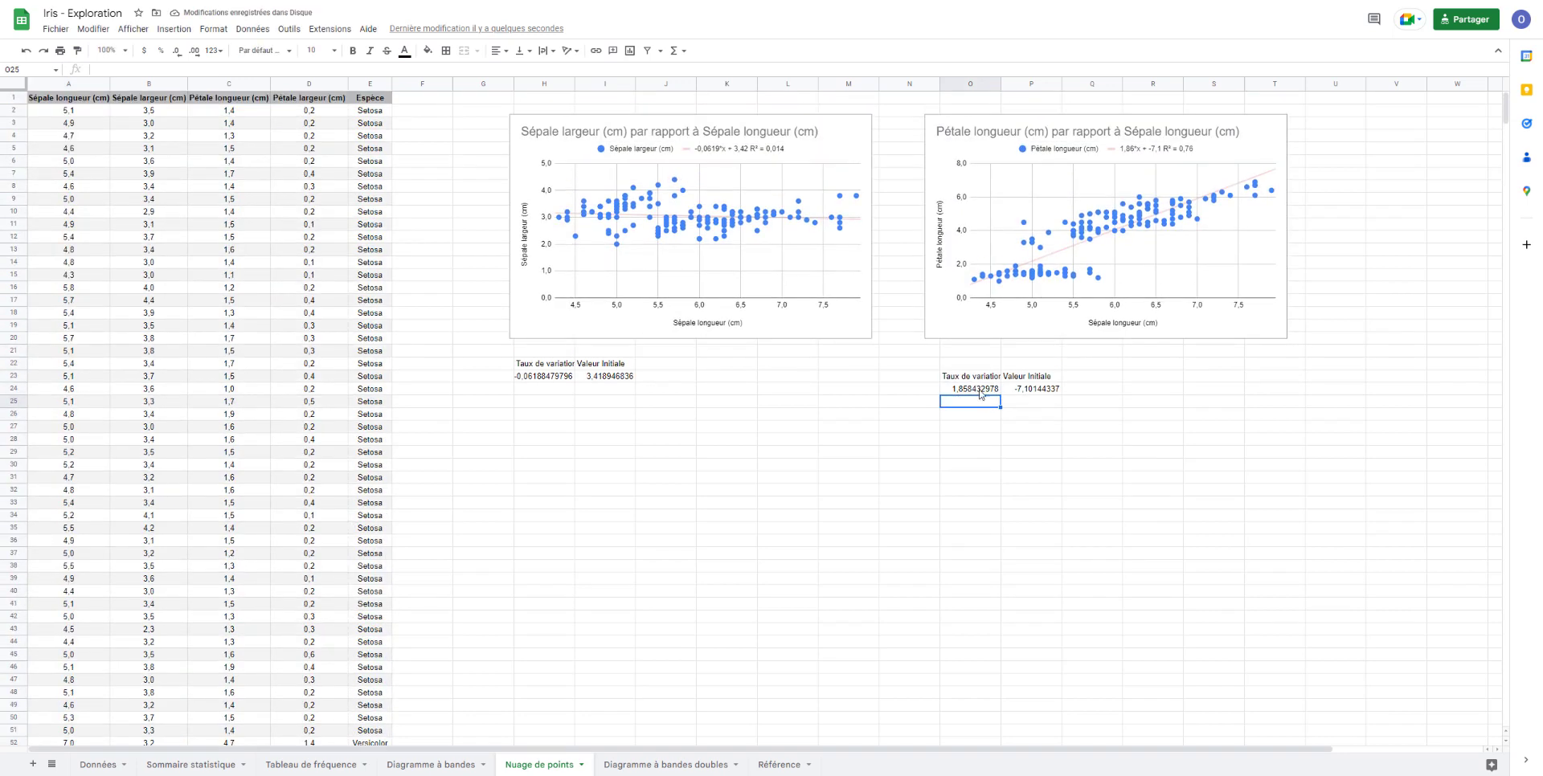
pyautogui.click(1036, 391)
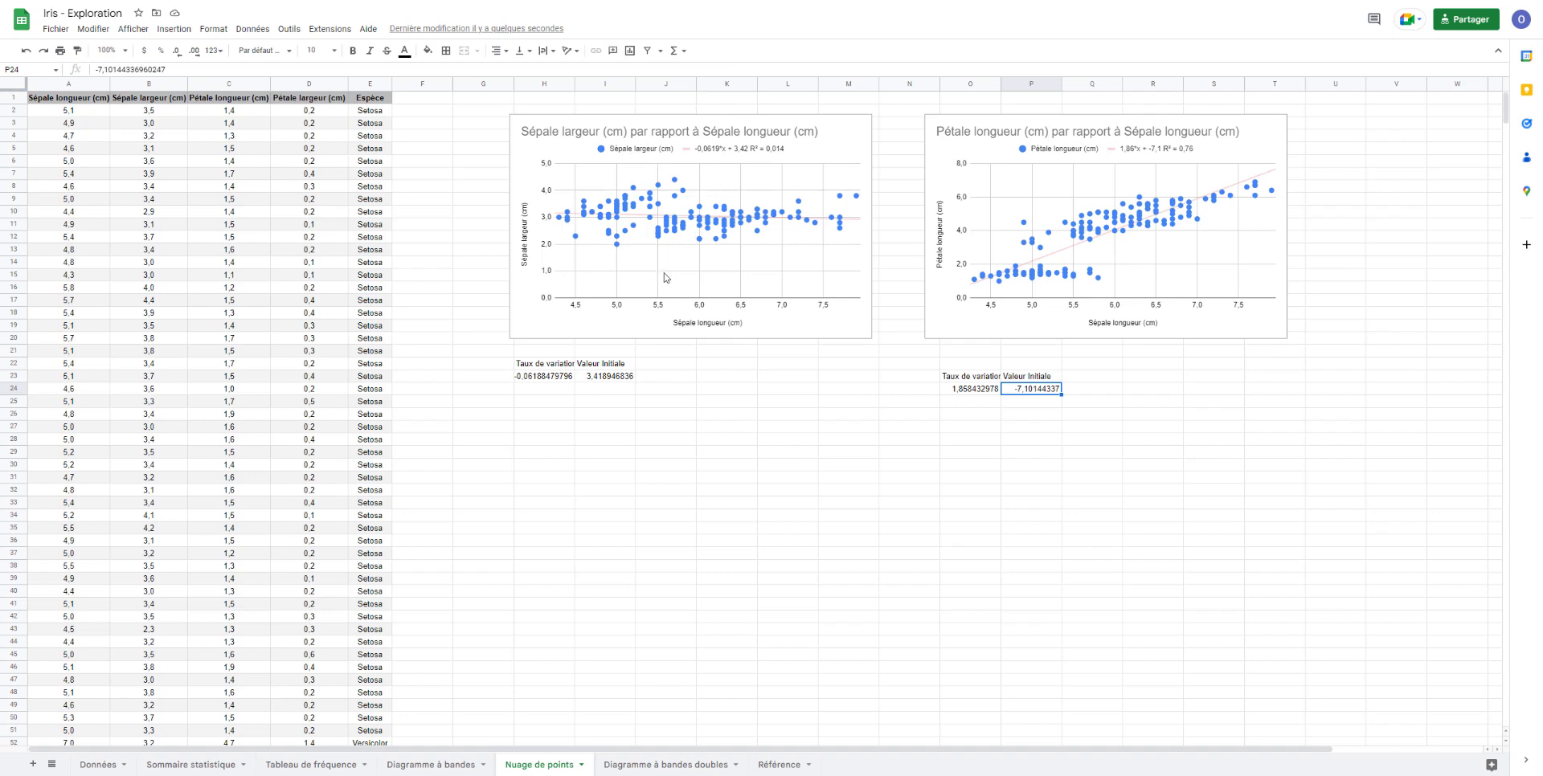
# - Enter the headings "Sépale longueur" in H26 and "Sépale largeur" in I26, with a sepal length of 7,1 in H27
pyautogui.click(527, 414)
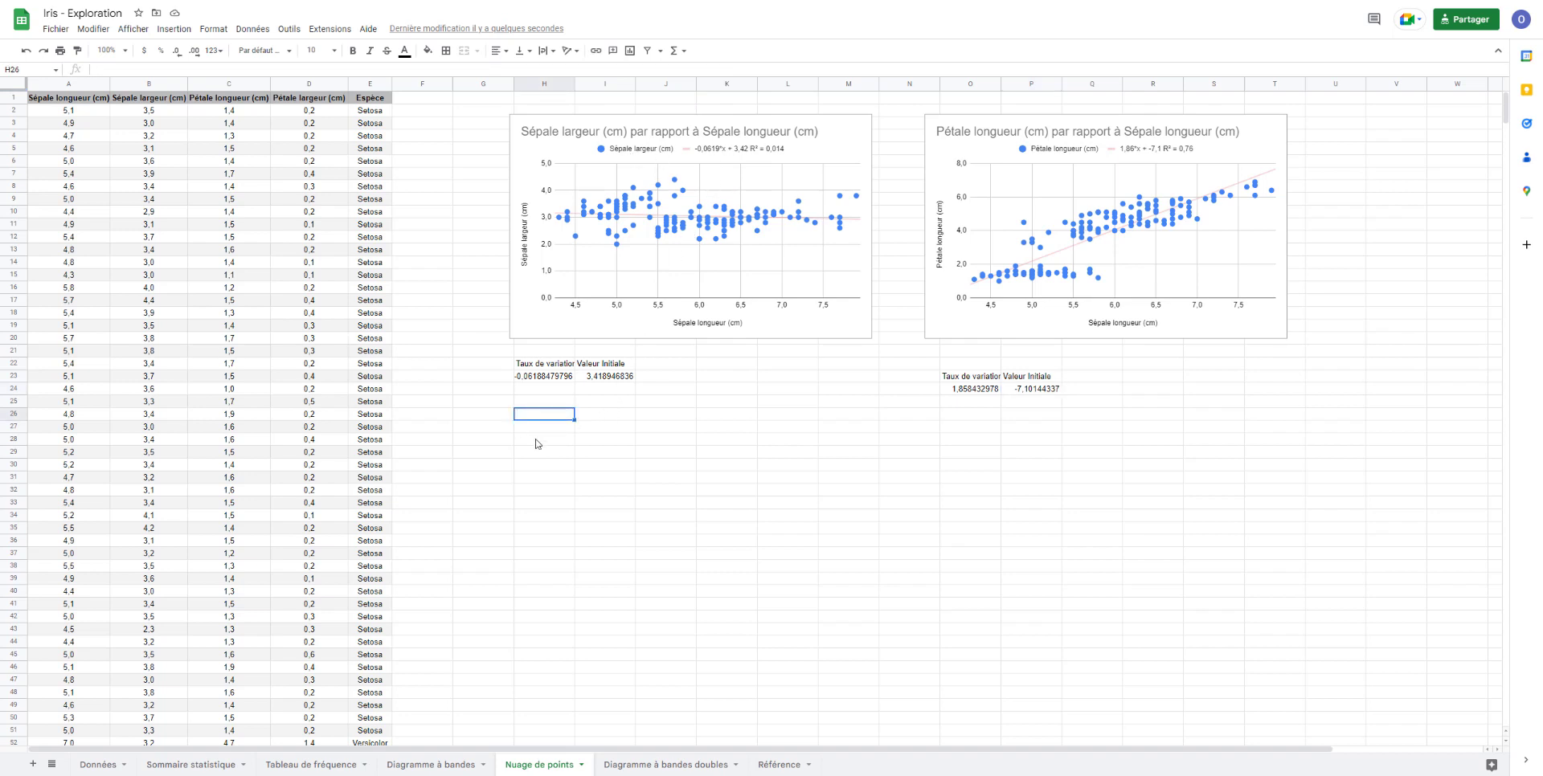
pyautogui.write('Sépale longueur (cm)')
pyautogui.press('Return')
pyautogui.write('7,1')
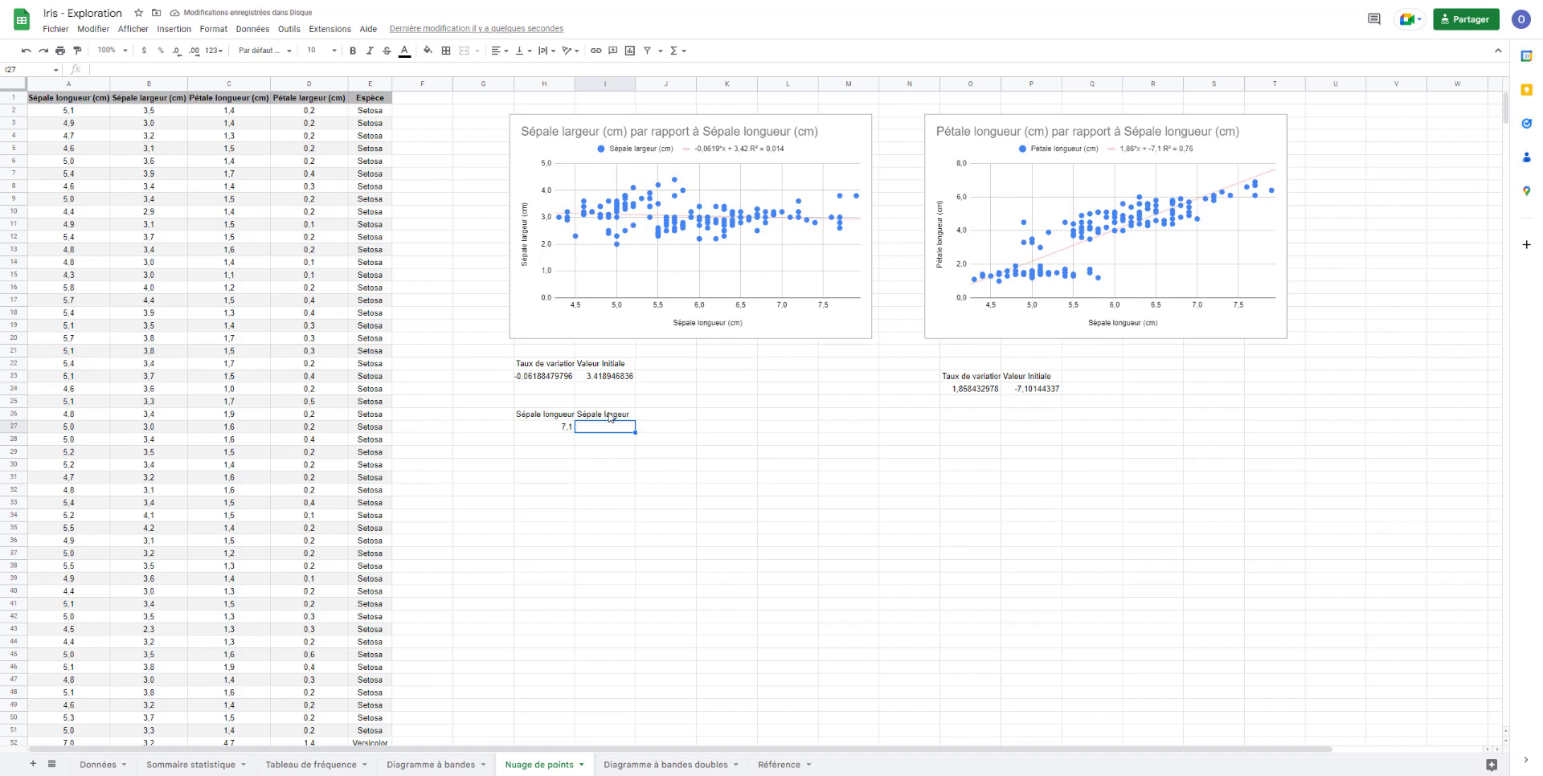
# - Predict the sepal width in I27 with the formula =H23*H27+I23
pyautogui.click(567, 430)
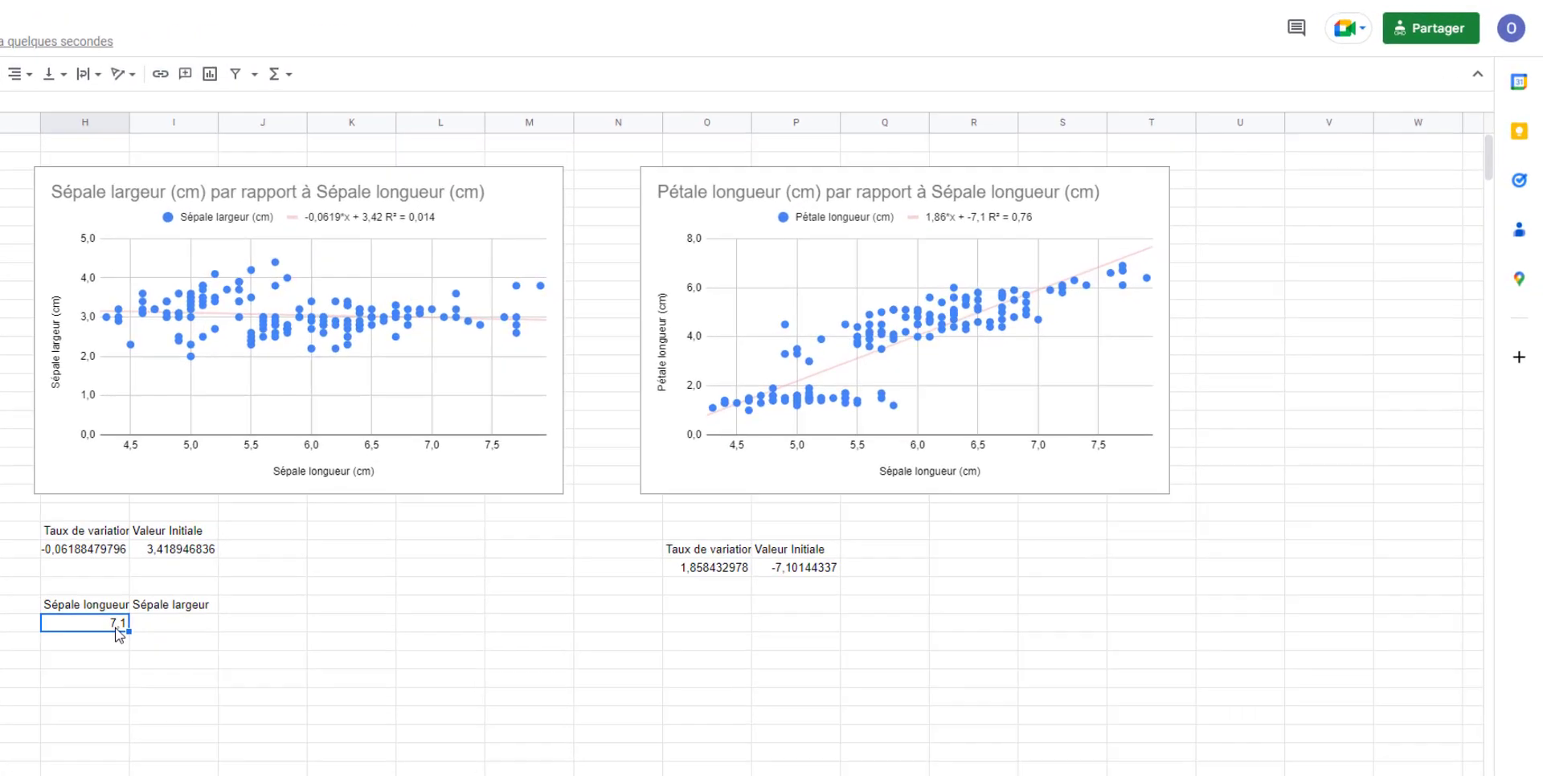
pyautogui.click(149, 630)
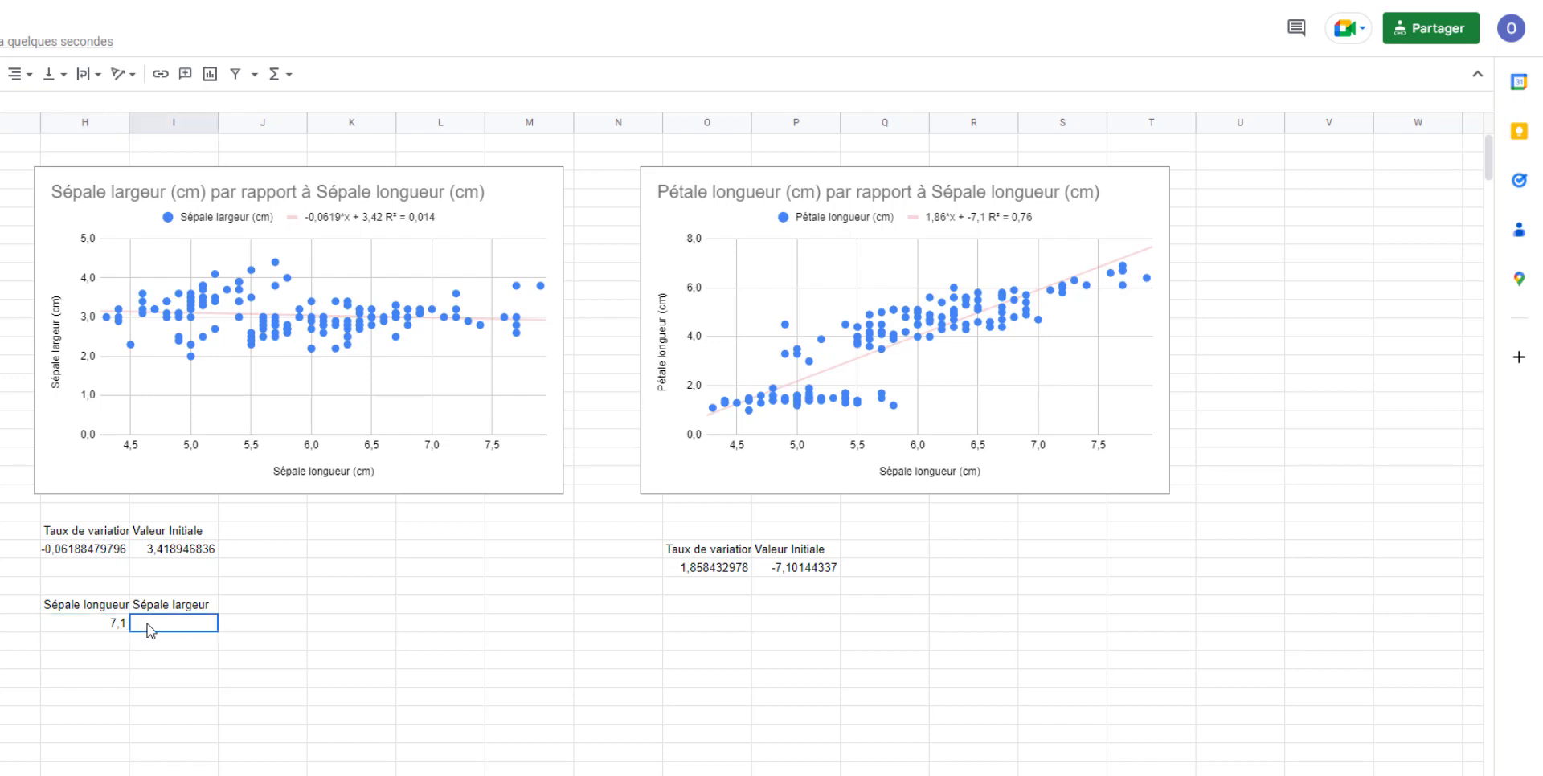
pyautogui.write('=')
pyautogui.click(89, 552)
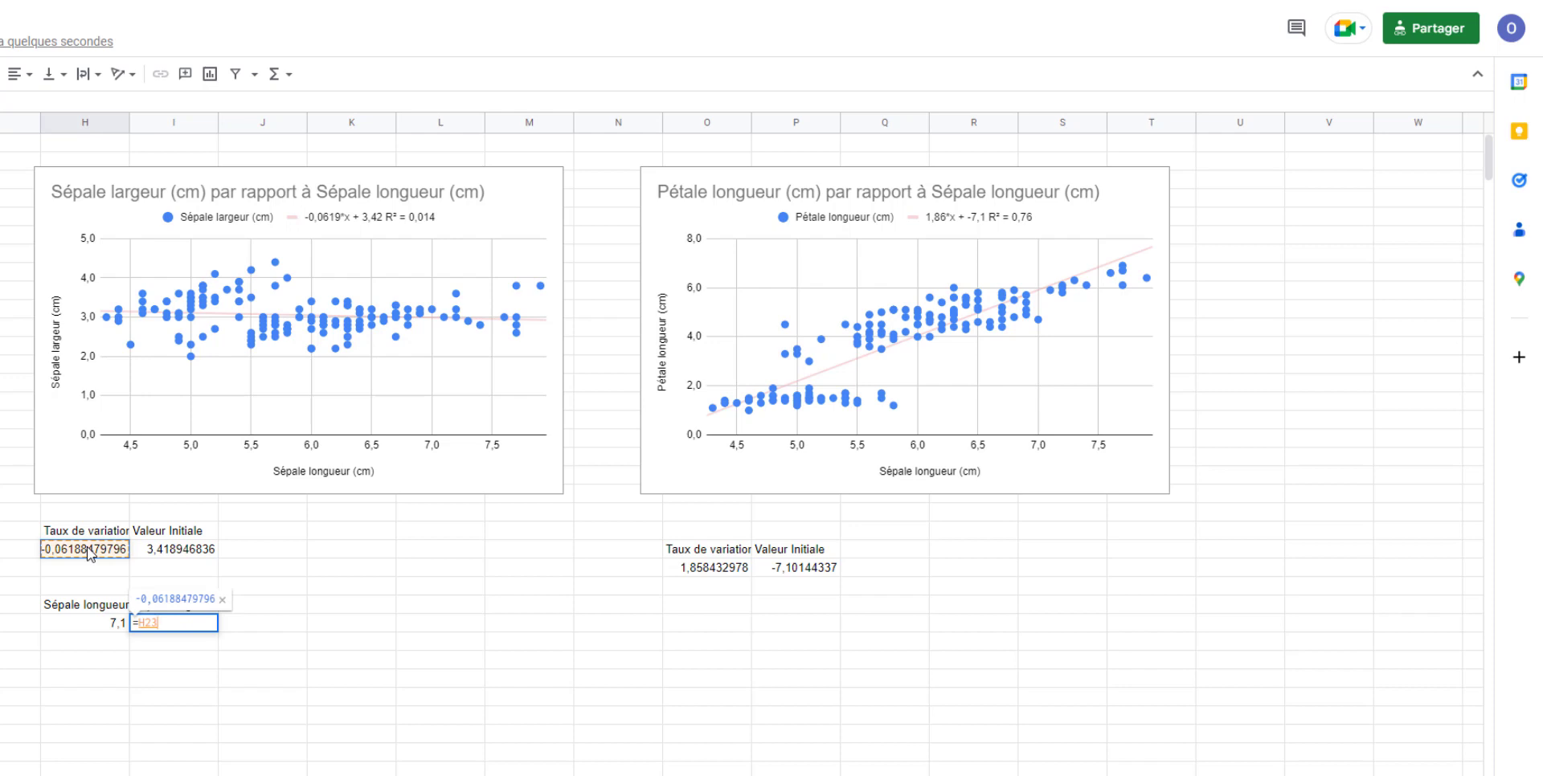
pyautogui.write('*')
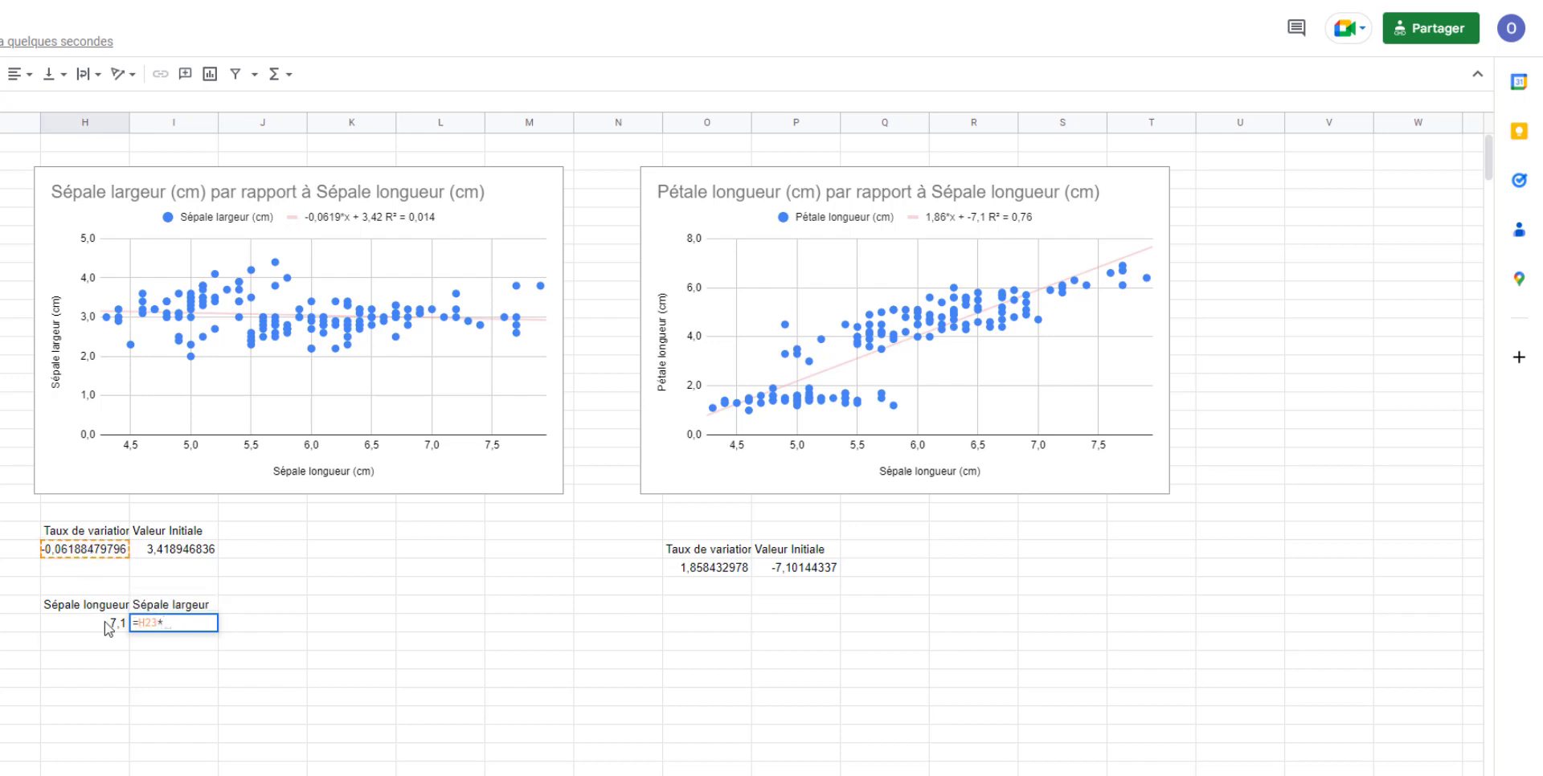
pyautogui.click(110, 627)
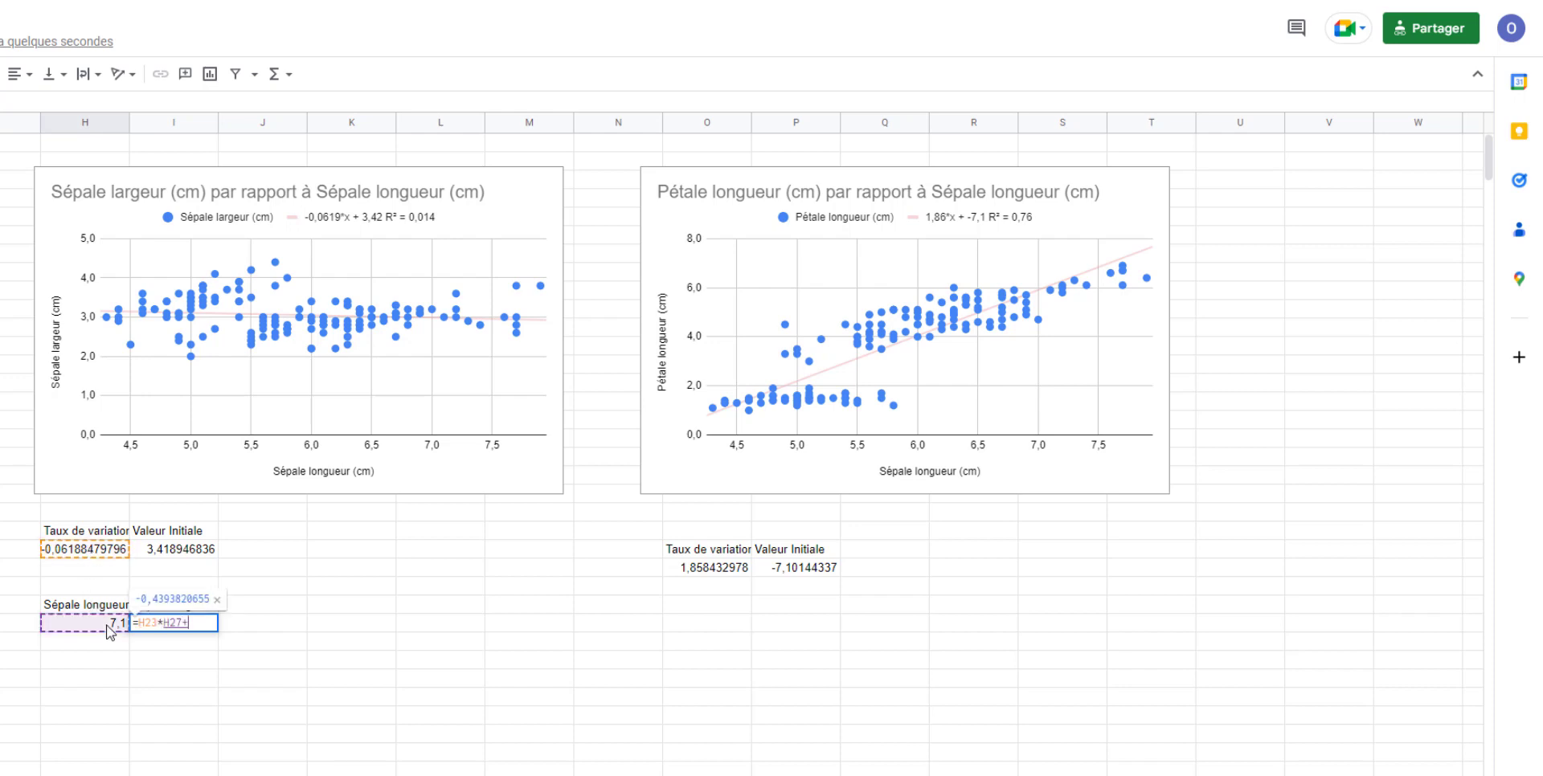
pyautogui.write('+')
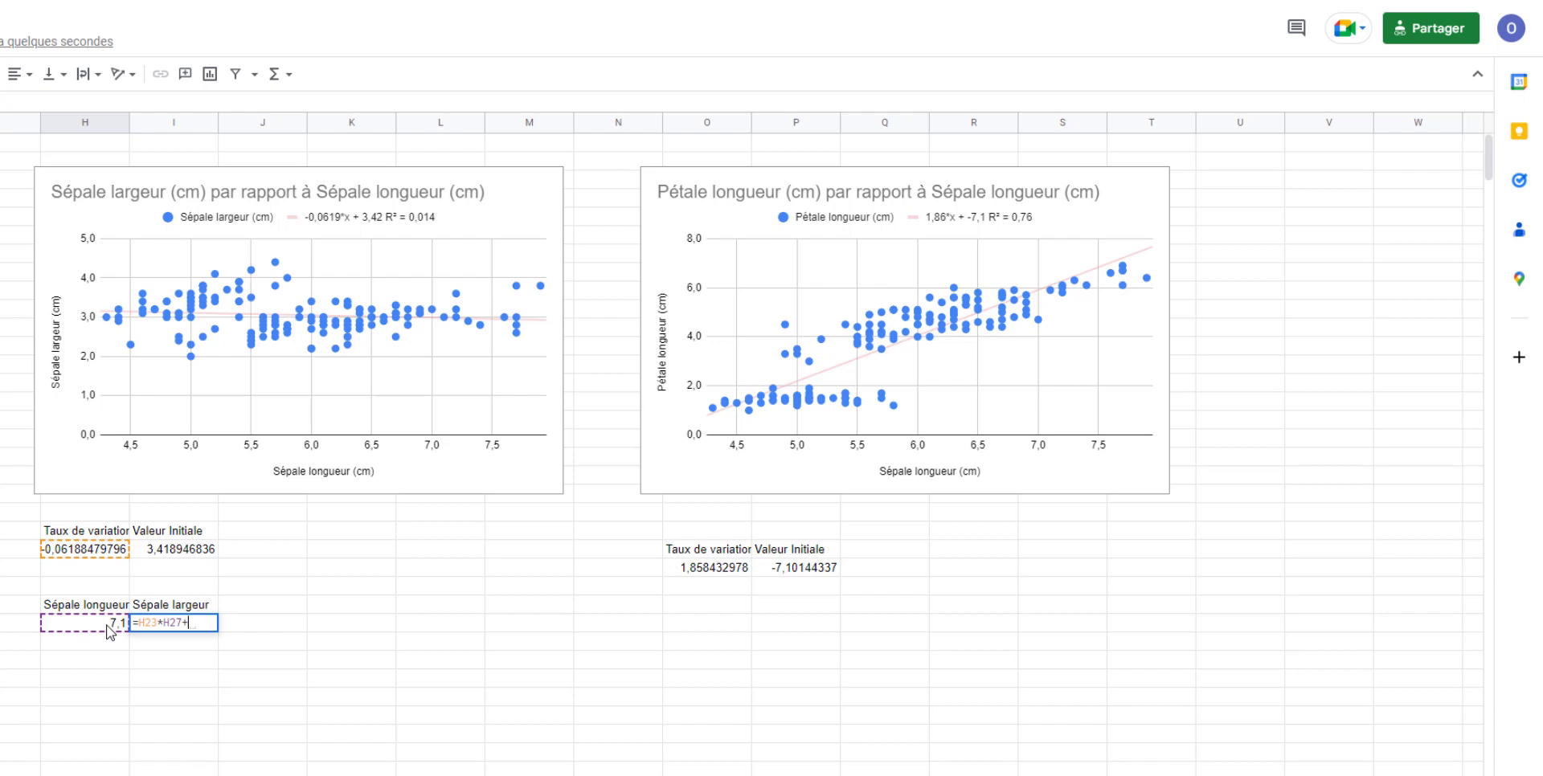
pyautogui.click(182, 550)
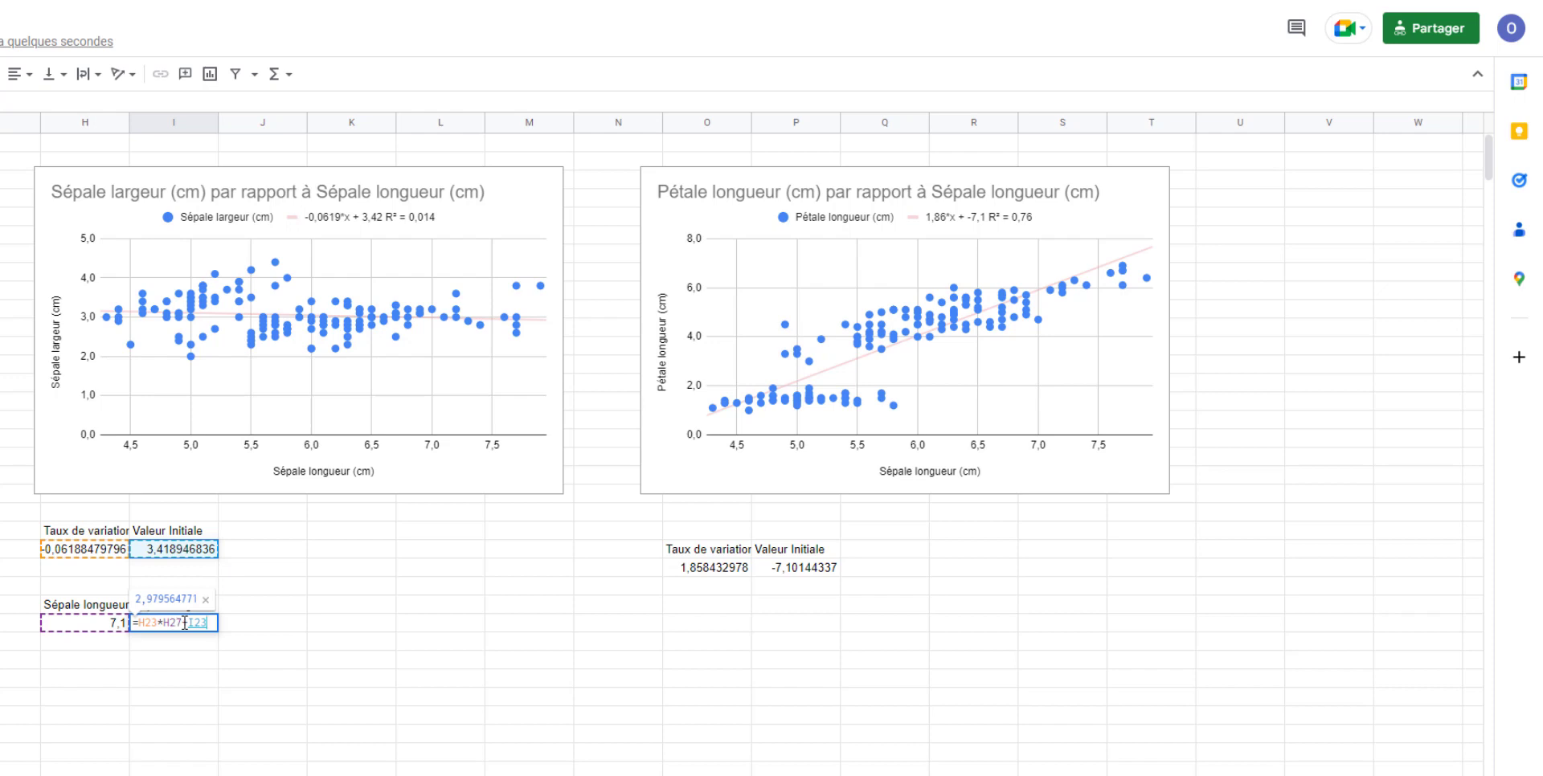
pyautogui.press('Return')
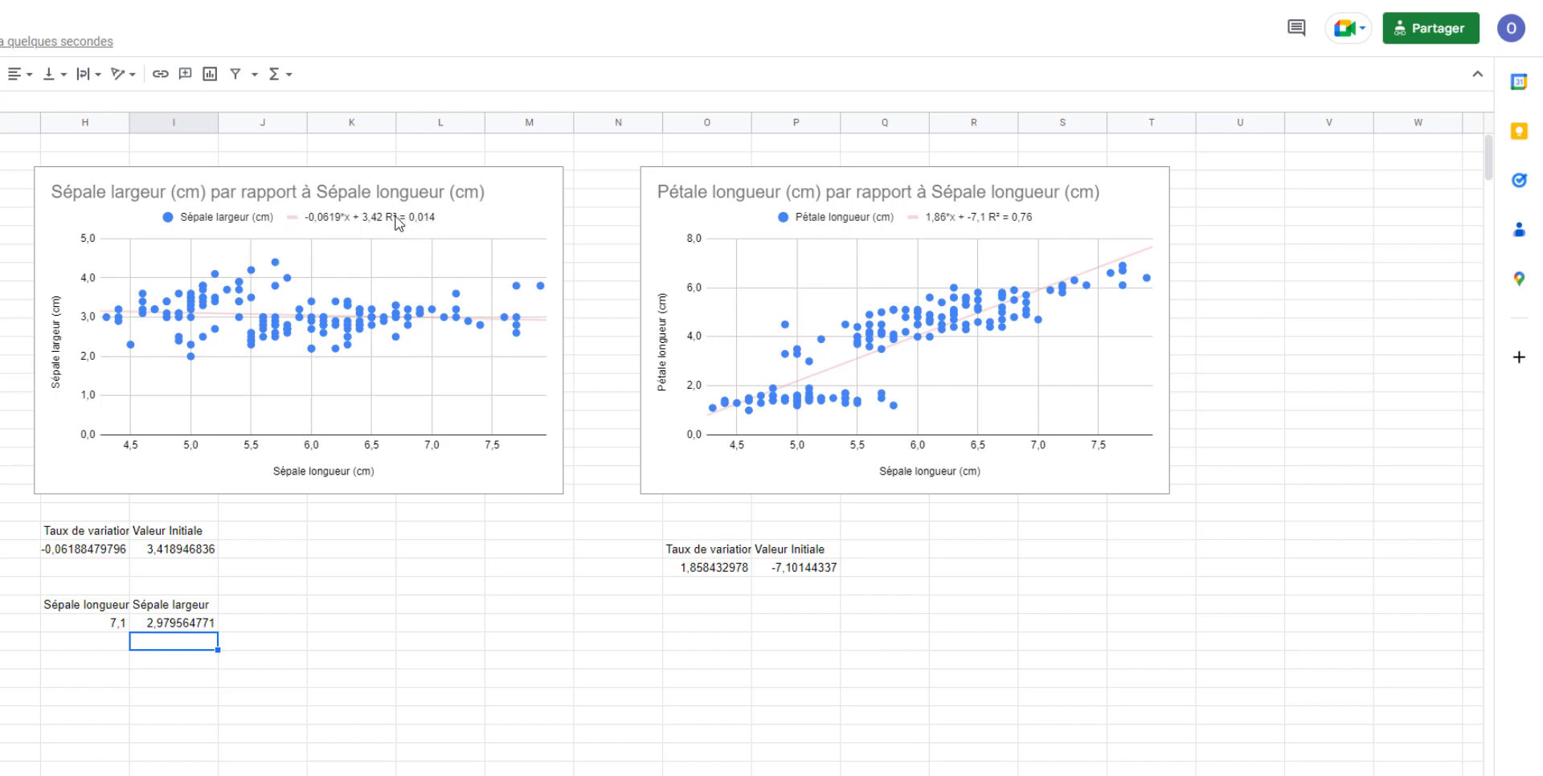
# - Copy the prediction block H26:I27 to O26:P27 and clear the copied formula from P27
pyautogui.hotkey('ctrl', 'c')
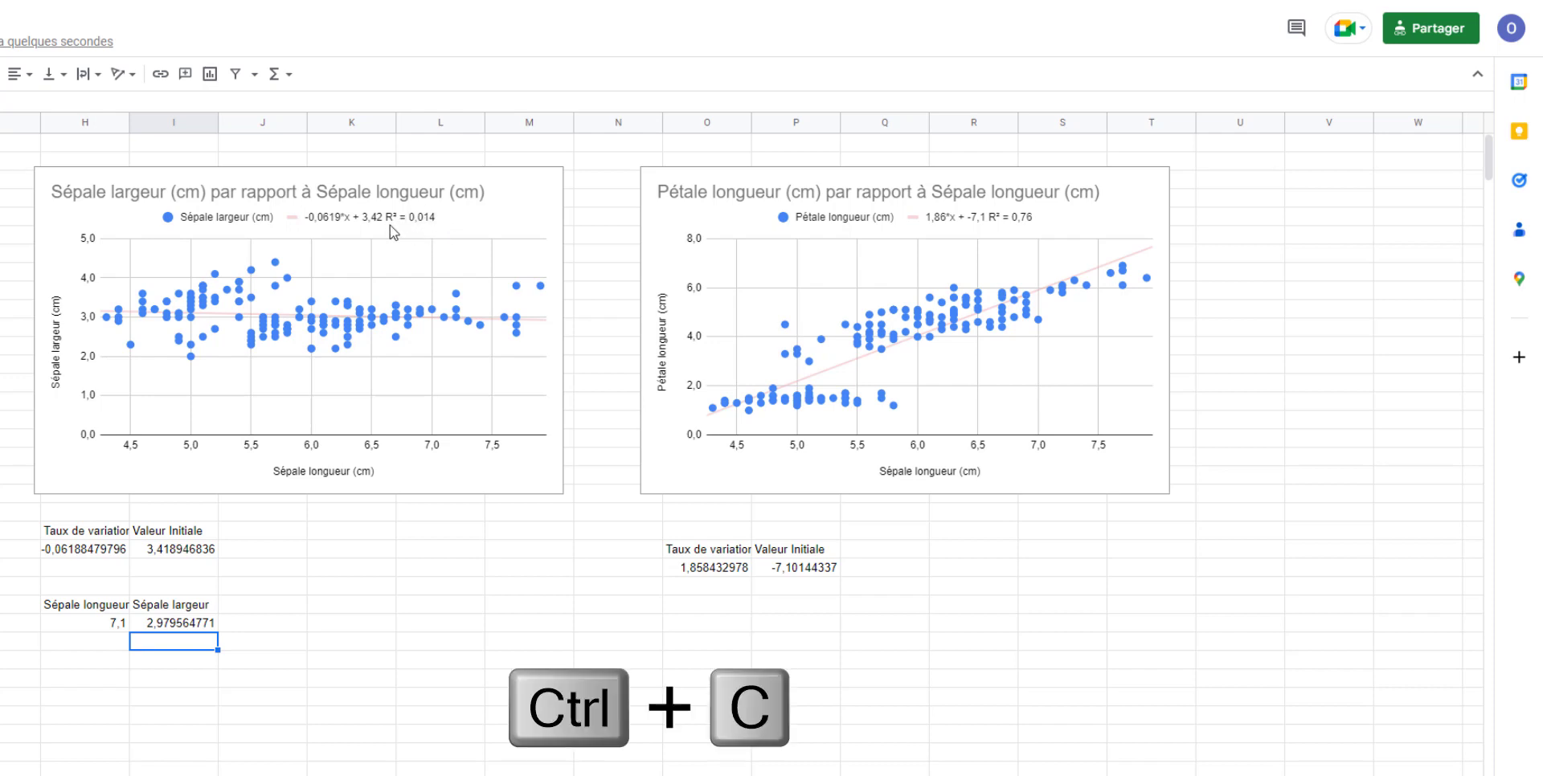
pyautogui.click(119, 604)
pyautogui.moveTo(119, 604); pyautogui.dragTo(172, 622)
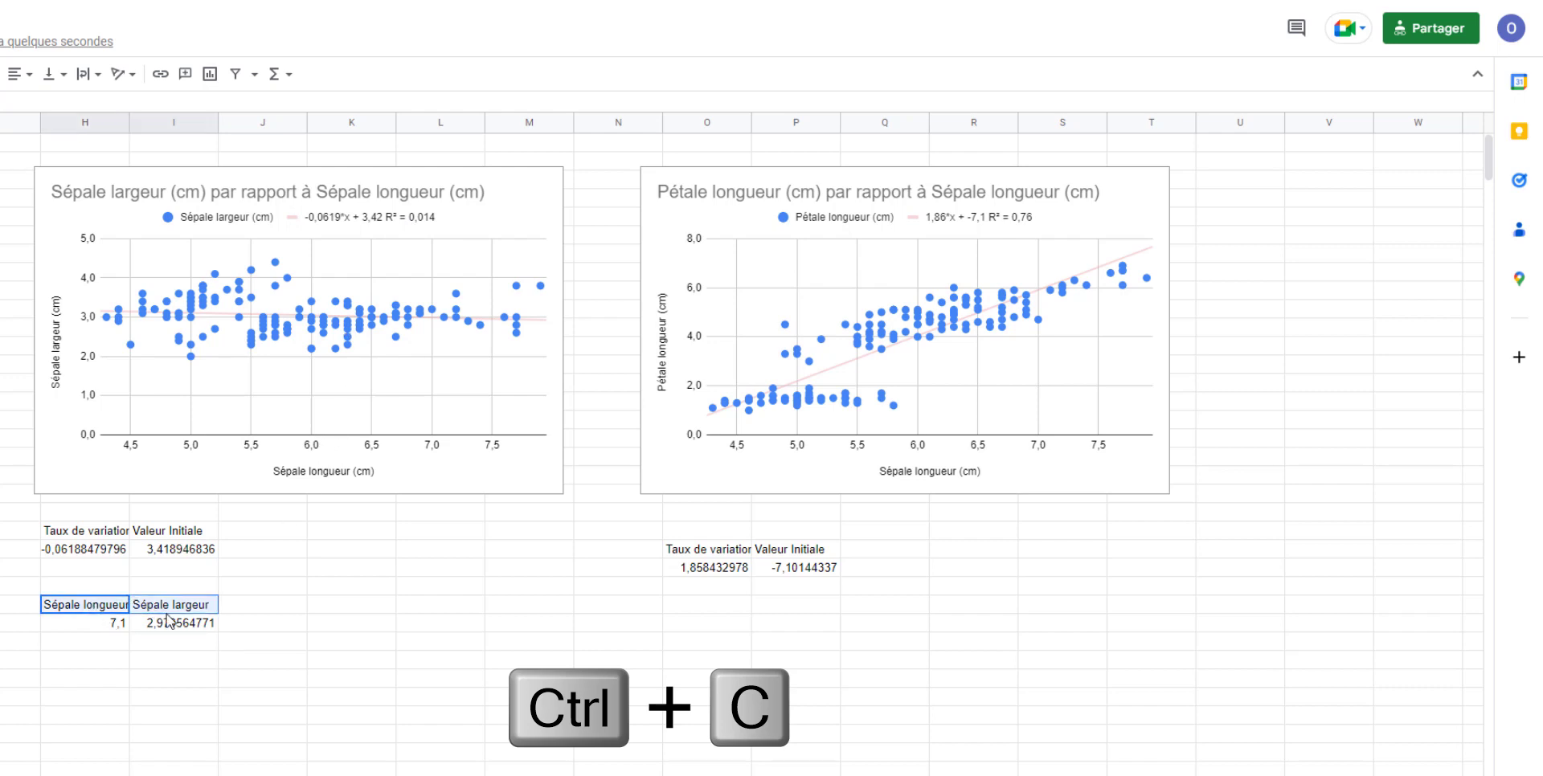
pyautogui.hotkey('ctrl', 'c')
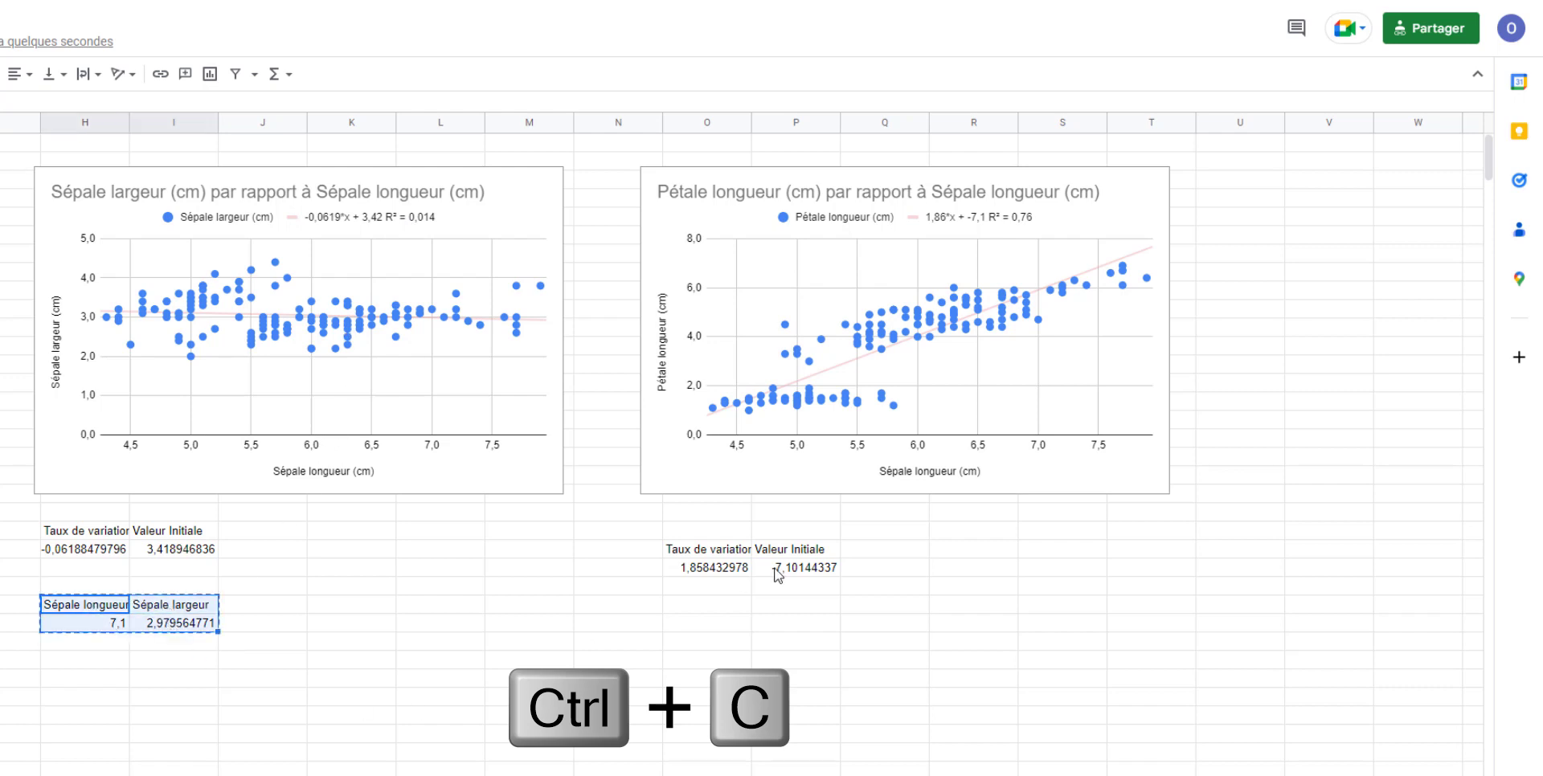
pyautogui.click(701, 609)
pyautogui.hotkey('ctrl', 'v')
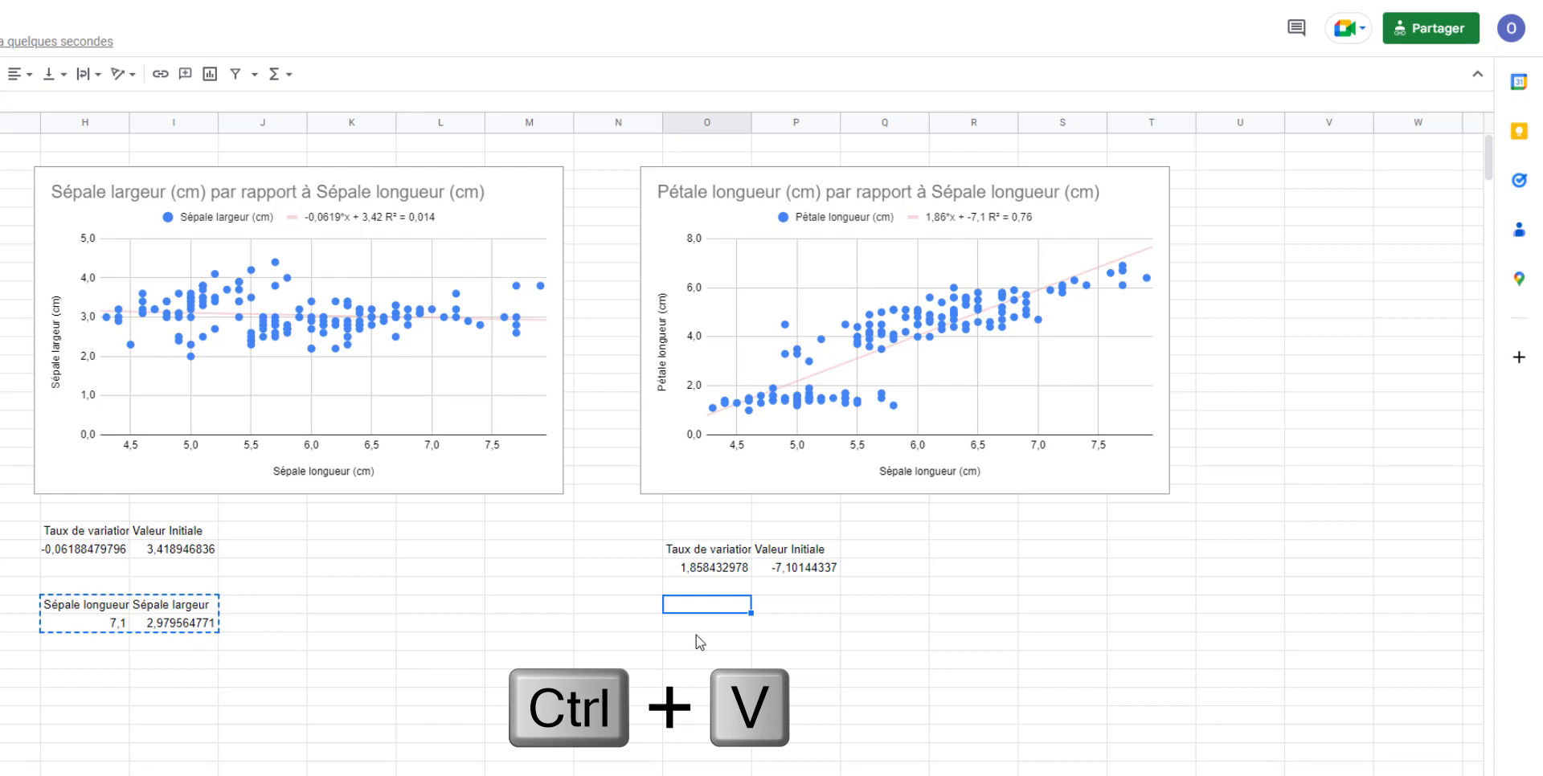
pyautogui.click(786, 625)
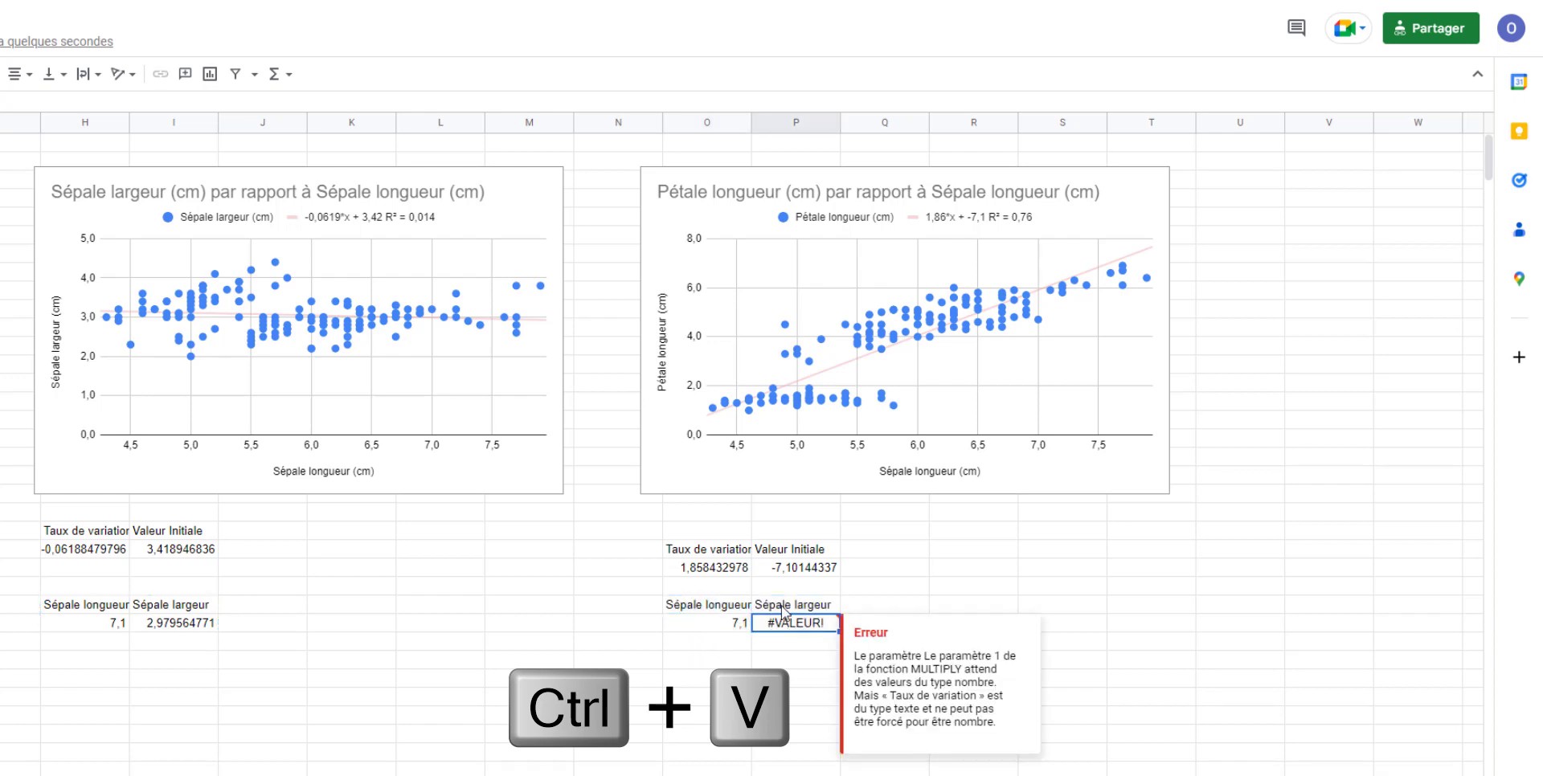
pyautogui.press('Delete')
# - Add the notes "R^2 très faible" in J27 and "Pas fiable" in K27 beside the sepal width prediction
pyautogui.click(254, 627)
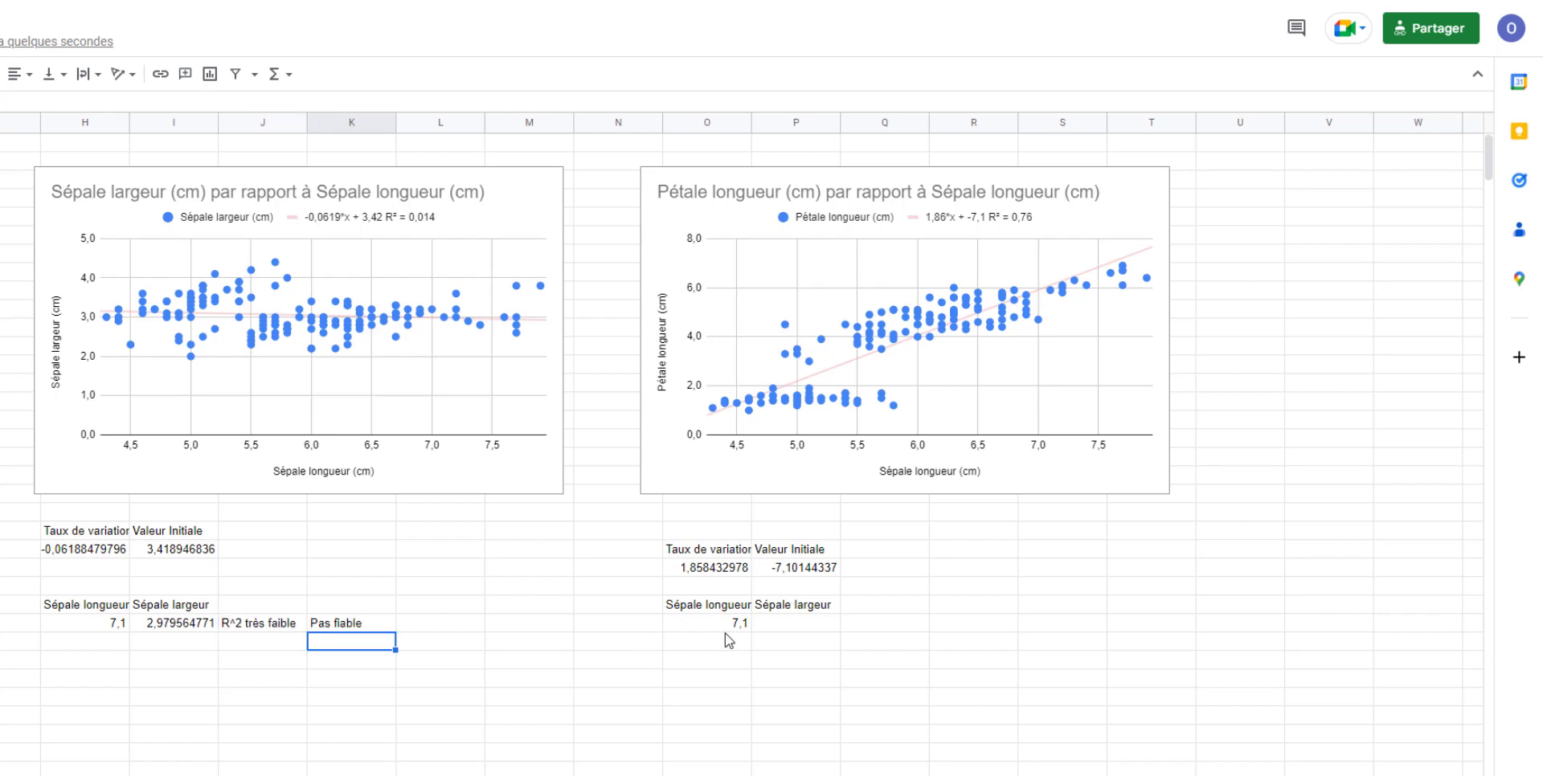
# - Replace the heading in P26 with "Pétale longueur"
pyautogui.click(803, 609)
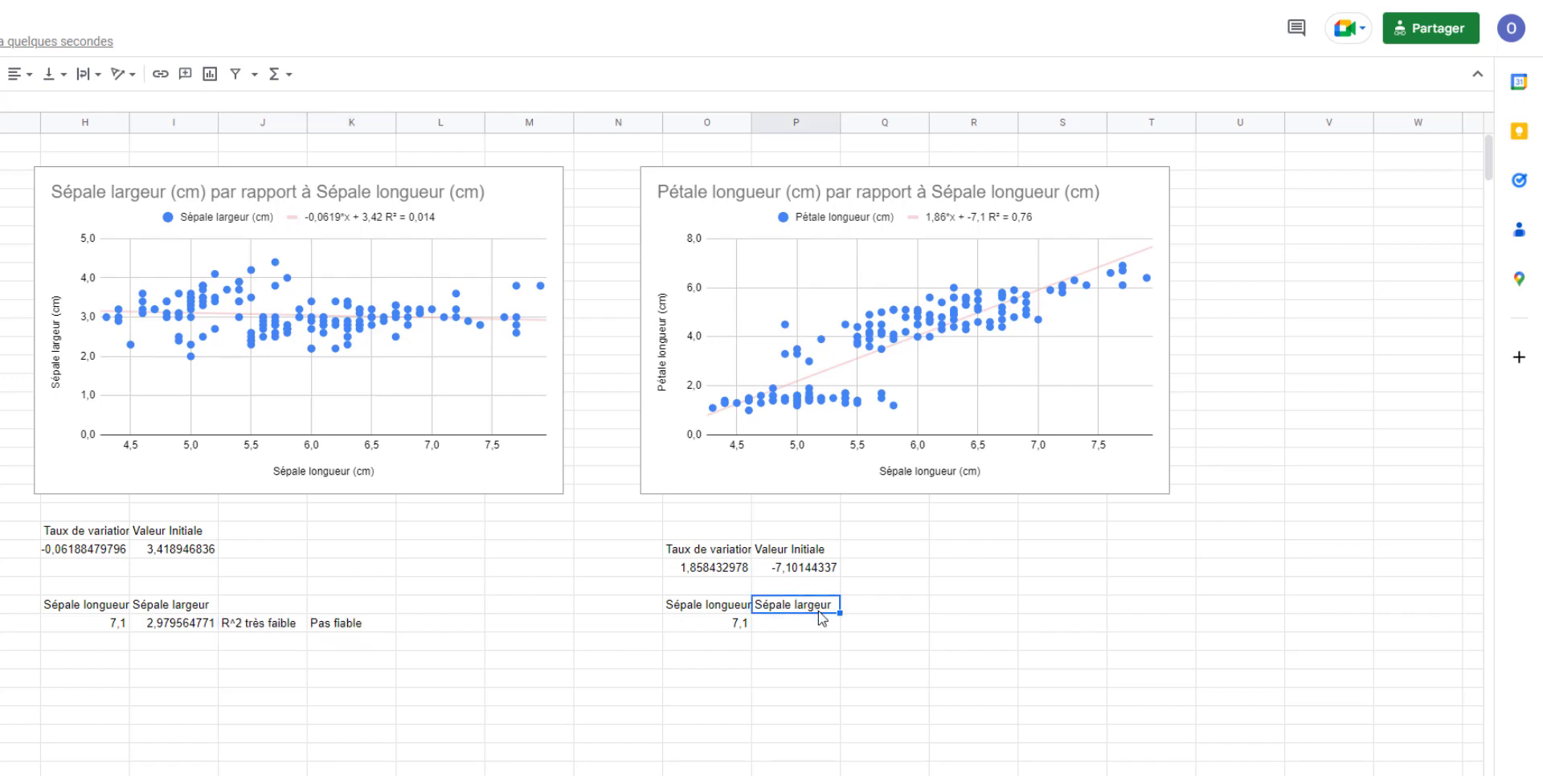
pyautogui.write('Pétale ')
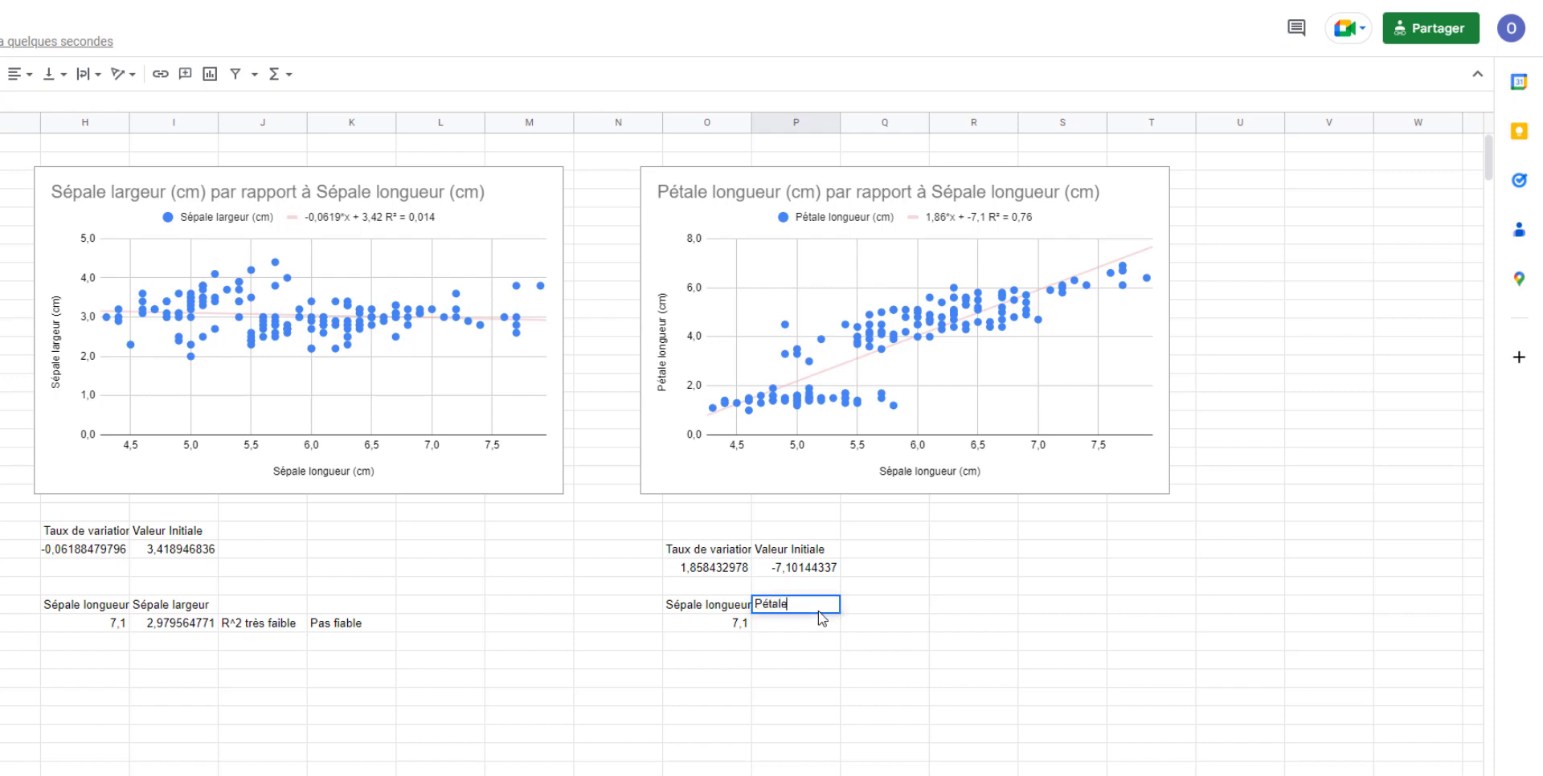
pyautogui.write('longueur')
pyautogui.press('Return')
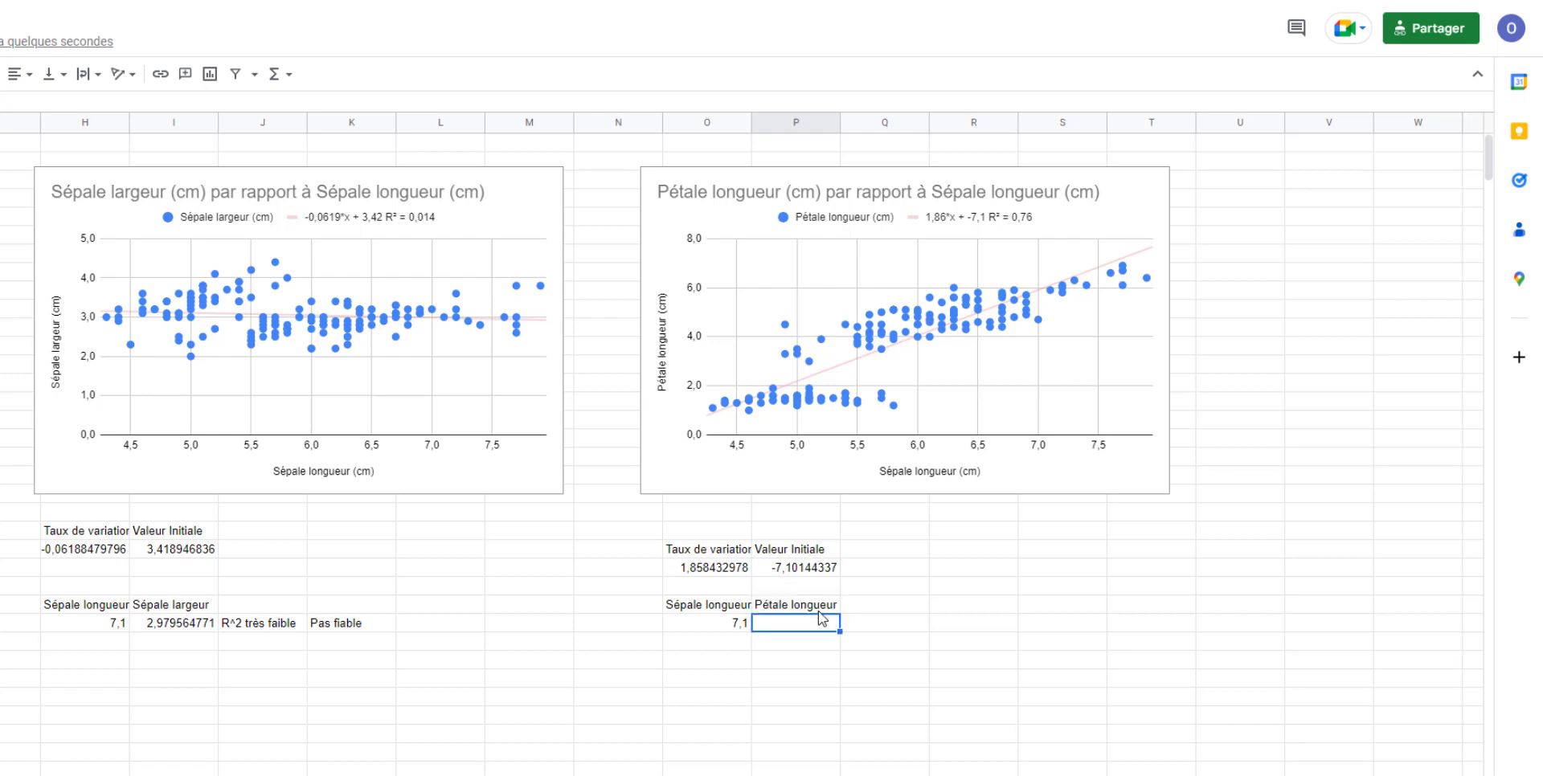
# - Predict the petal length in P27 with the formula =O24*O27+P24
pyautogui.write('=')
pyautogui.click(723, 570)
pyautogui.write('*')
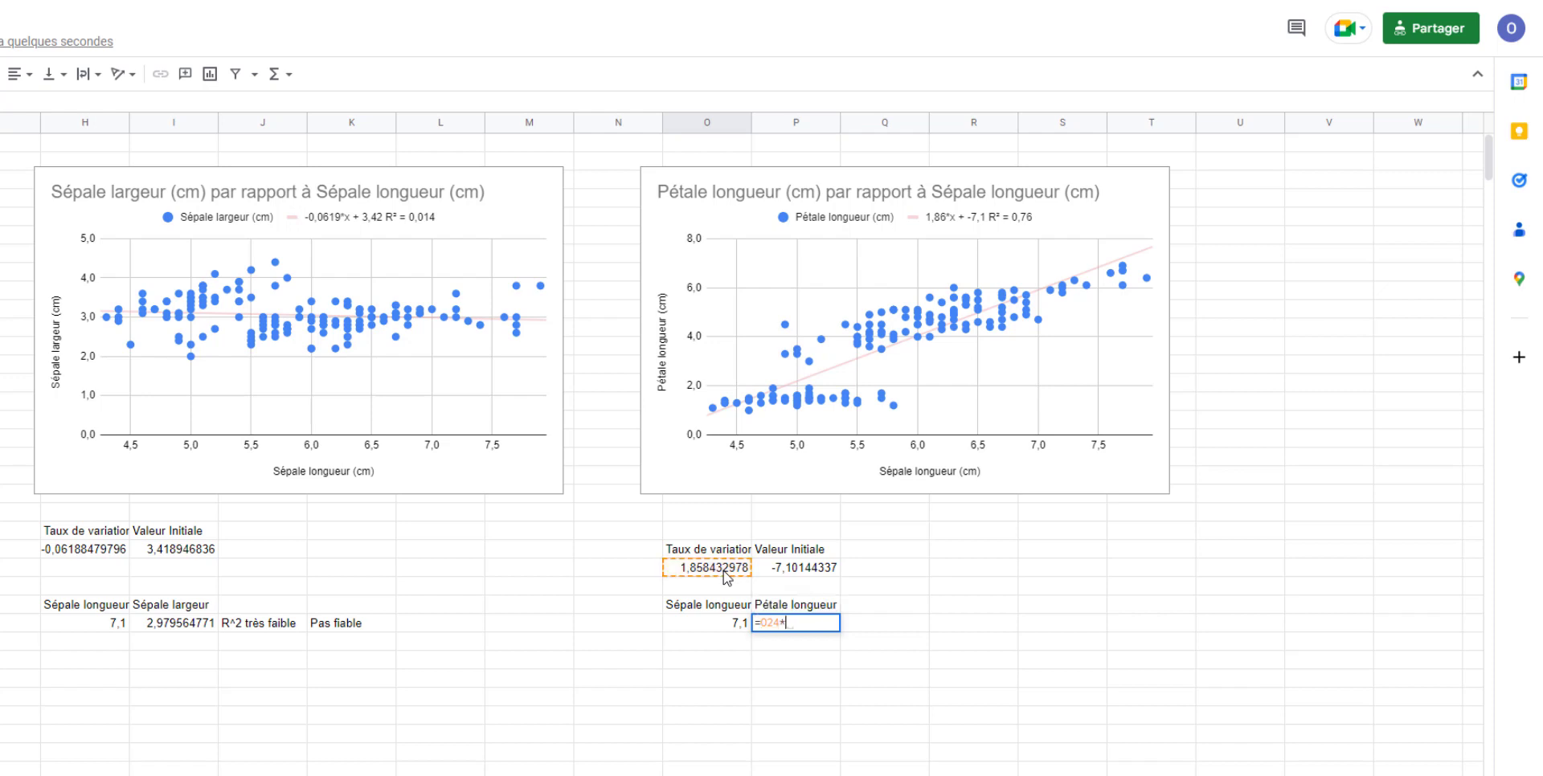
pyautogui.click(718, 625)
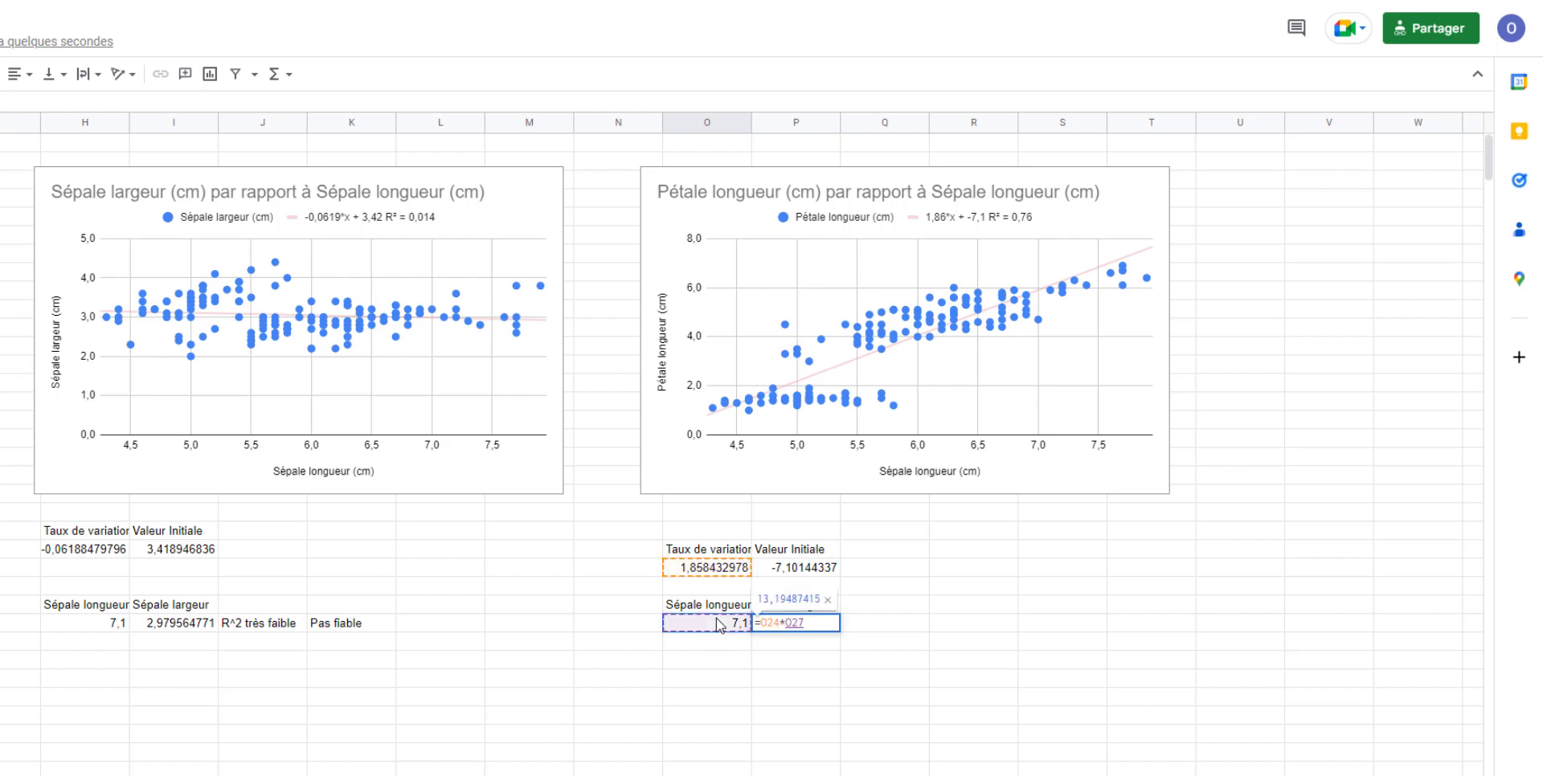
pyautogui.write('+')
pyautogui.click(772, 570)
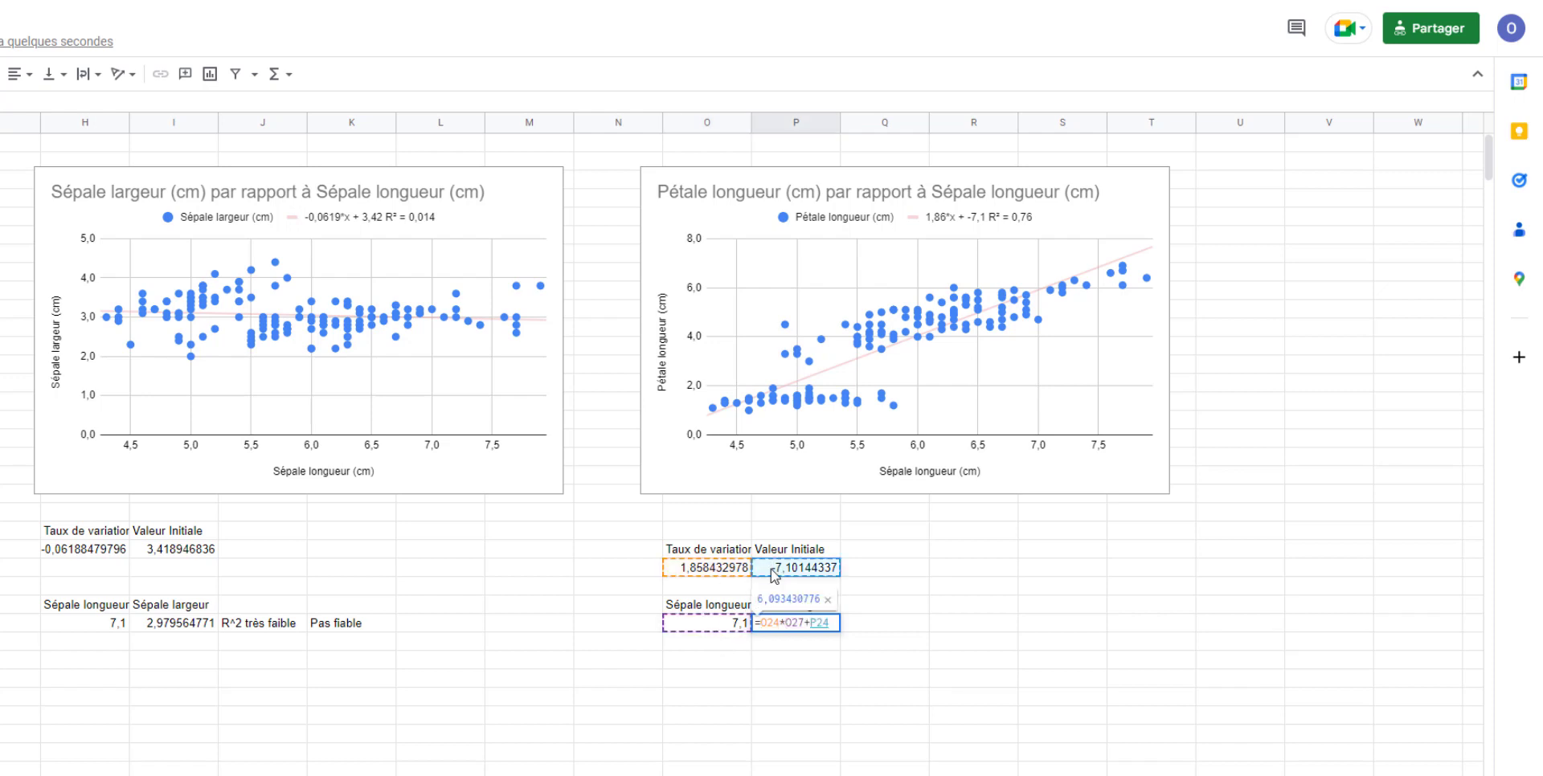
pyautogui.press('Return')
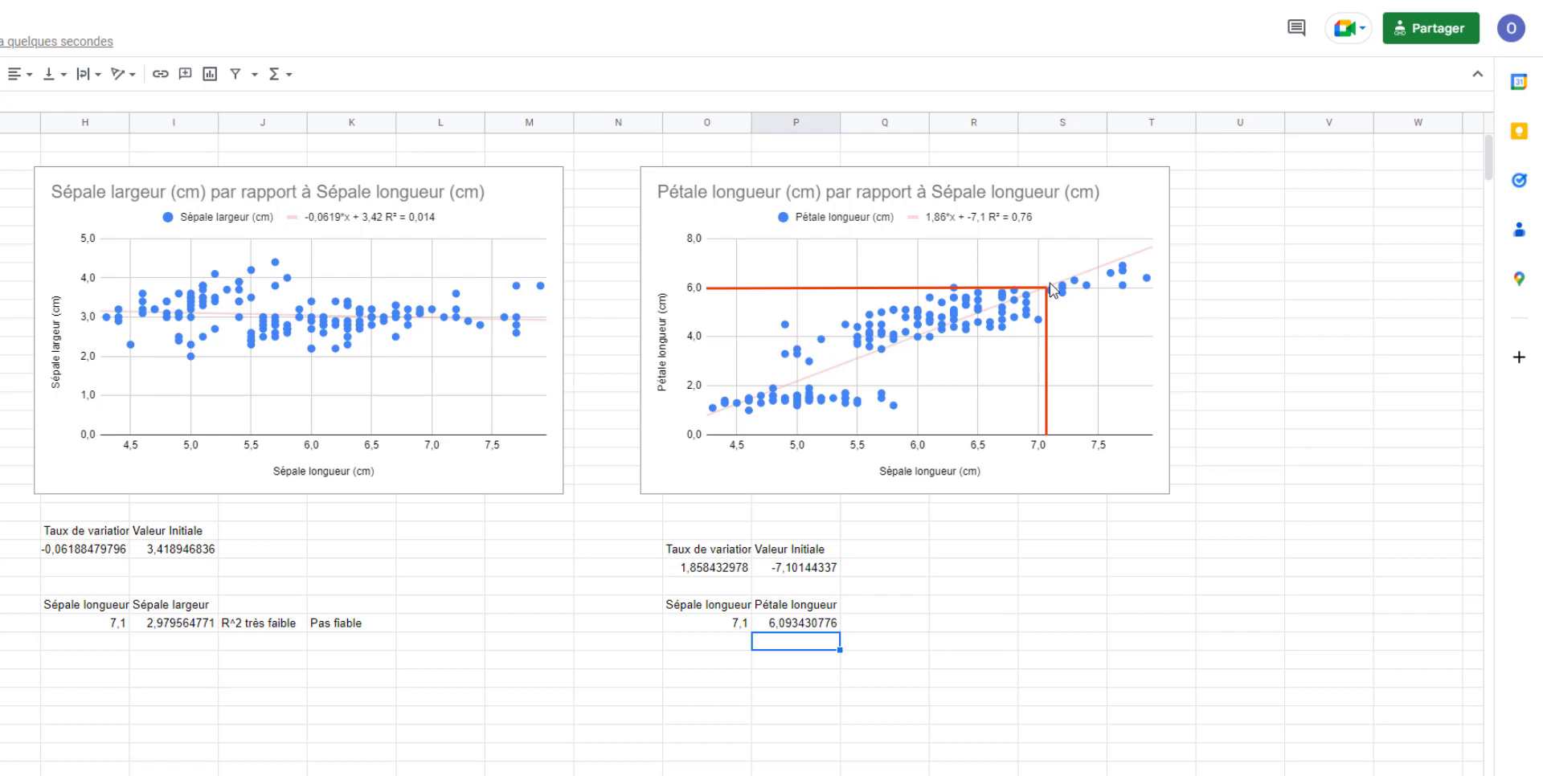
# - Add the notes "R^2 est plus fort" in Q27 and "Pertinent" in R27 beside the petal length prediction
pyautogui.click(878, 628)
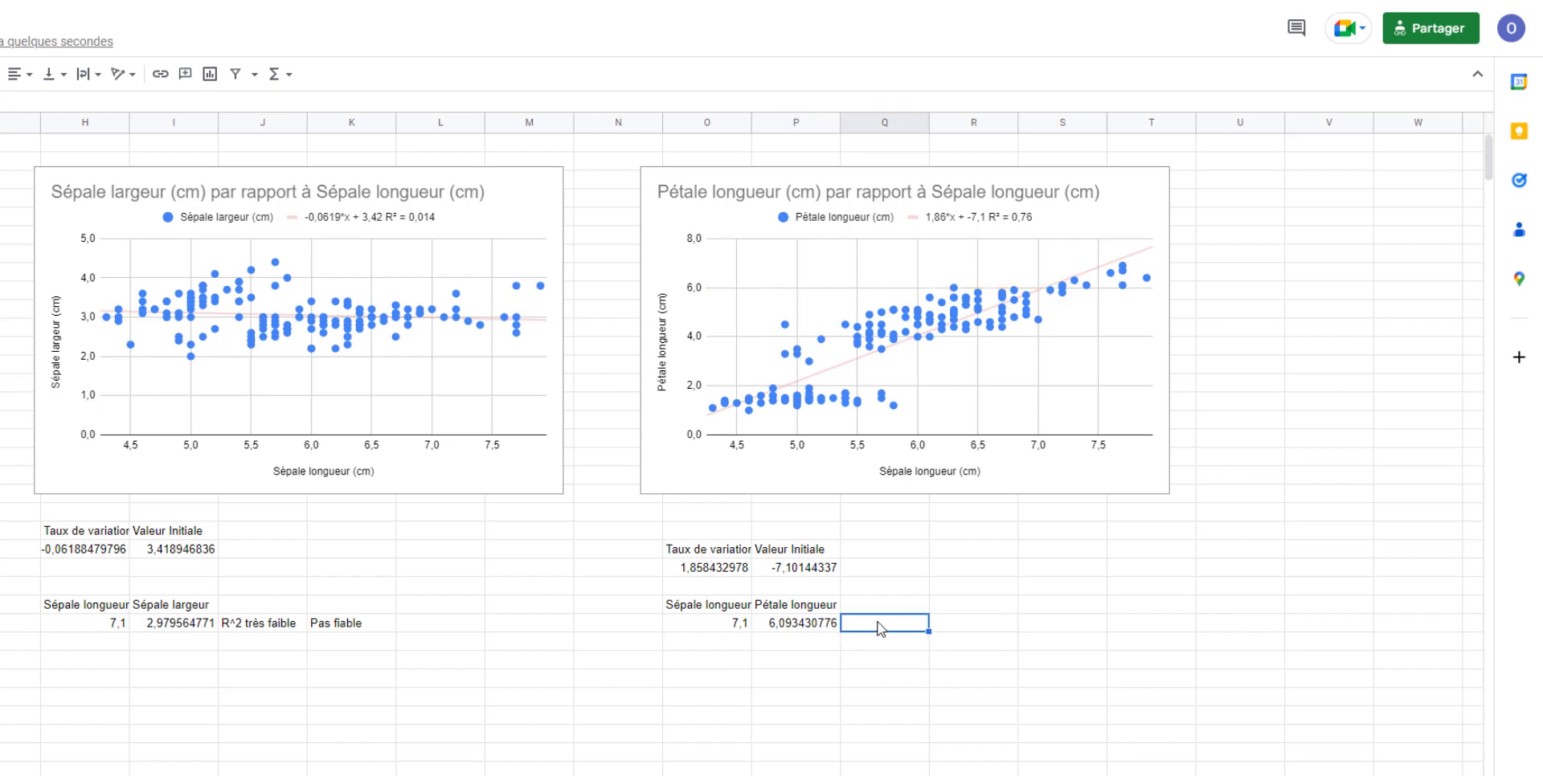
pyautogui.write('R^2 est plus fort')
pyautogui.press('Tab')
pyautogui.write('Pertinent')
pyautogui.press('Return')
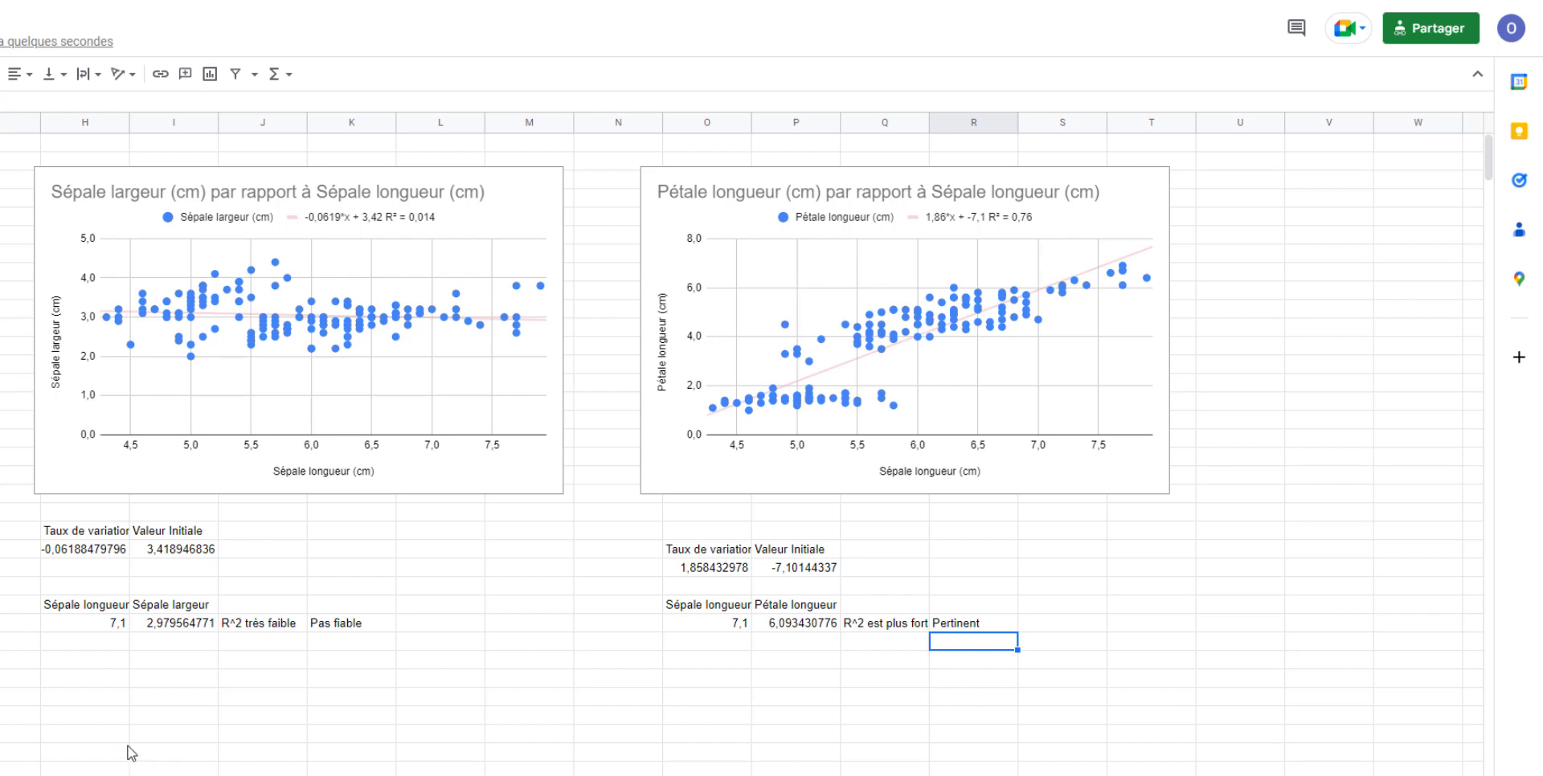
# - Enter a second sepal length of 0 in H28 for the sepal width prediction
pyautogui.click(107, 641)
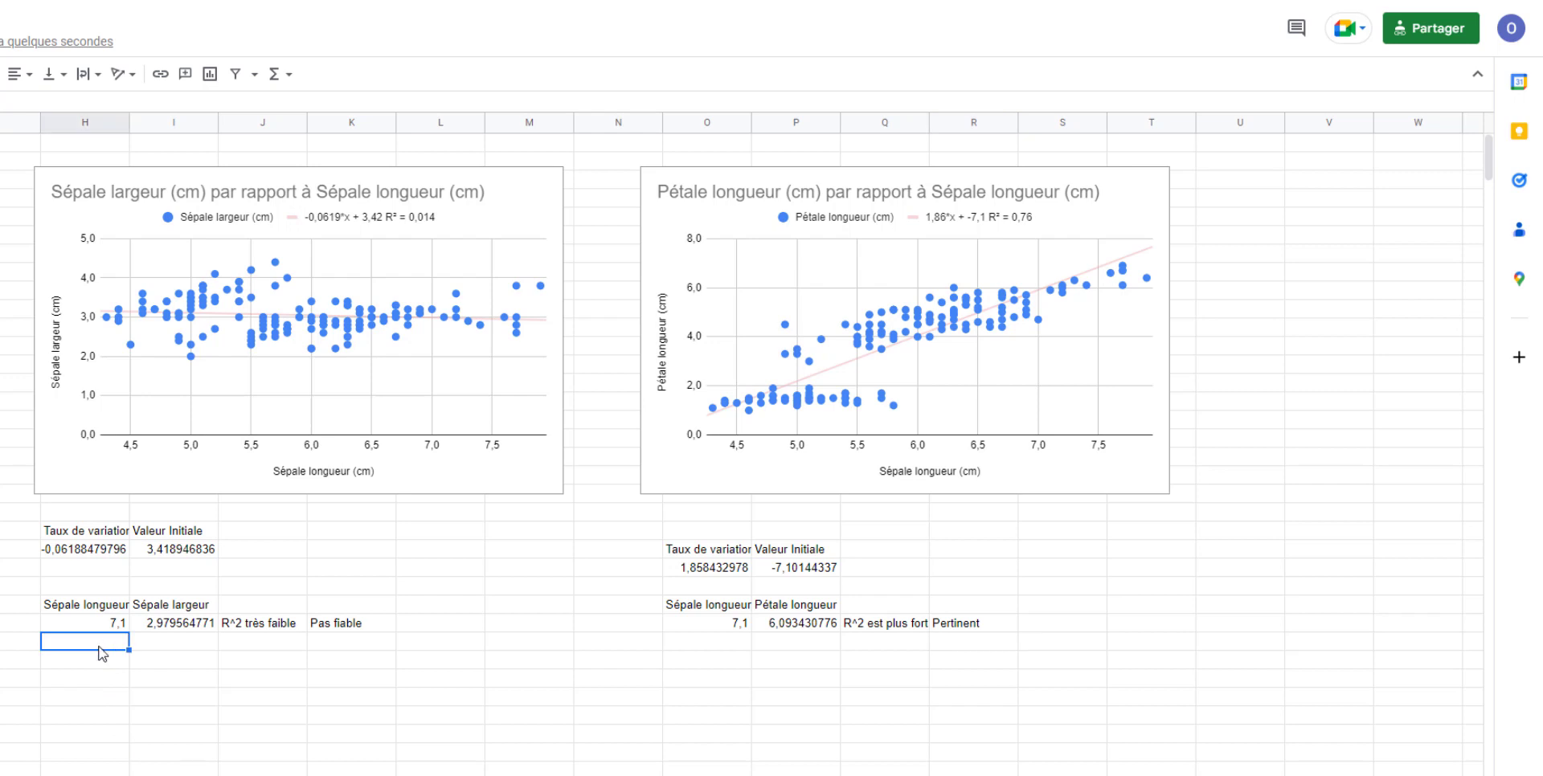
pyautogui.write('0')
# - Make the coefficient references in I27 absolute, giving =$H$23*H27+$I$23, and extend the formula to I28 with the suggested autofill
pyautogui.click(210, 625)
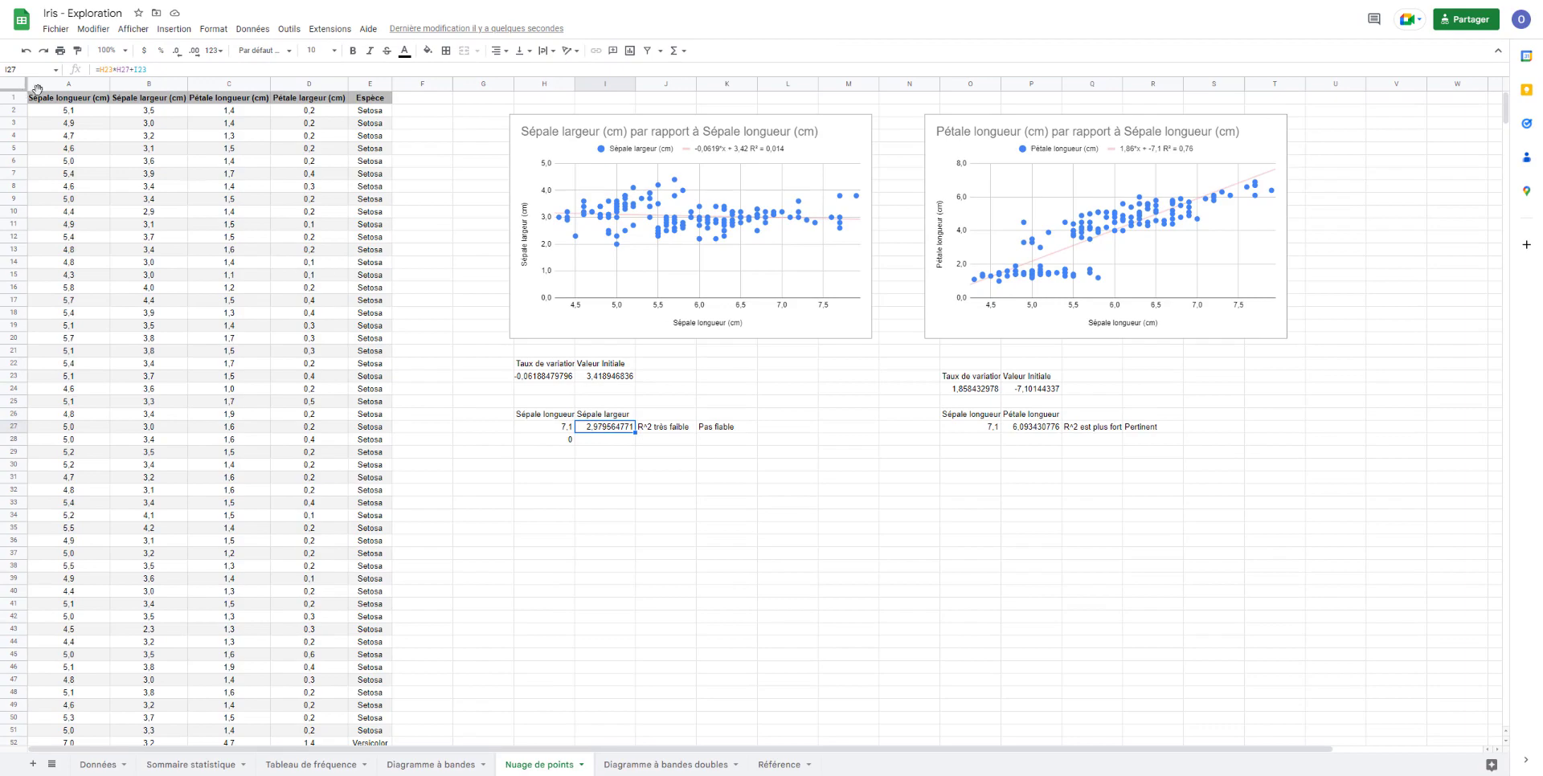
pyautogui.click(110, 70)
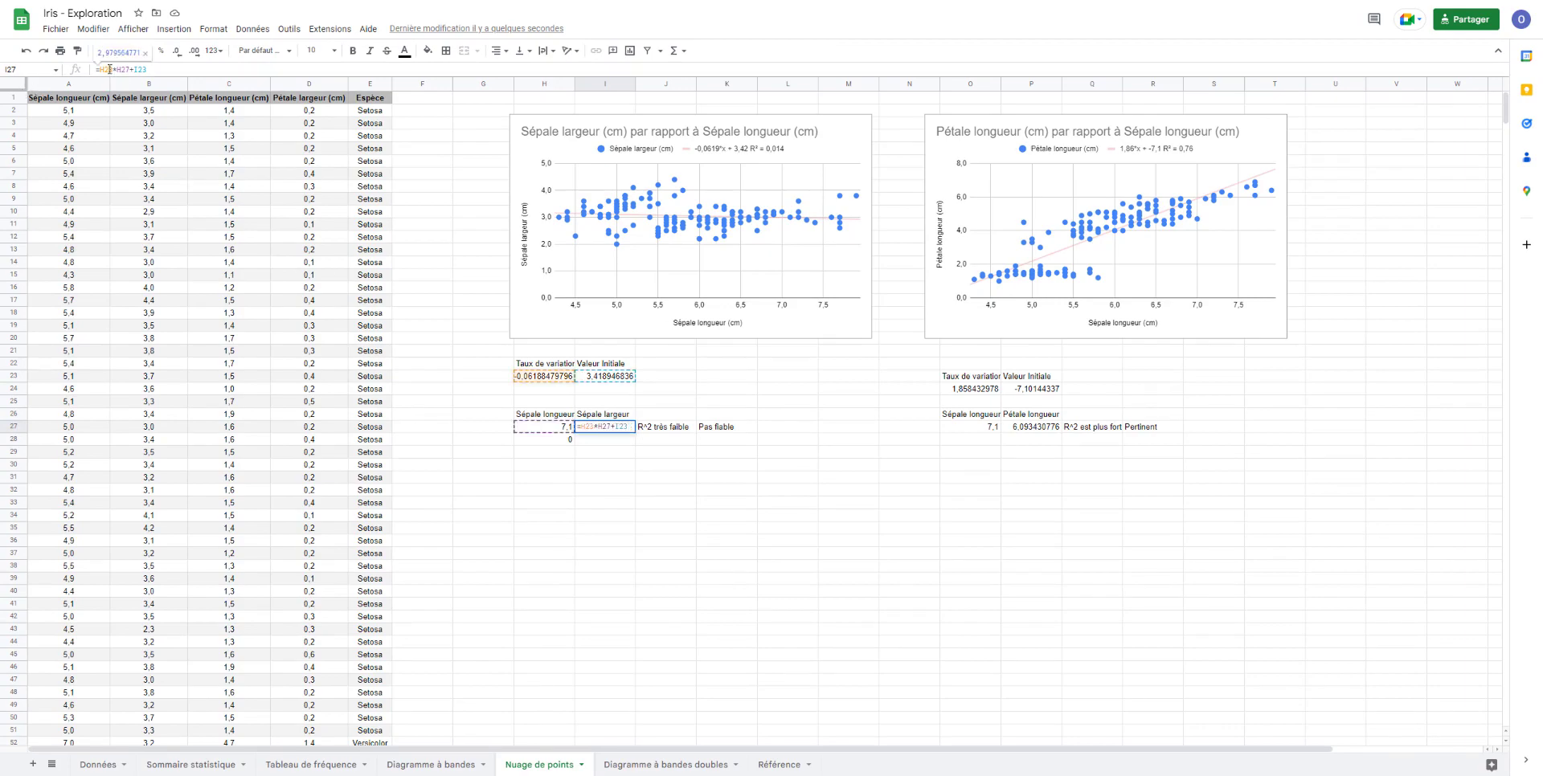
pyautogui.press('F4')
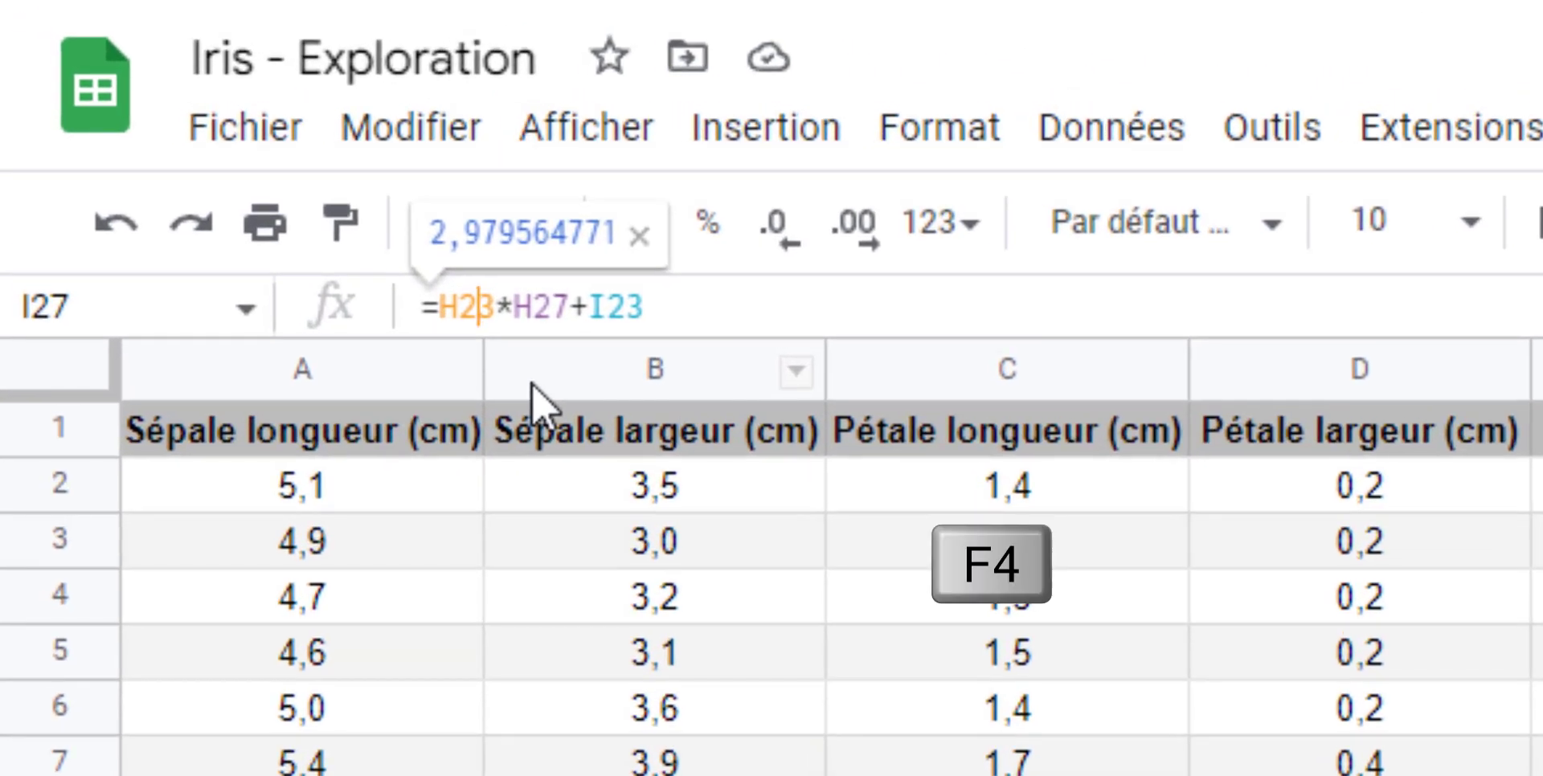
pyautogui.press('F4')
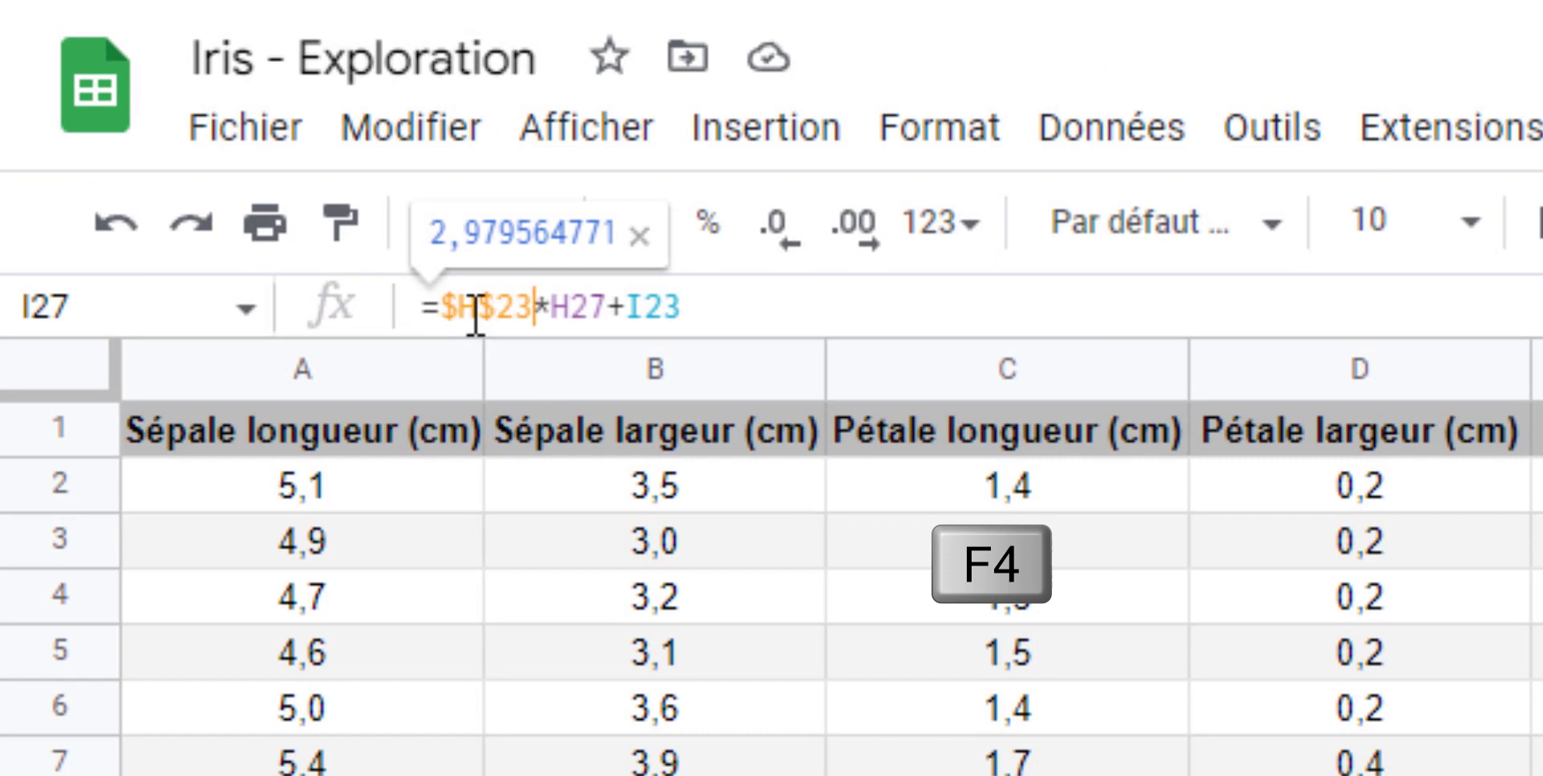
pyautogui.click(626, 306)
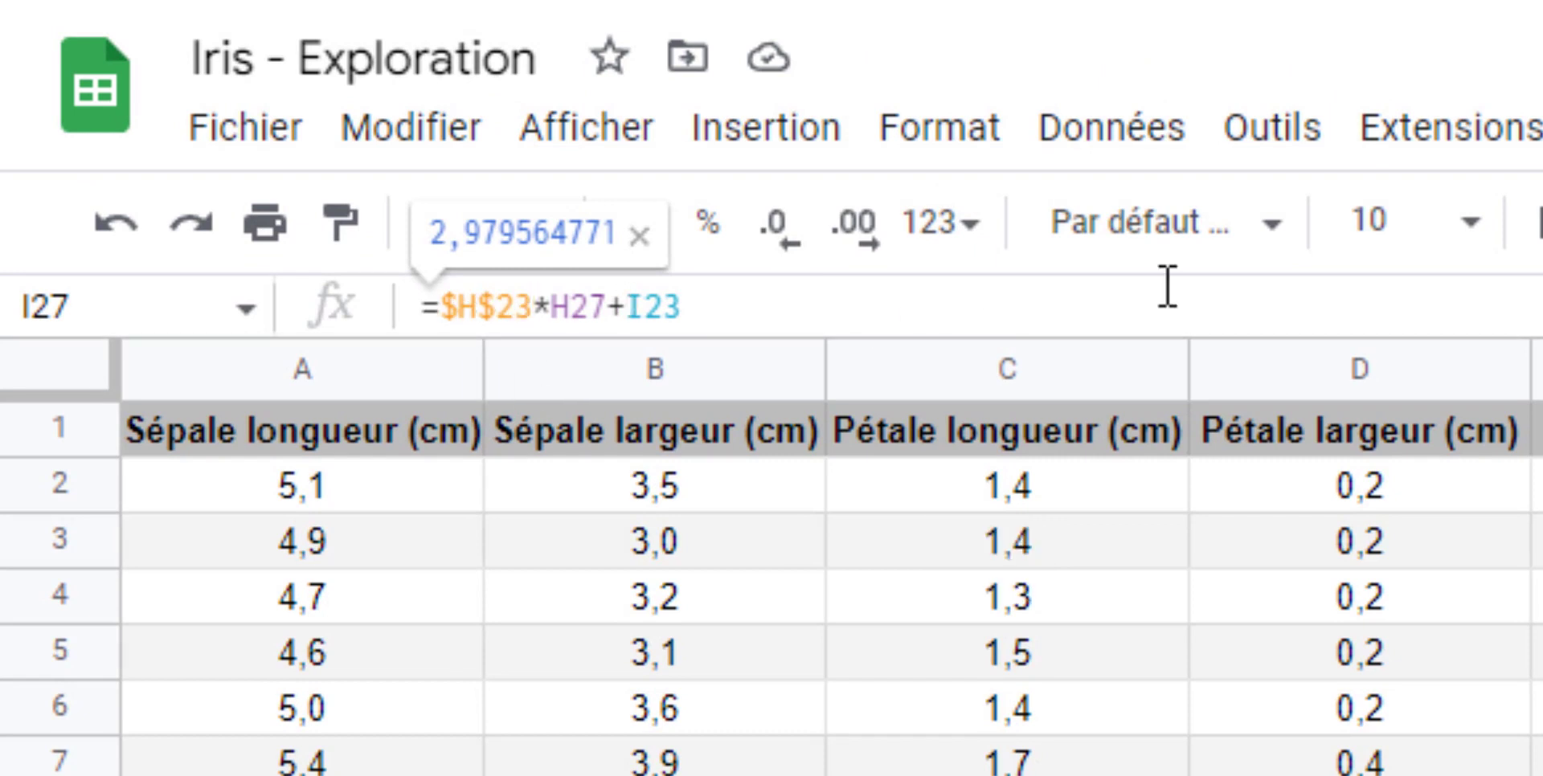
pyautogui.write('$')
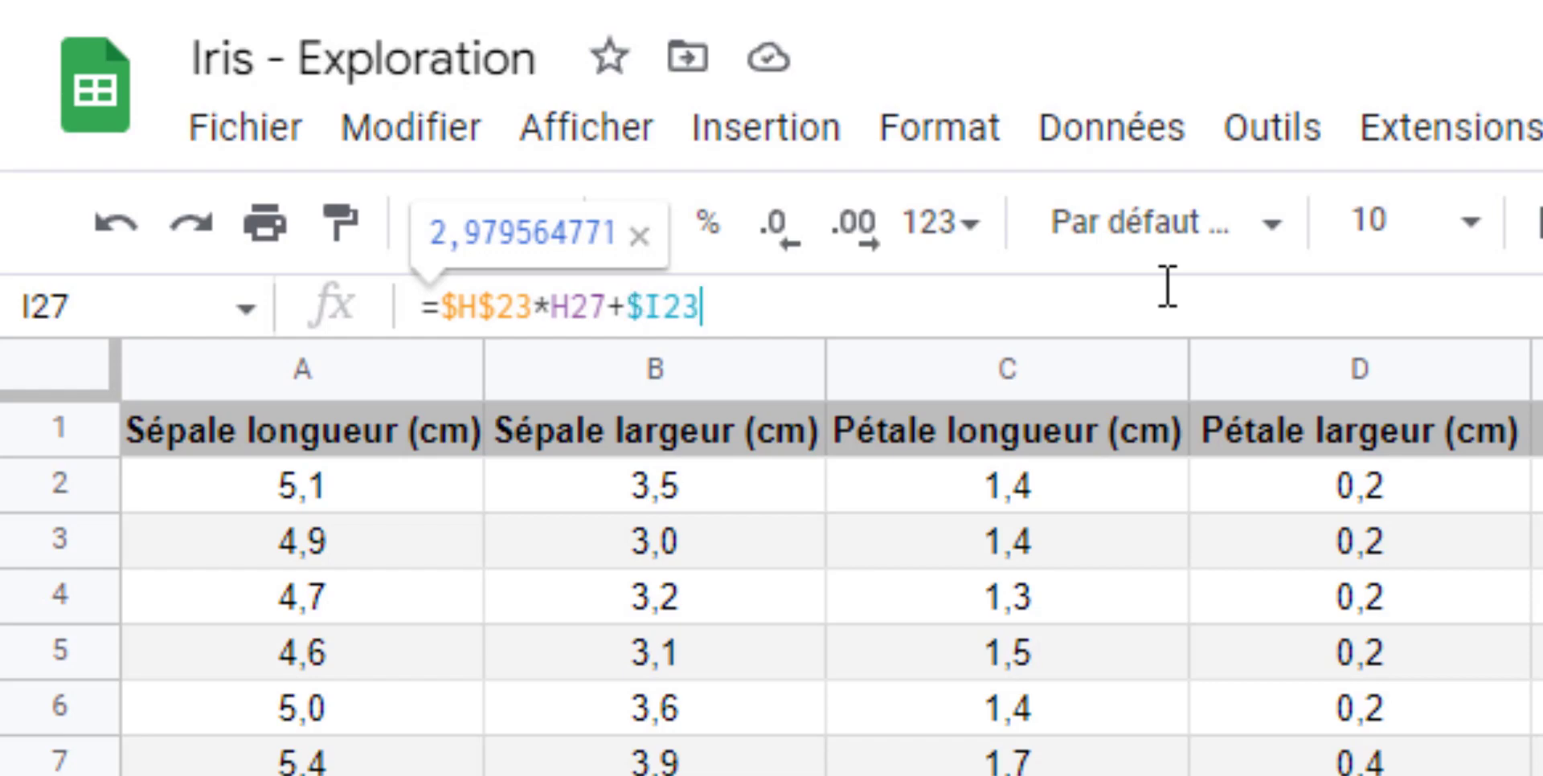
pyautogui.press('Left')
pyautogui.press('Left')
pyautogui.press('Return')
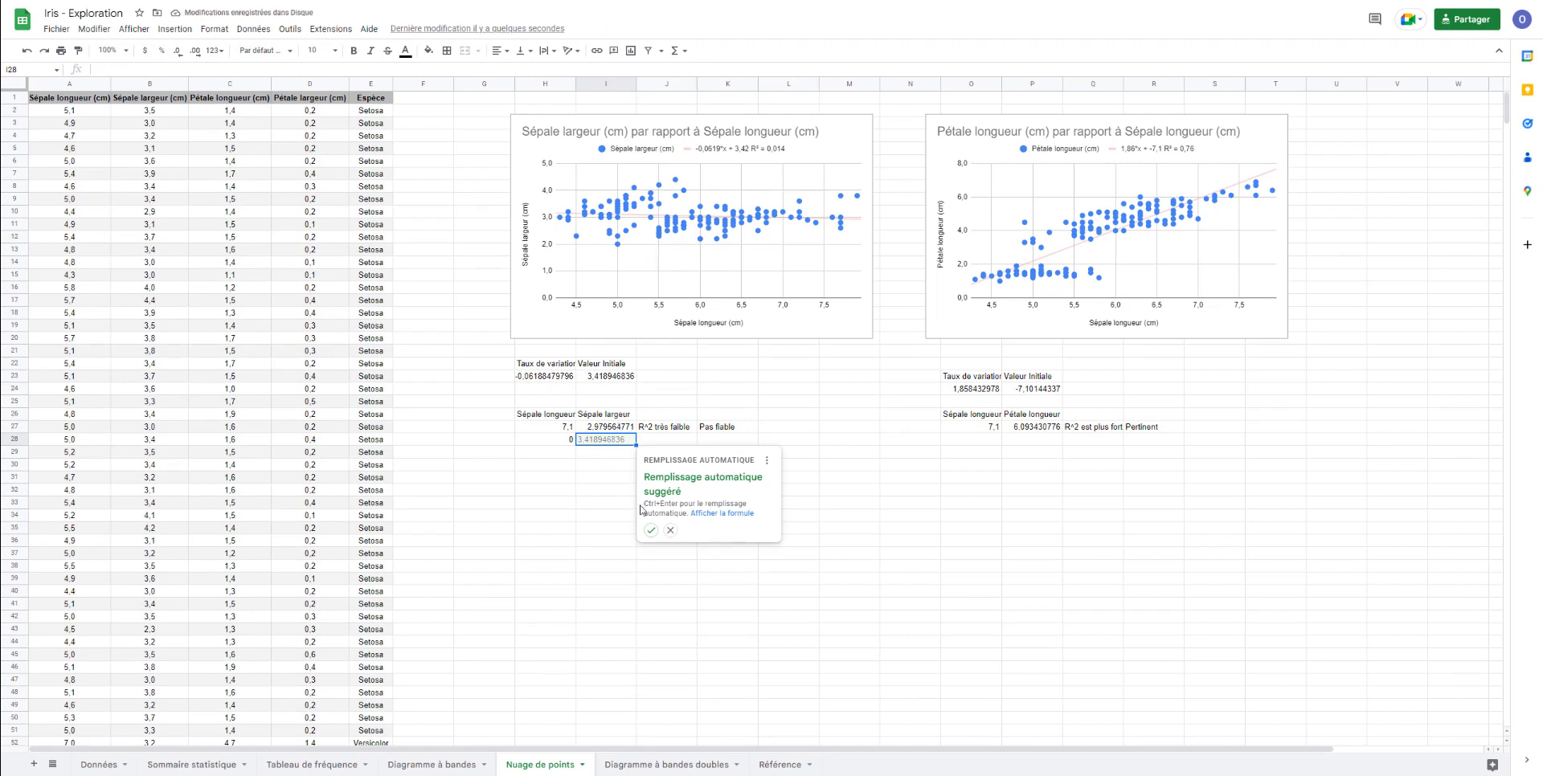
pyautogui.click(651, 531)
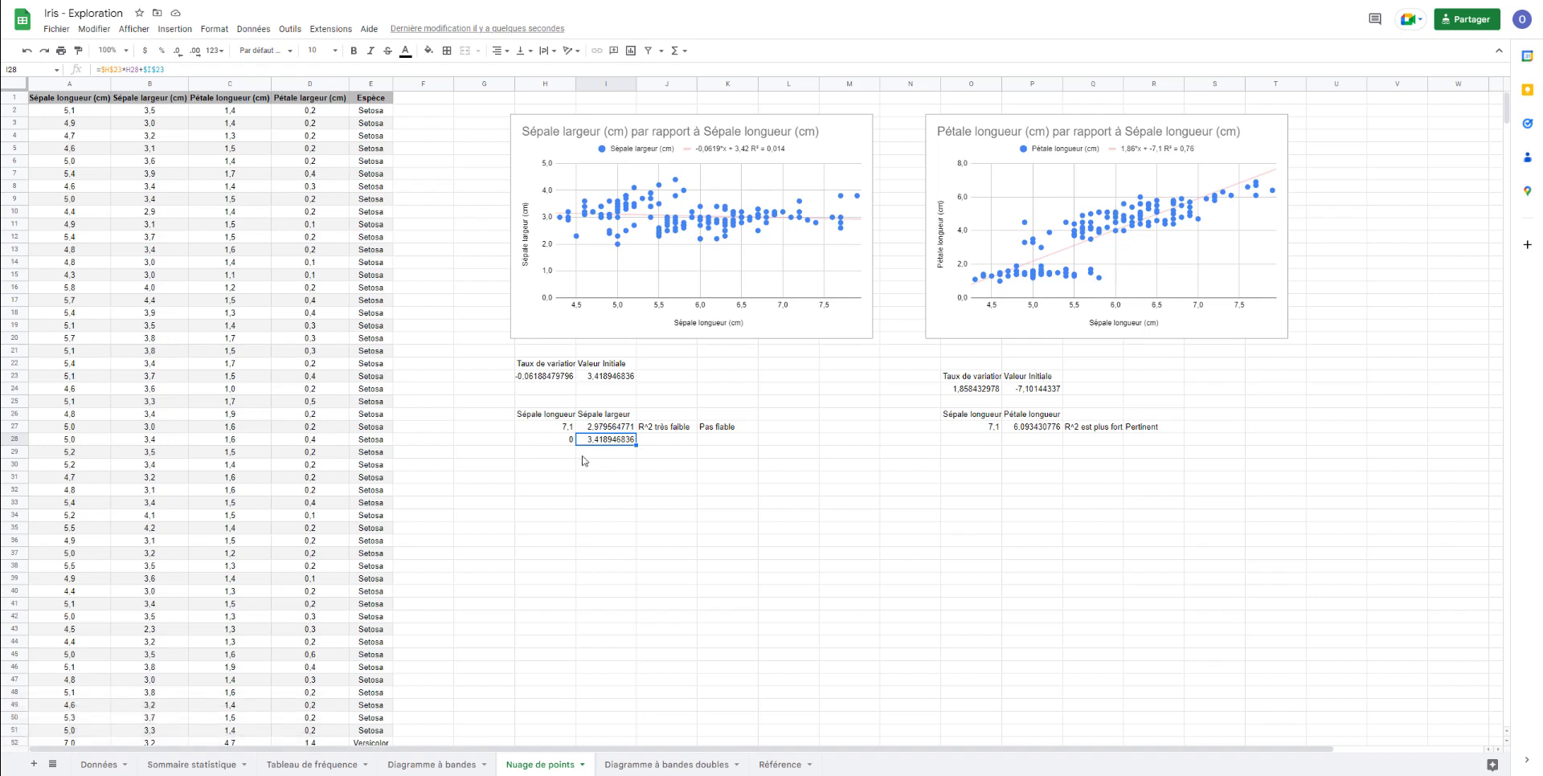
pyautogui.click(584, 455)
# - Add the notes "Raisonnable" in J28 and "Extrapolation (dangereux)" in K28 beside the second sepal width prediction
pyautogui.click(695, 443)
pyautogui.write('Raison')
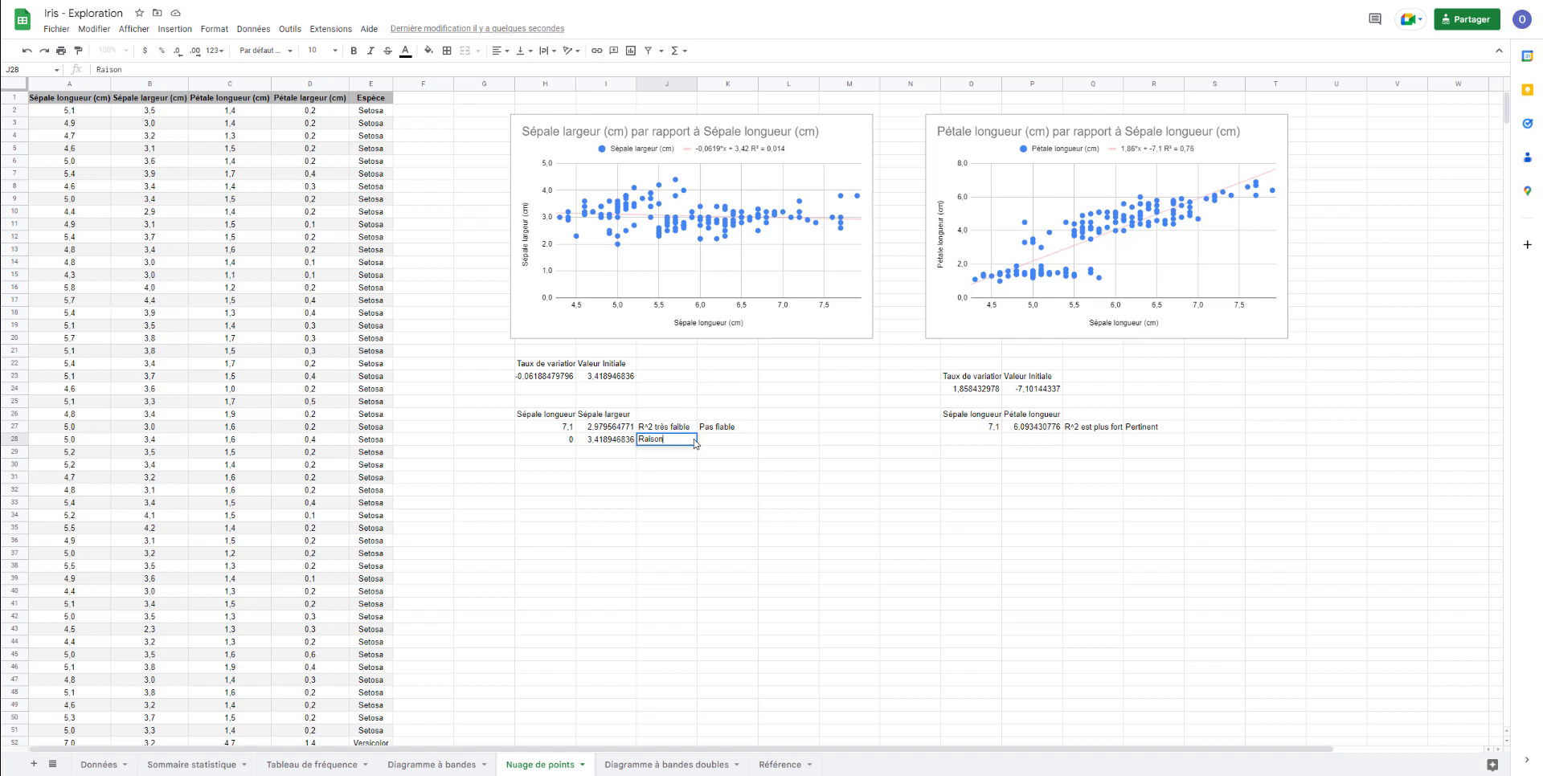
pyautogui.write('nable')
pyautogui.press('Tab')
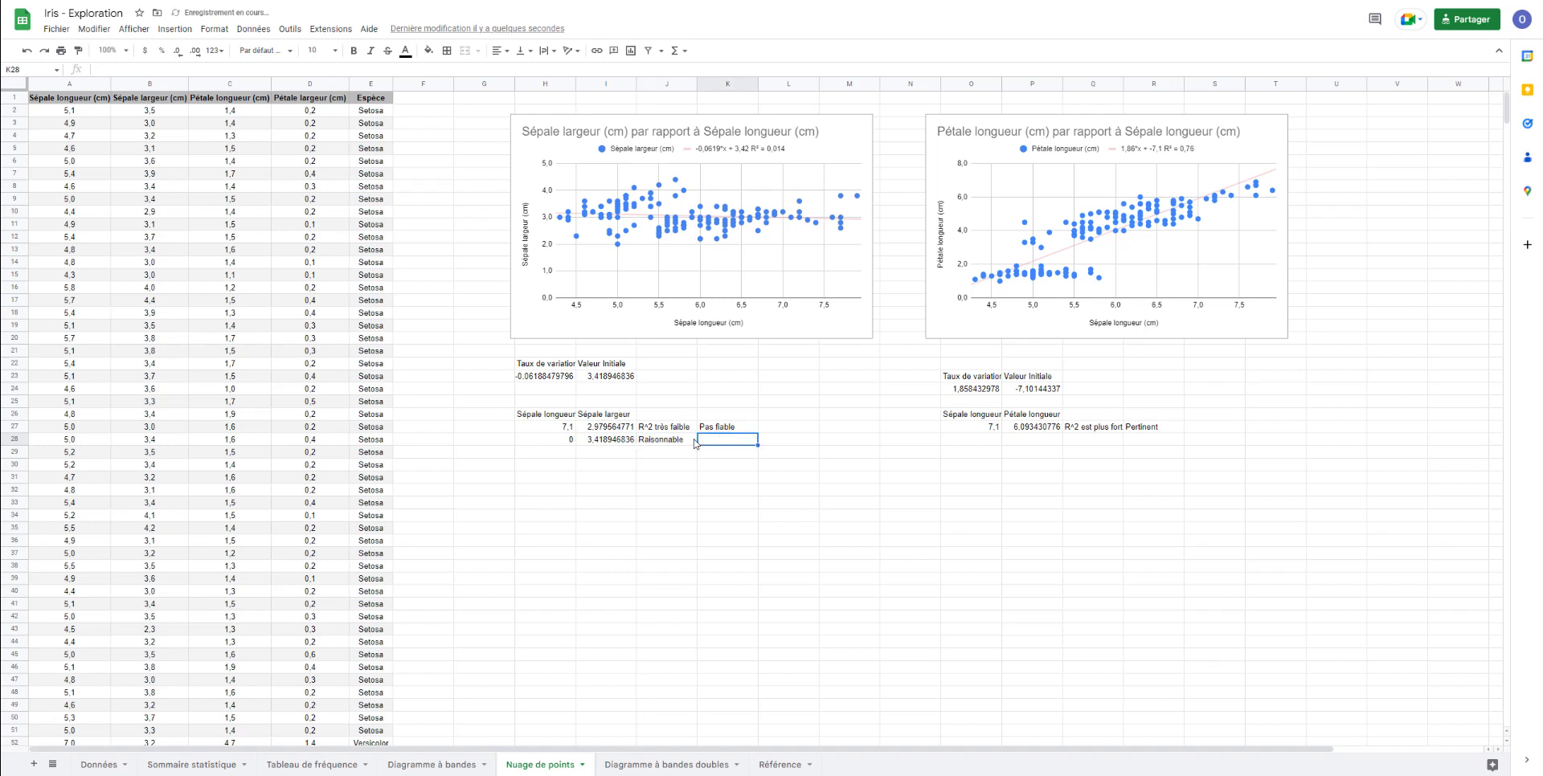
pyautogui.write('Extra')
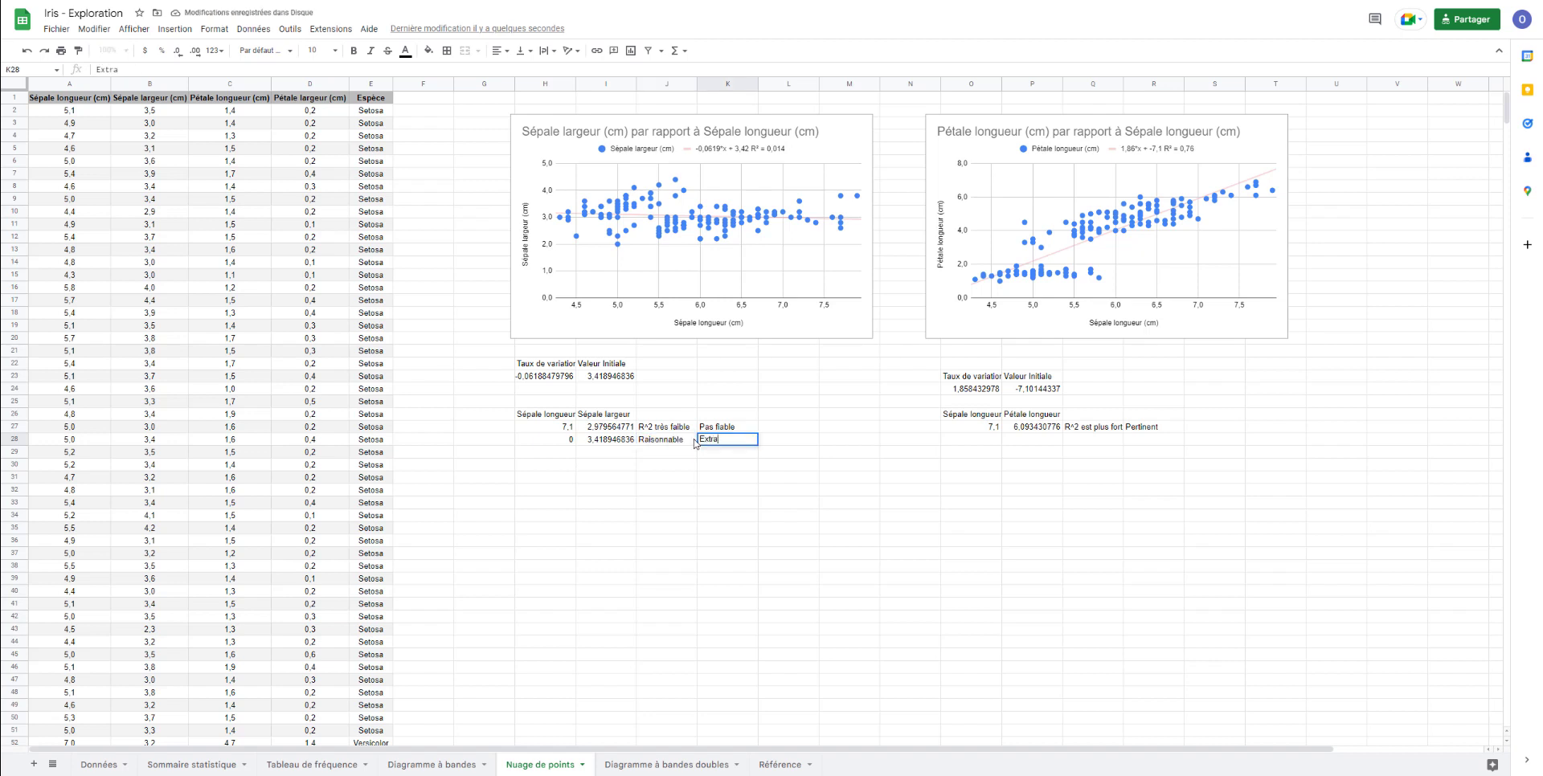
pyautogui.write('polation (dangerue')
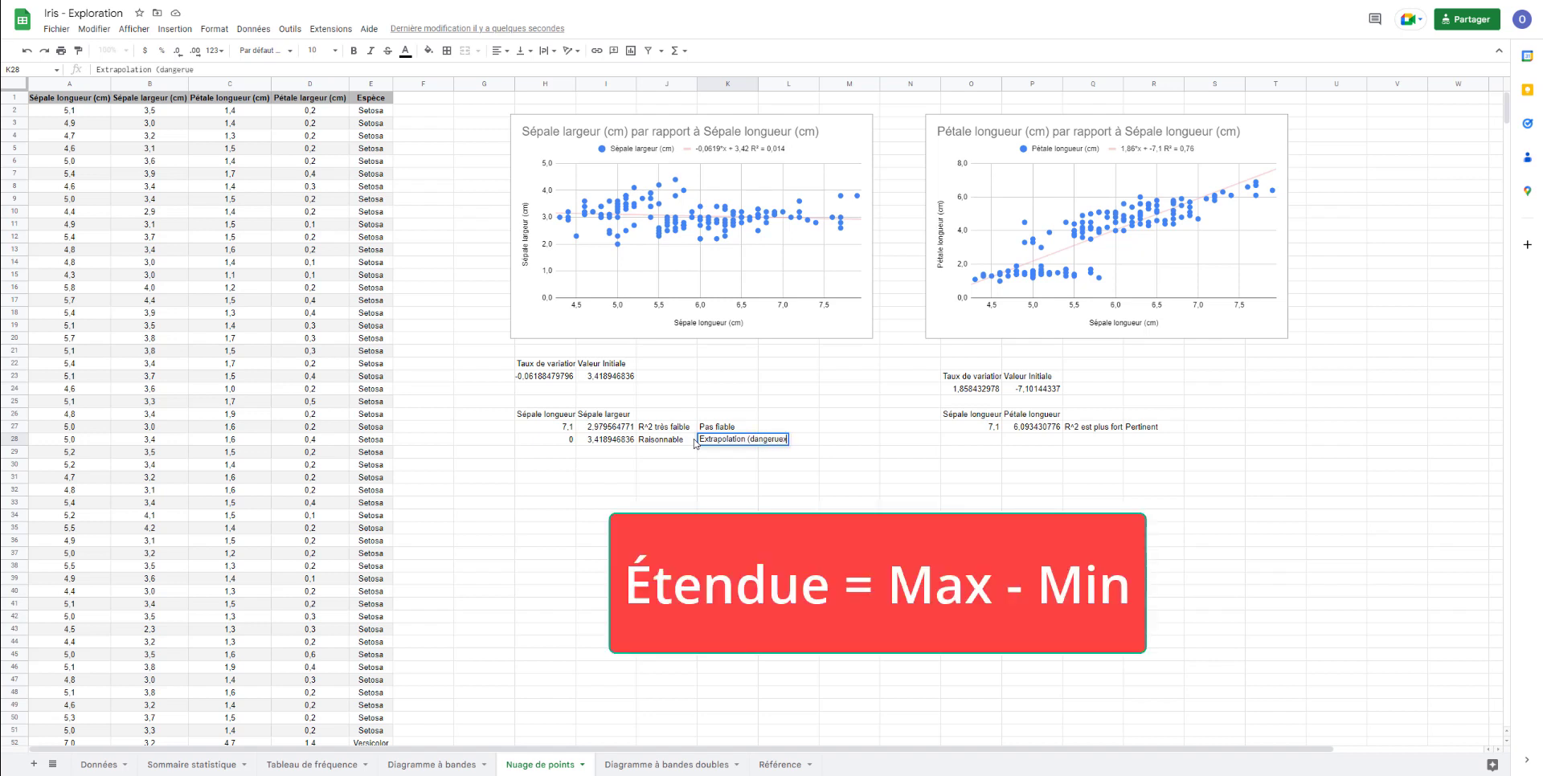
pyautogui.press('BackSpace')
pyautogui.press('BackSpace')
pyautogui.write('eu')
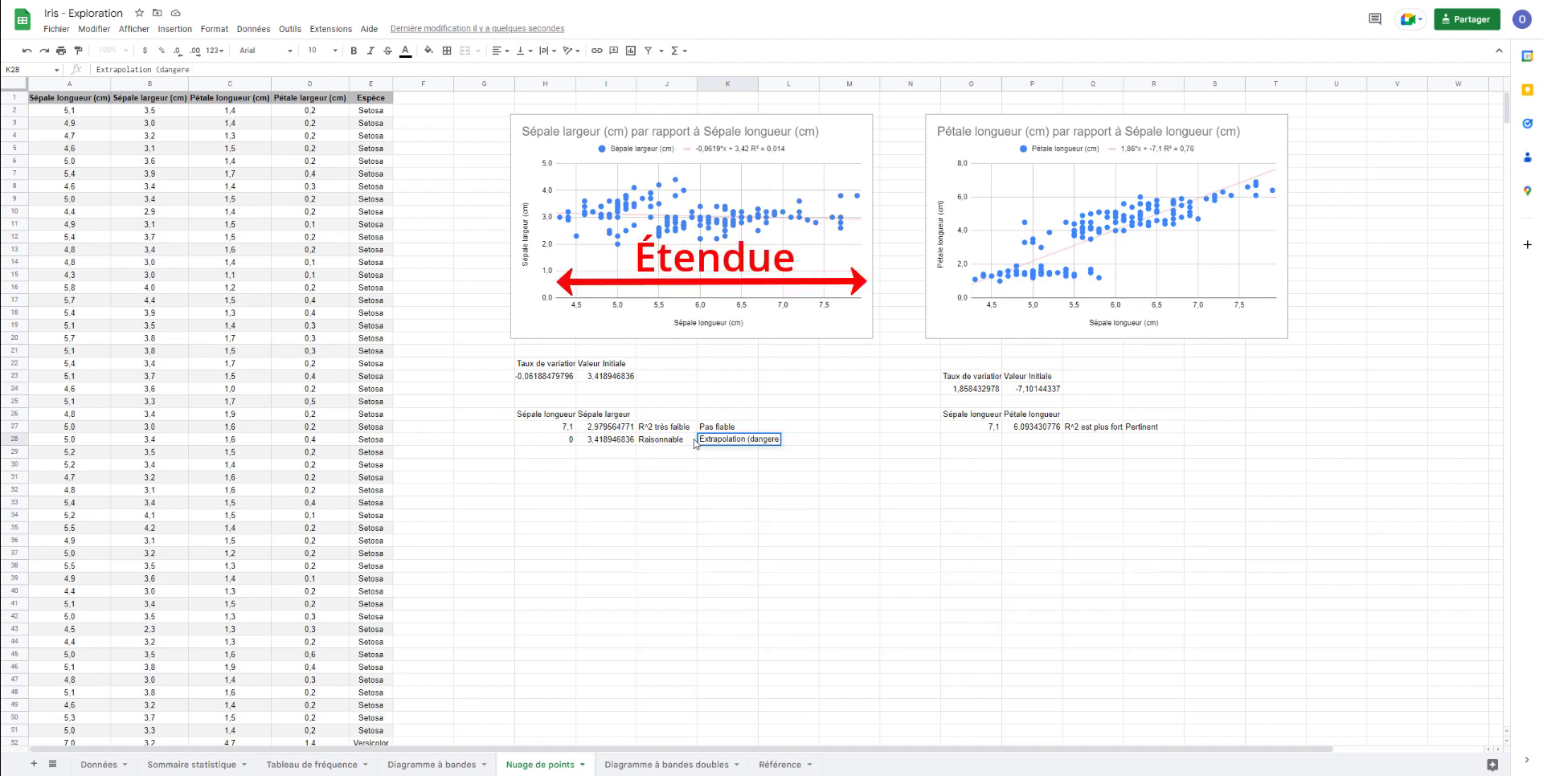
pyautogui.write('x)')
pyautogui.press('Return')
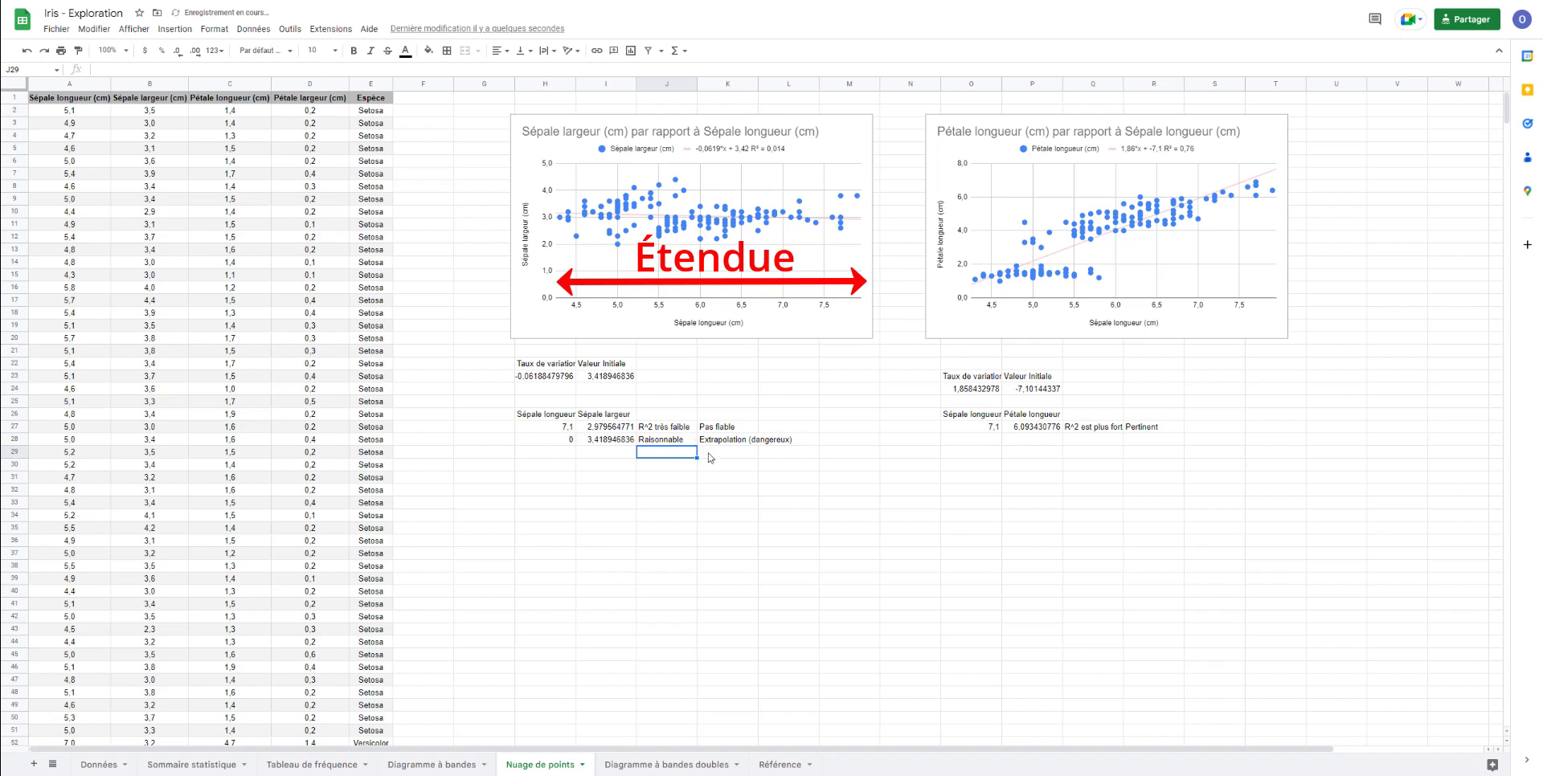
# - Enter a second sepal length of 0 in O28 for the petal length prediction
pyautogui.click(963, 442)
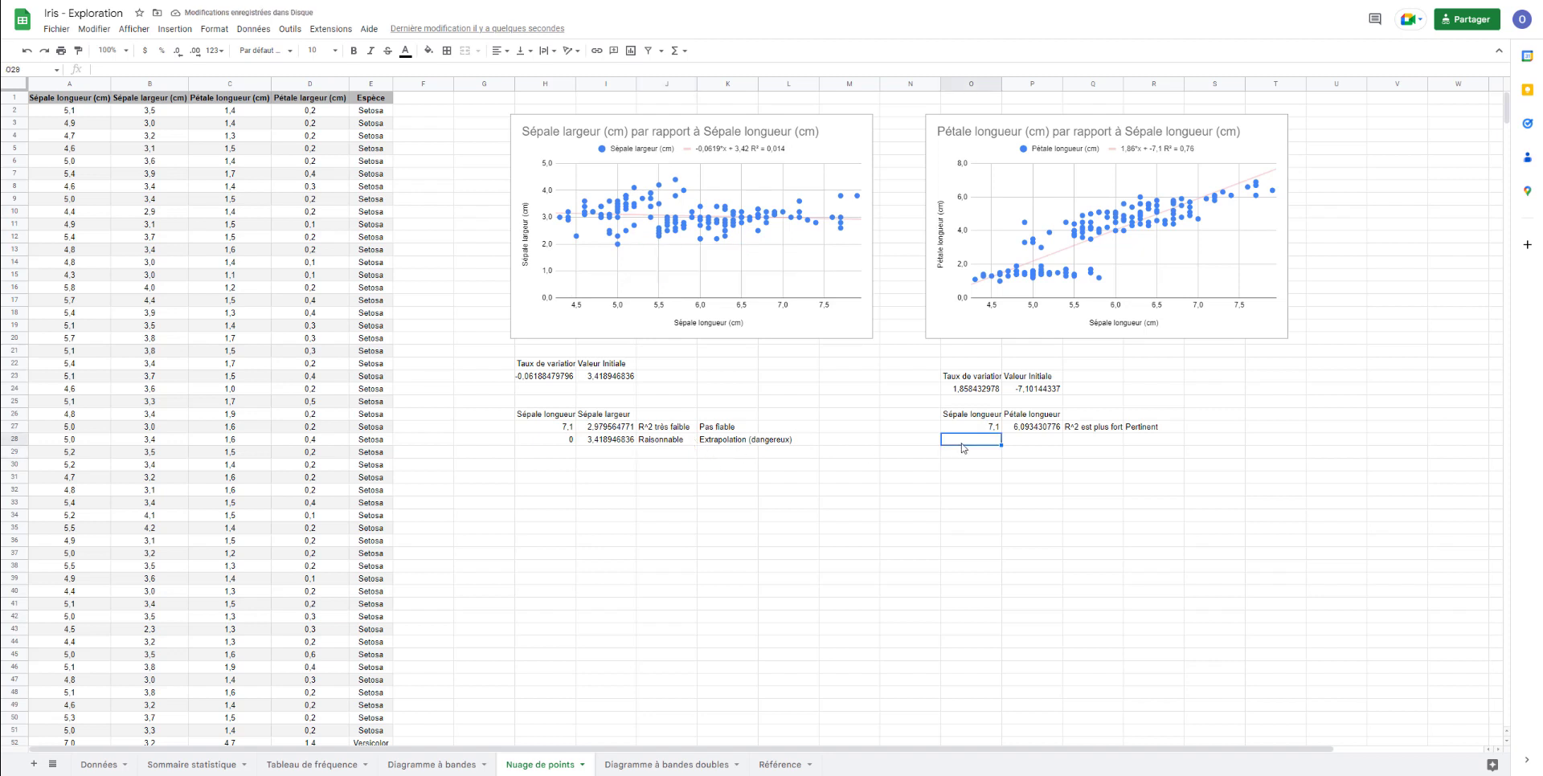
pyautogui.write('0')
pyautogui.click(1041, 464)
# - Make the coefficient references in P27 absolute, giving =$O$24*O27+$P$24, and extend the formula to P28 with the suggested autofill
pyautogui.click(1038, 427)
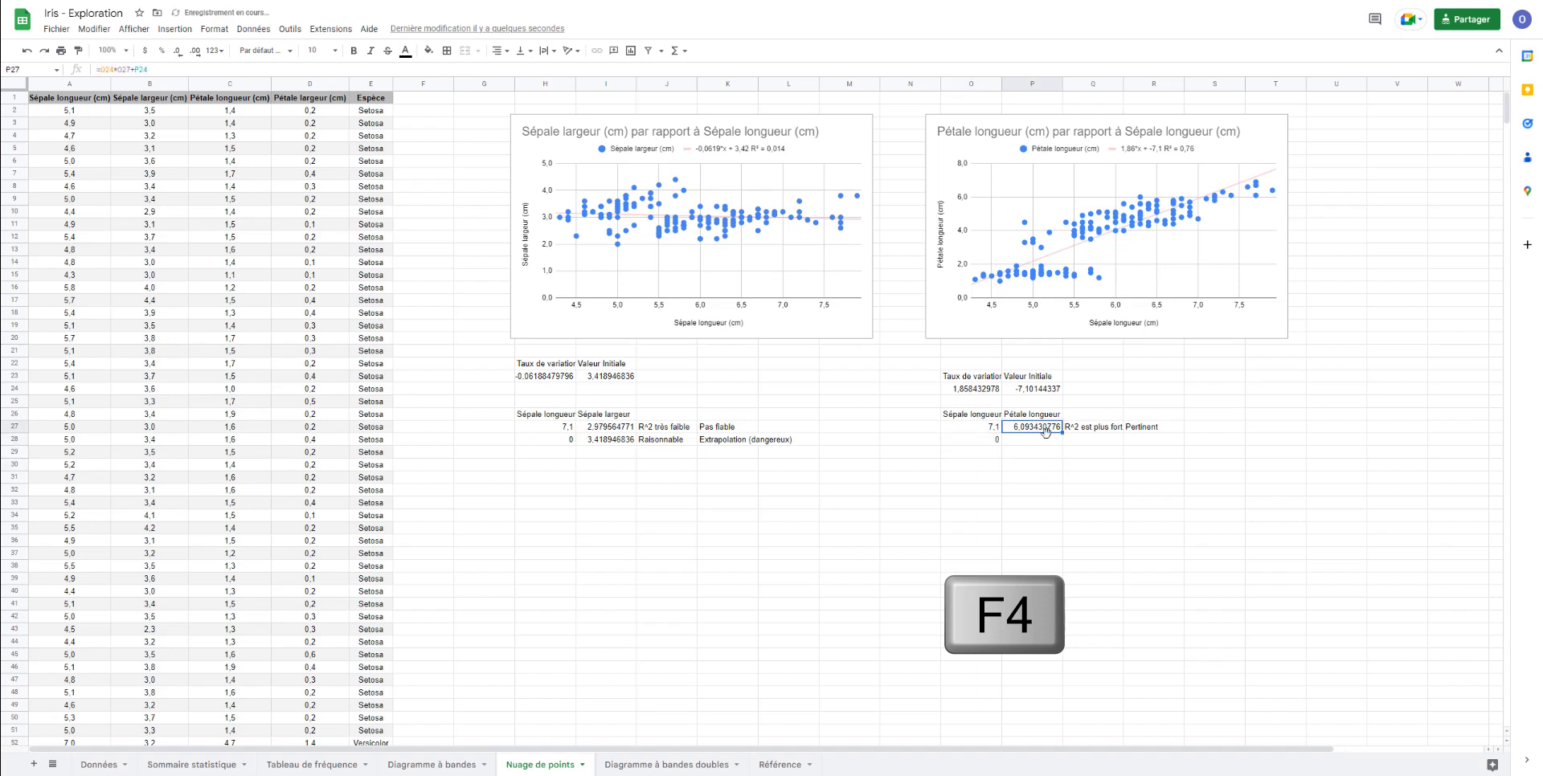
pyautogui.click(104, 71)
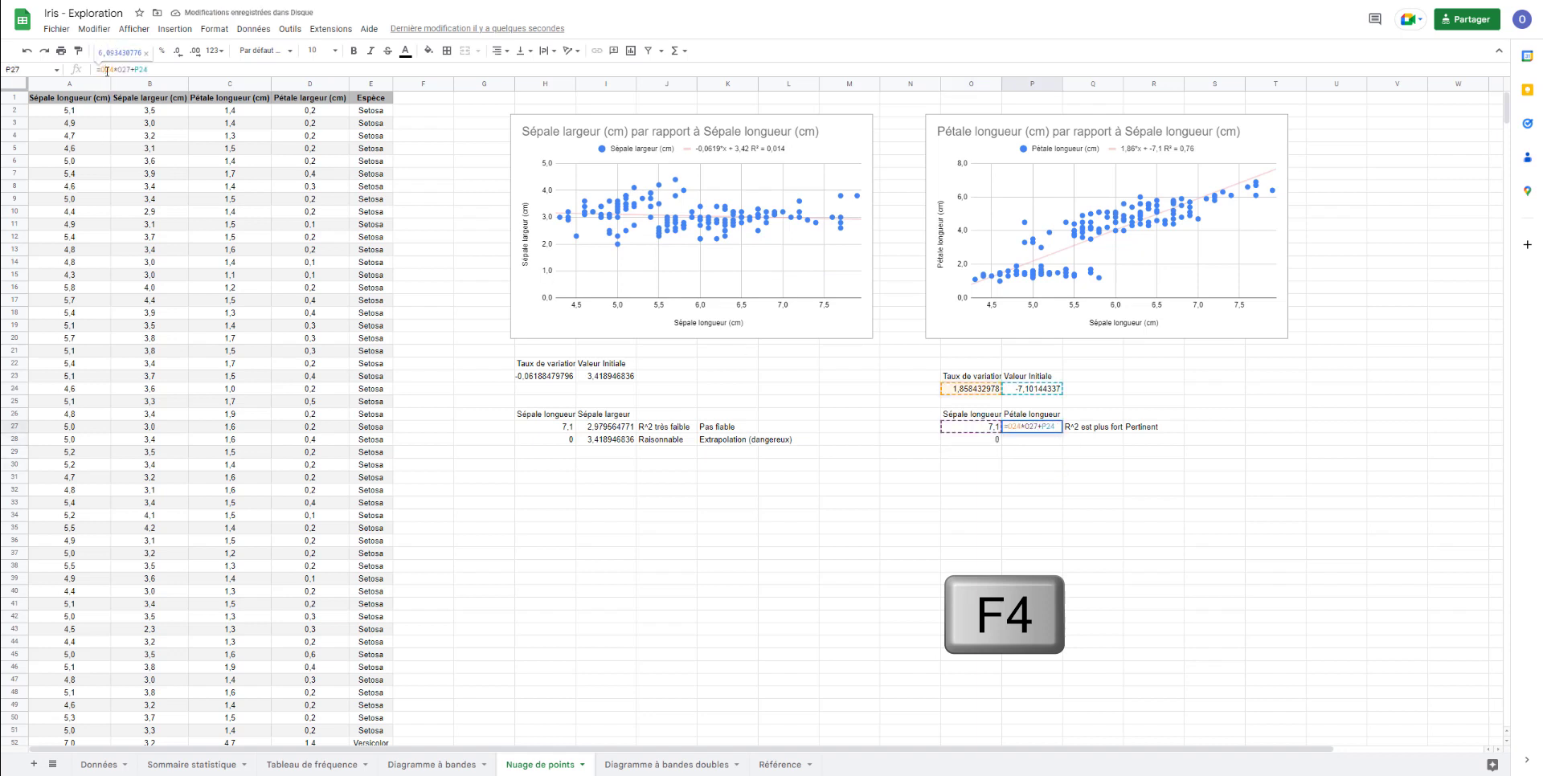
pyautogui.press('F4')
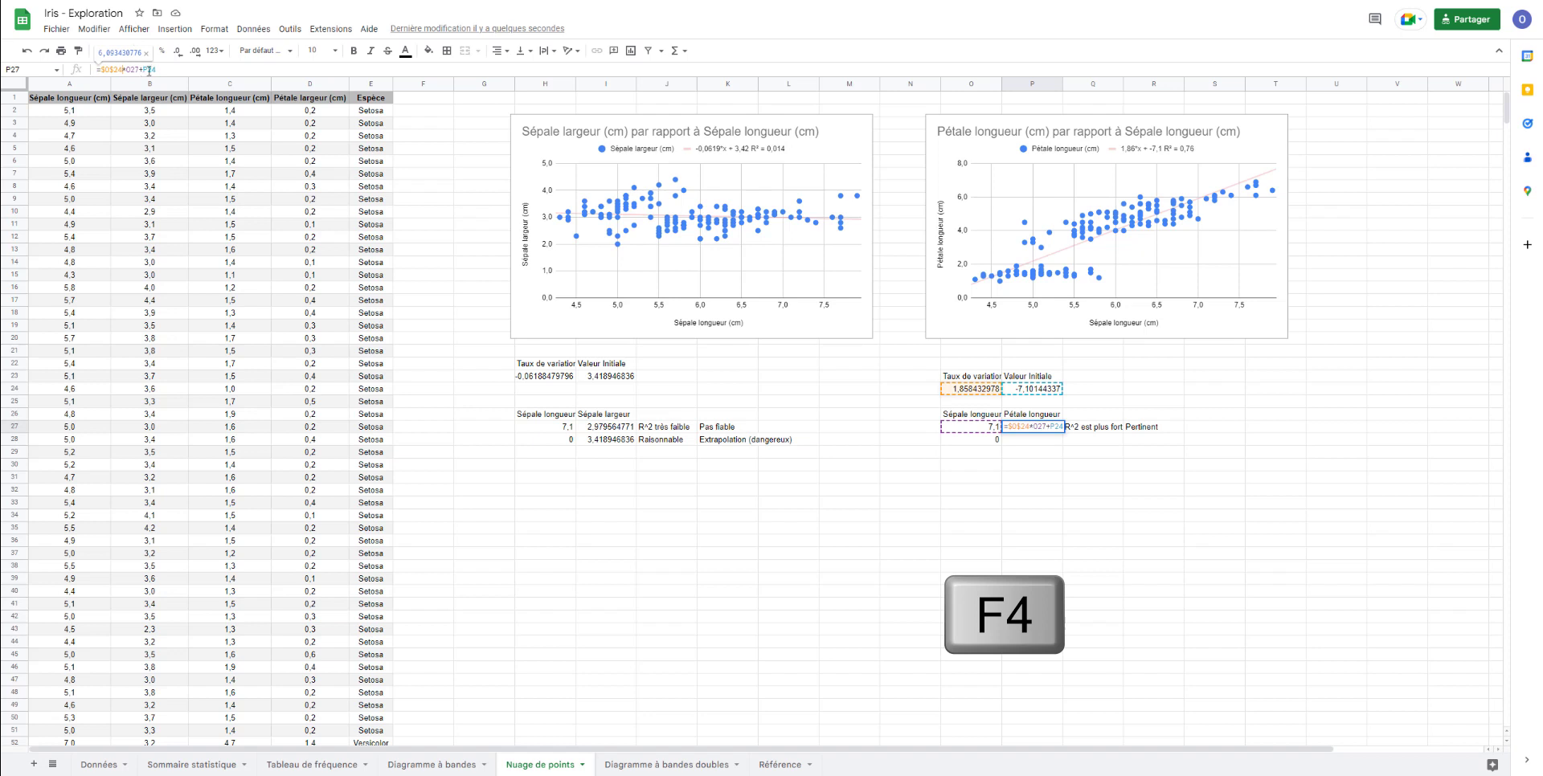
pyautogui.click(158, 70)
pyautogui.press('F4')
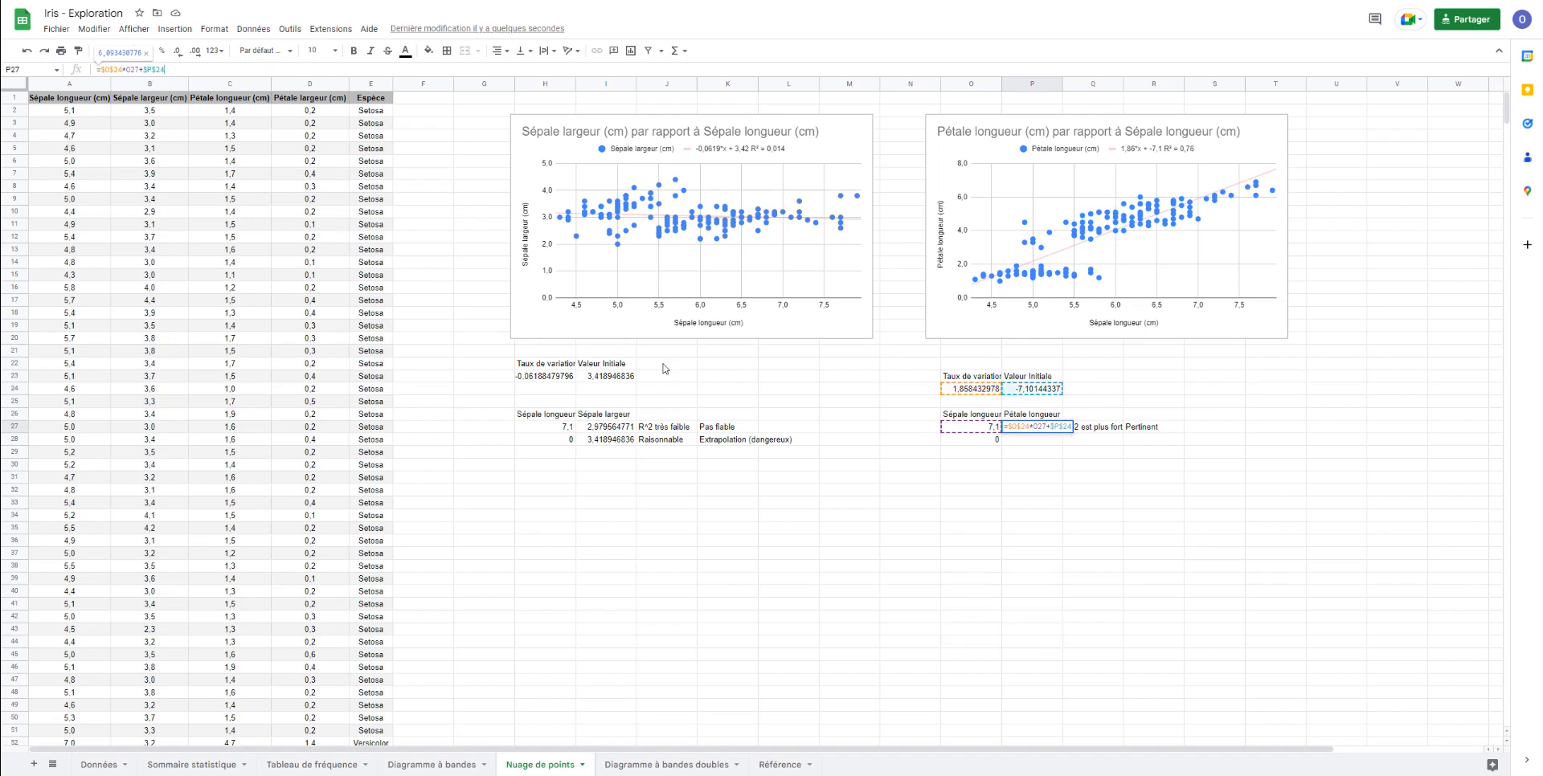
pyautogui.press('Return')
pyautogui.click(1078, 531)
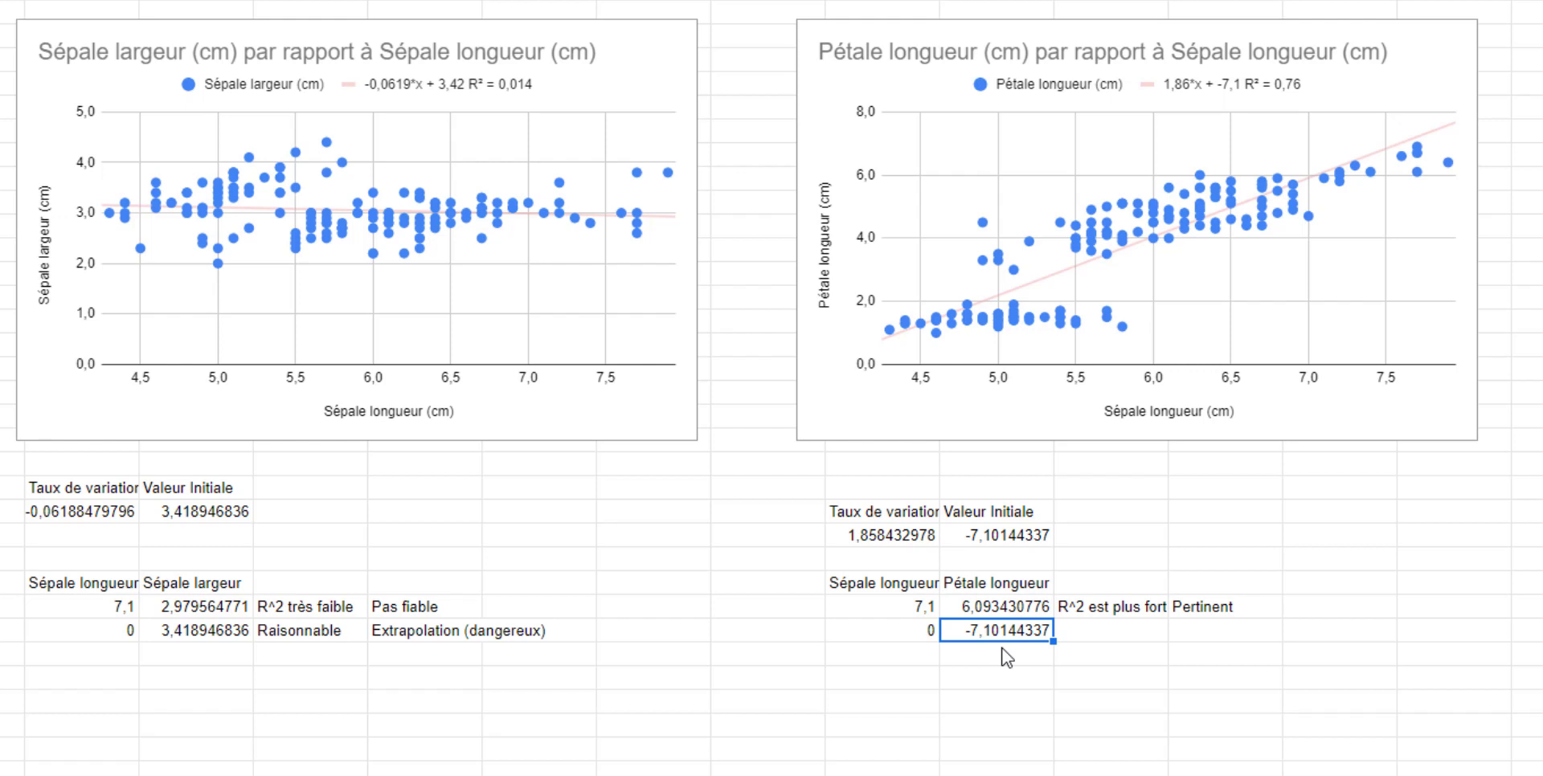
# - Select cell Q28 beside the second petal length prediction
pyautogui.click(1074, 634)
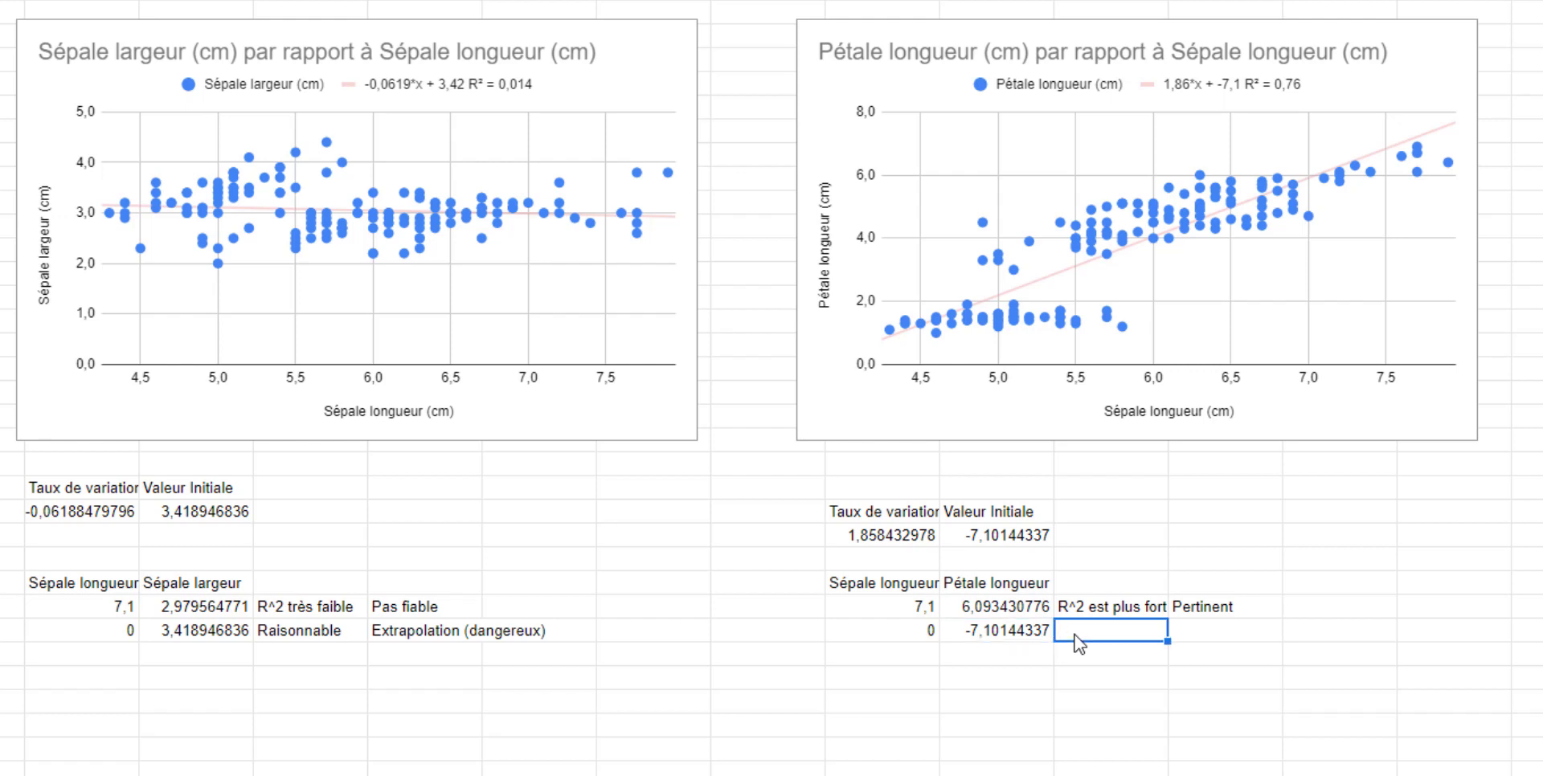